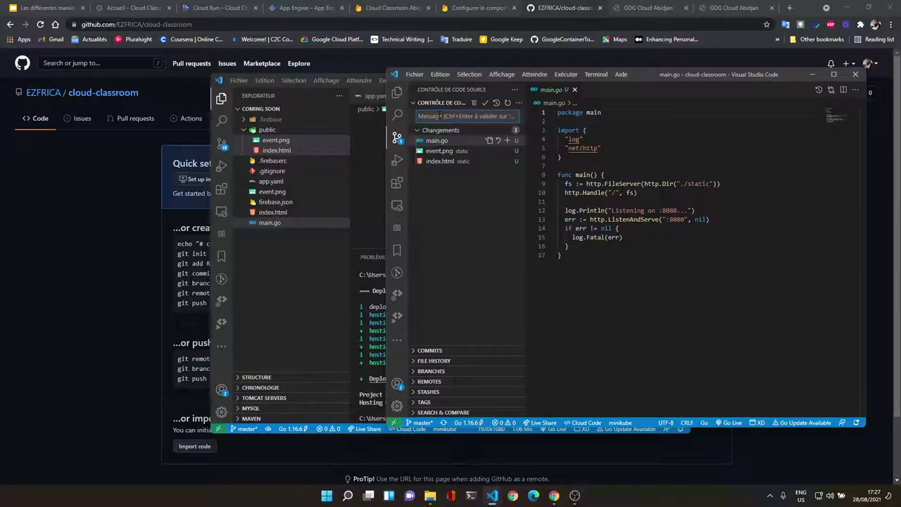
# Step: Commit all project changes in VS Code with the message 'cloud classroom', staging everything
pyautogui.write('cloud classroom')
pyautogui.click(484, 102)
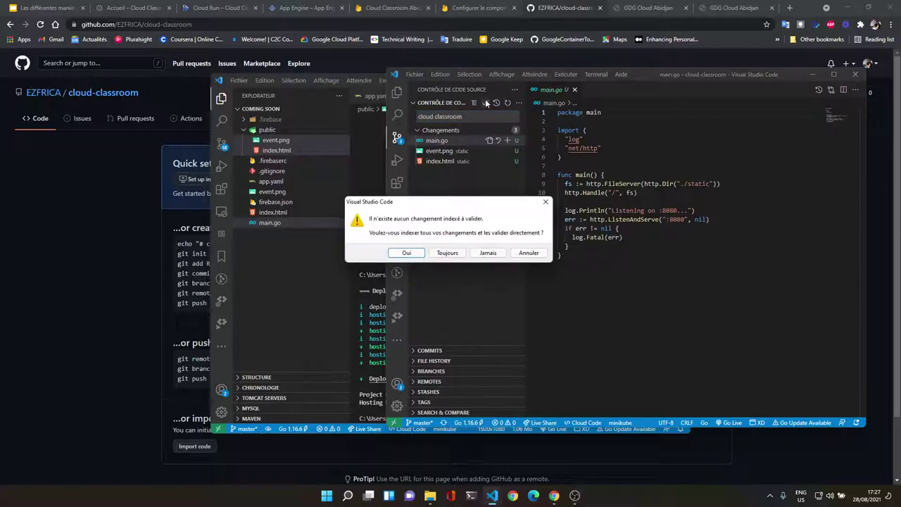
pyautogui.click(407, 253)
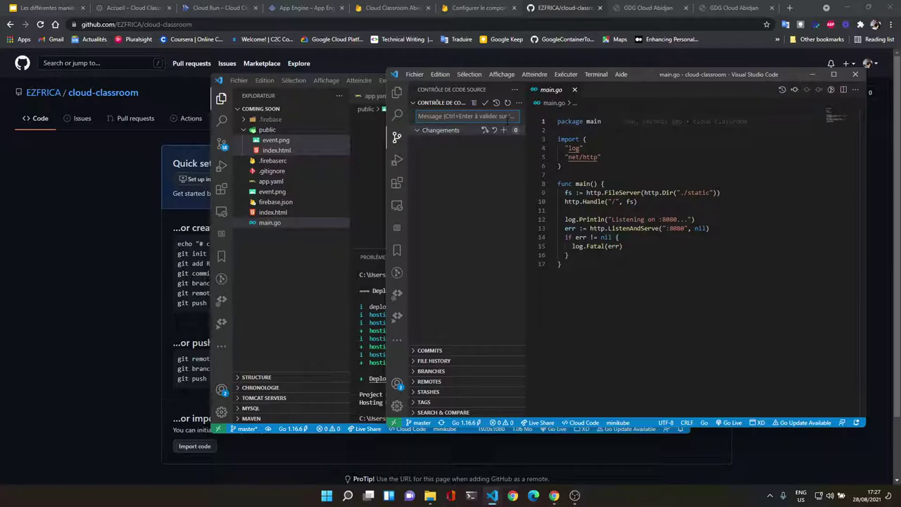
# Step: Push the 'cloud classroom' commit to GitHub and return to the repository page
pyautogui.click(518, 103)
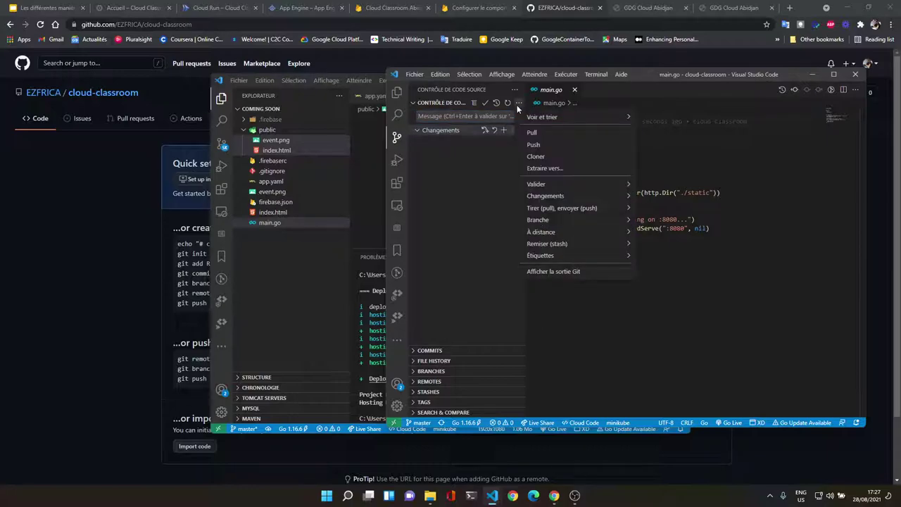
pyautogui.click(533, 146)
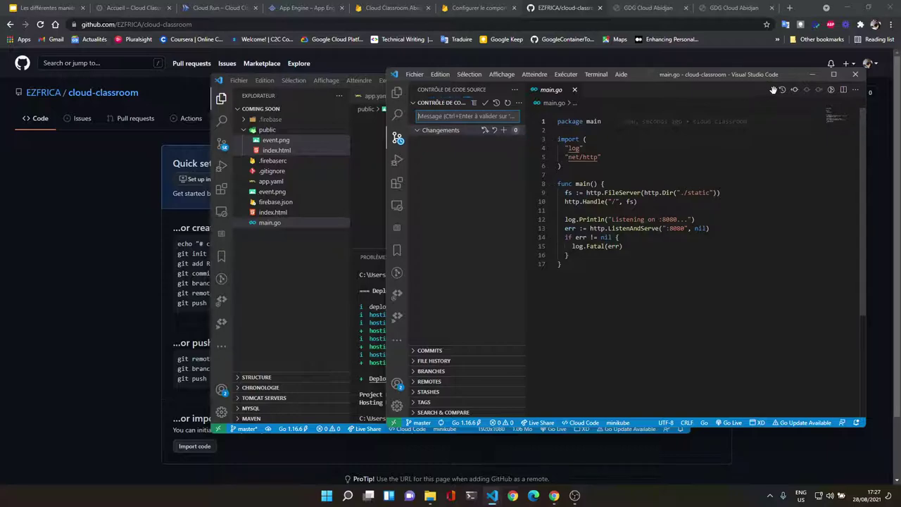
pyautogui.click(104, 216)
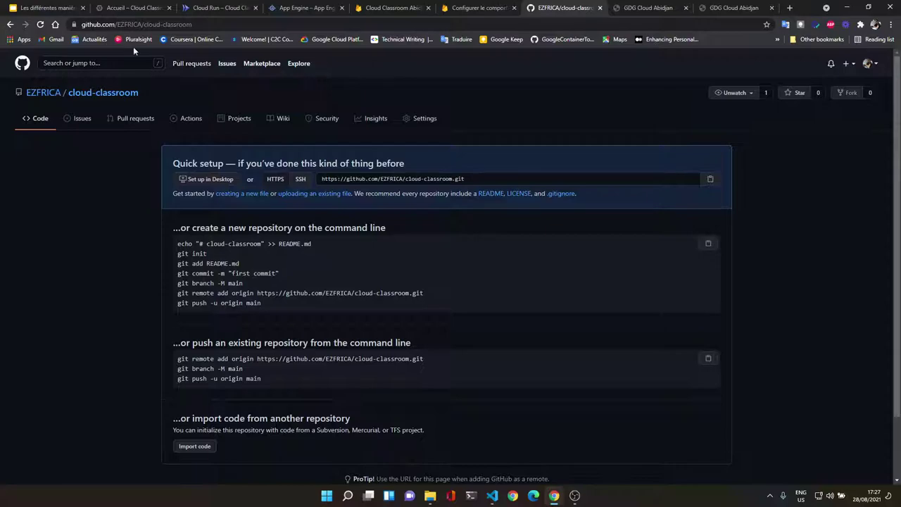
# Step: Reload the cloud-classroom repository page to show the pushed static folder and main.go
pyautogui.click(40, 24)
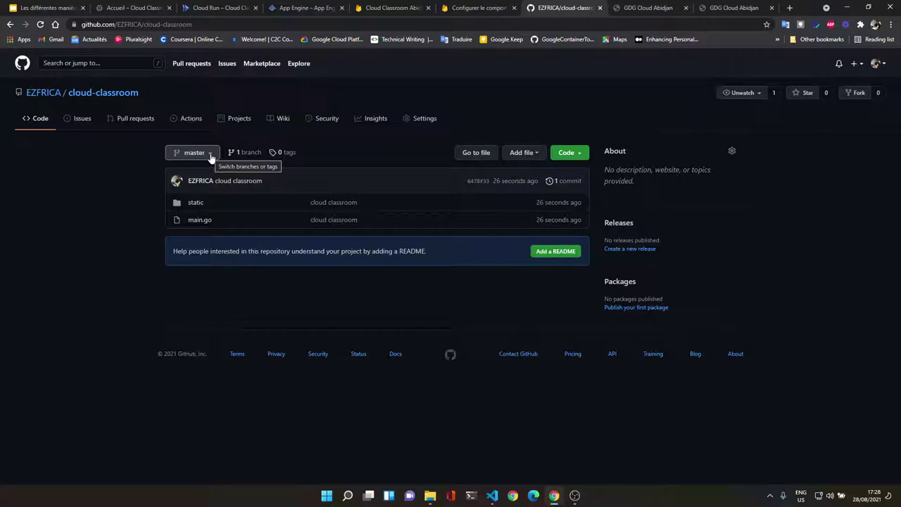
# Step: In the Cloud Run tab's Cloud Build setup, keep GitHub as the repository provider
pyautogui.click(203, 6)
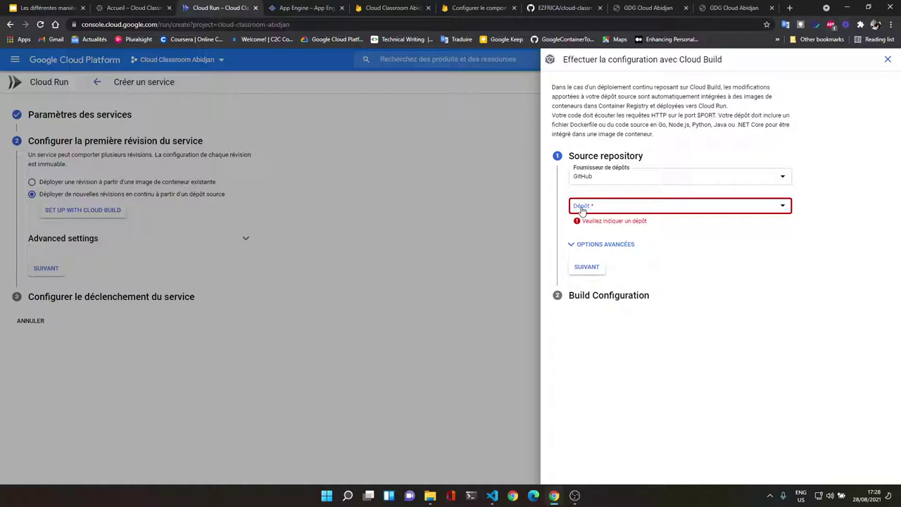
pyautogui.click(581, 210)
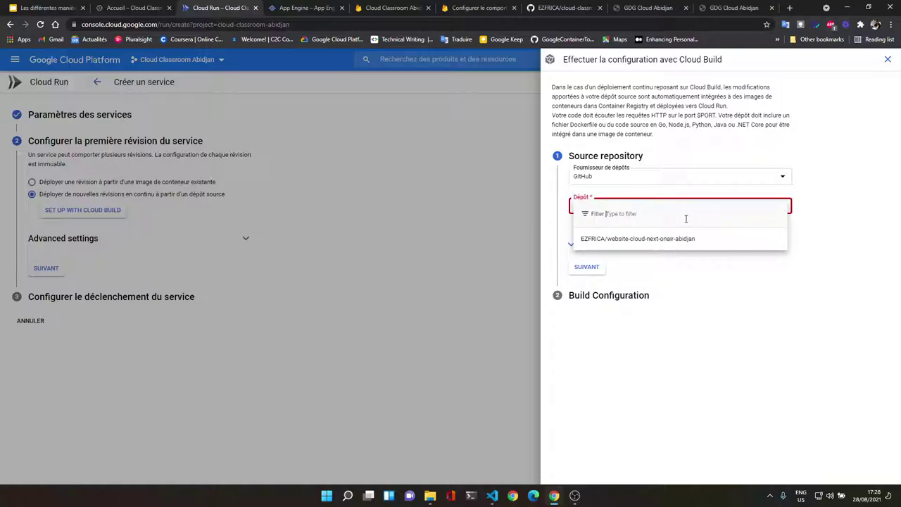
pyautogui.click(833, 173)
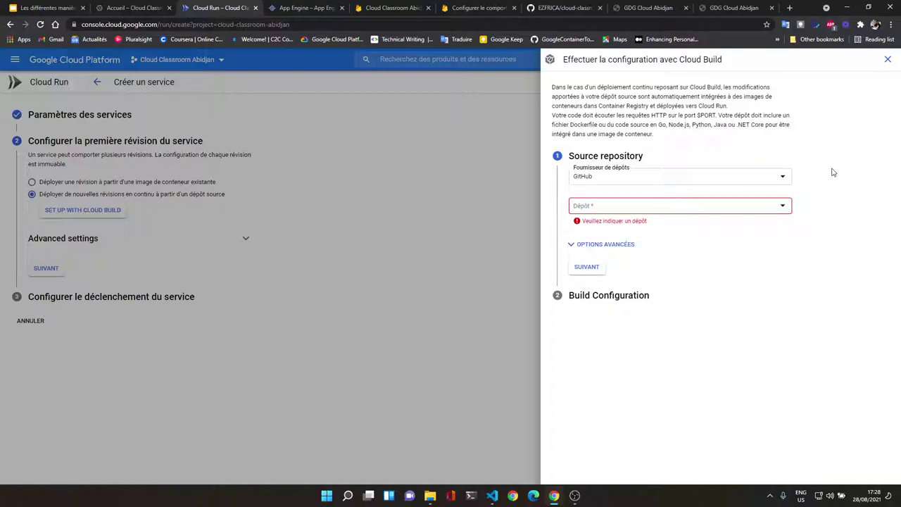
pyautogui.click(645, 179)
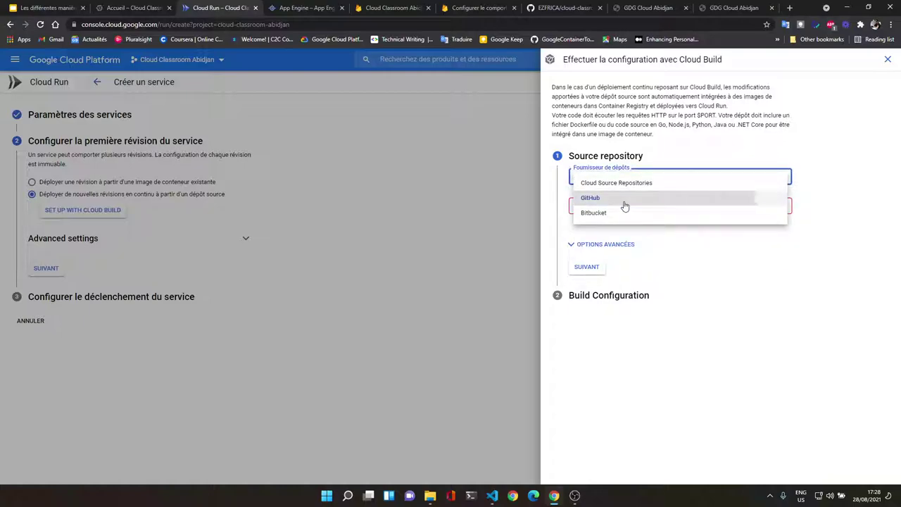
pyautogui.click(625, 206)
pyautogui.click(624, 182)
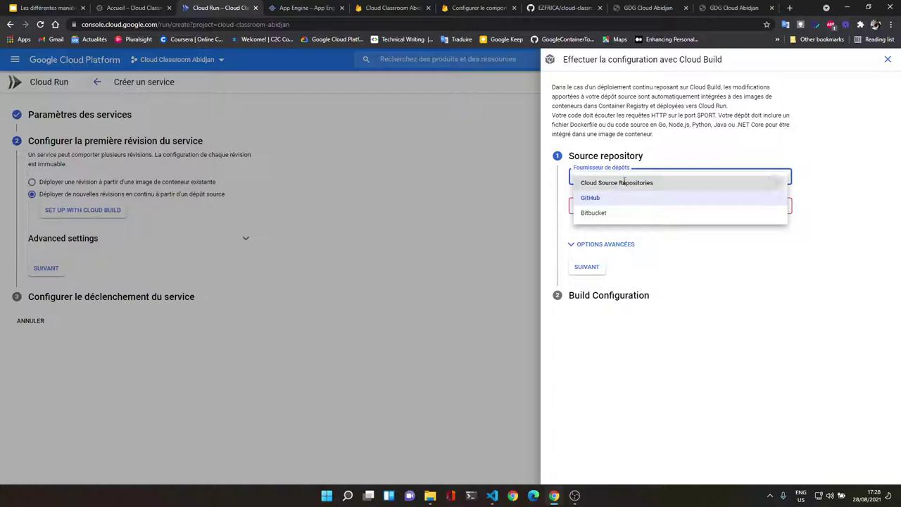
pyautogui.click(623, 182)
pyautogui.click(642, 235)
pyautogui.click(638, 254)
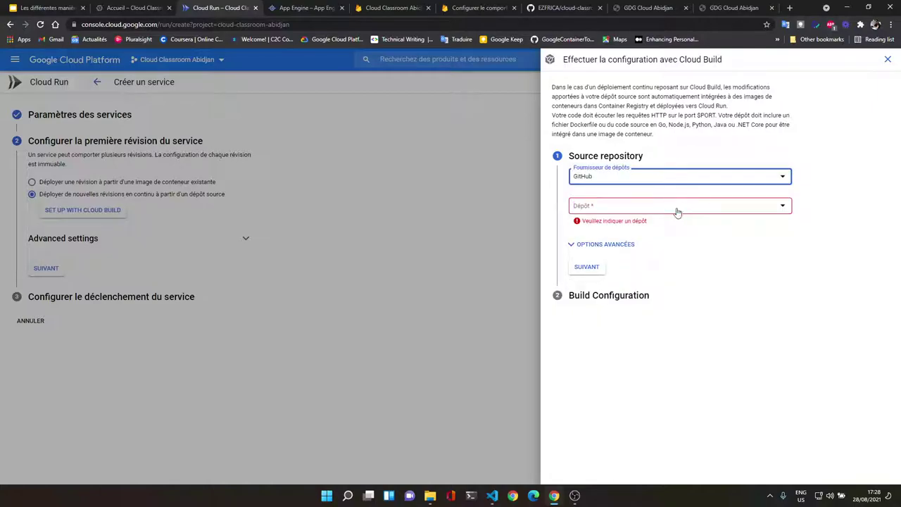
# Step: Expand the advanced repository options, then close and reopen the SET UP WITH CLOUD BUILD panel
pyautogui.click(600, 243)
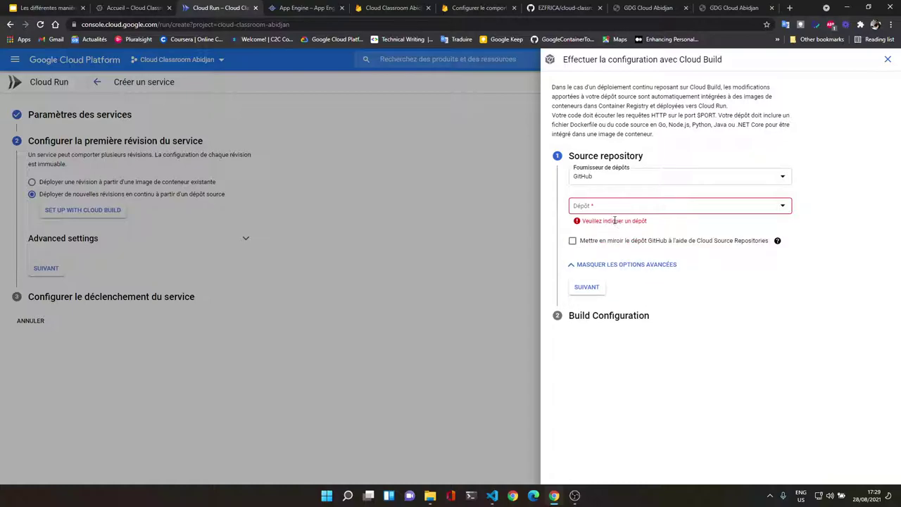
pyautogui.click(888, 59)
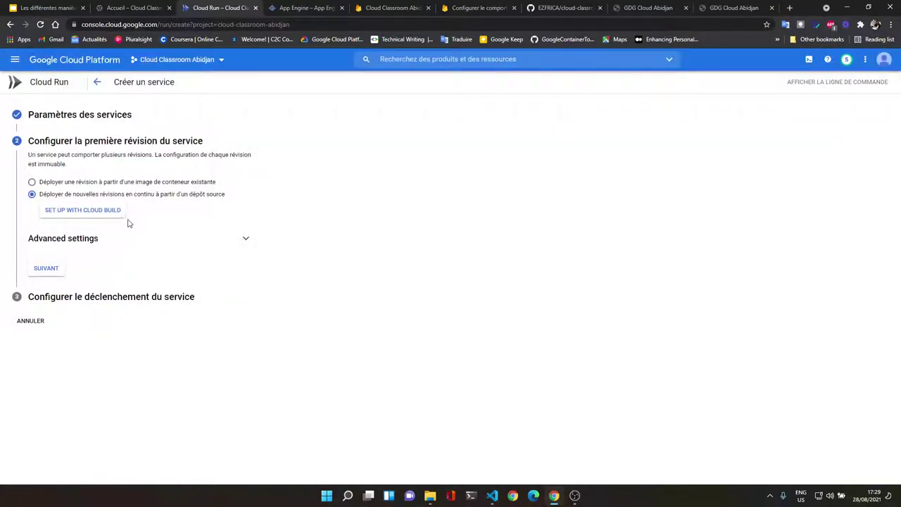
pyautogui.click(117, 212)
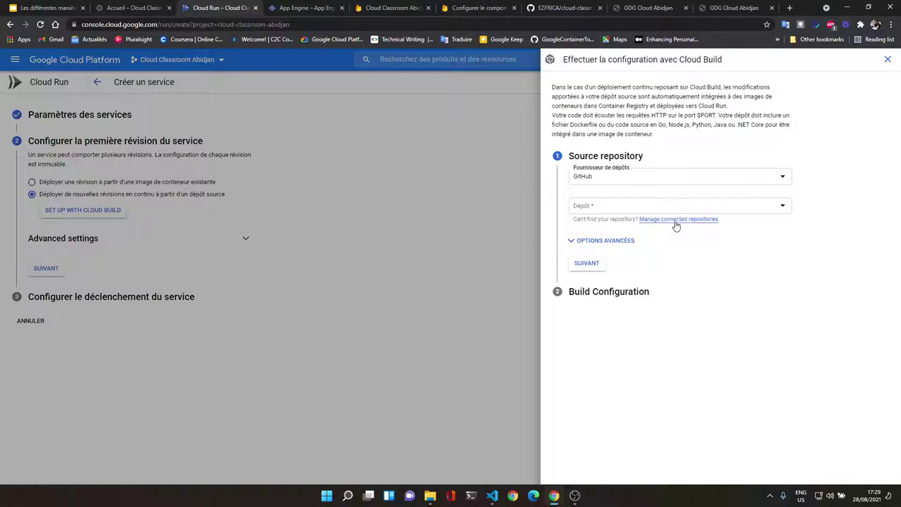
# Step: Open the Google Cloud Build app's GitHub configuration and confirm access with the account password
pyautogui.click(675, 220)
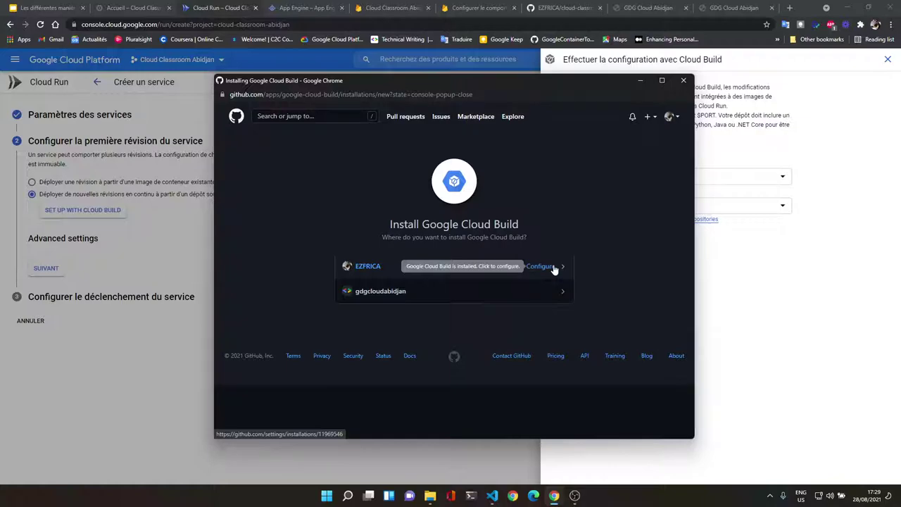
pyautogui.click(541, 266)
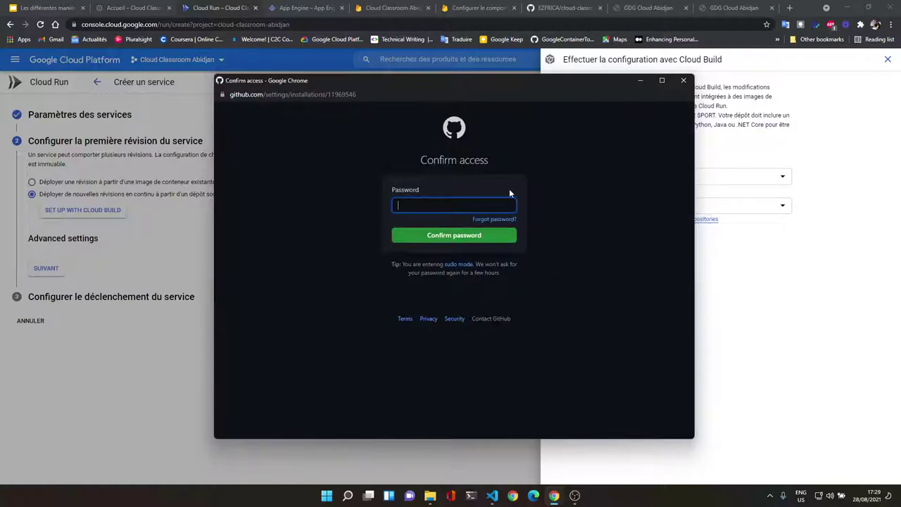
pyautogui.write('•••••')
pyautogui.press('capslock')
pyautogui.write('•••••••')
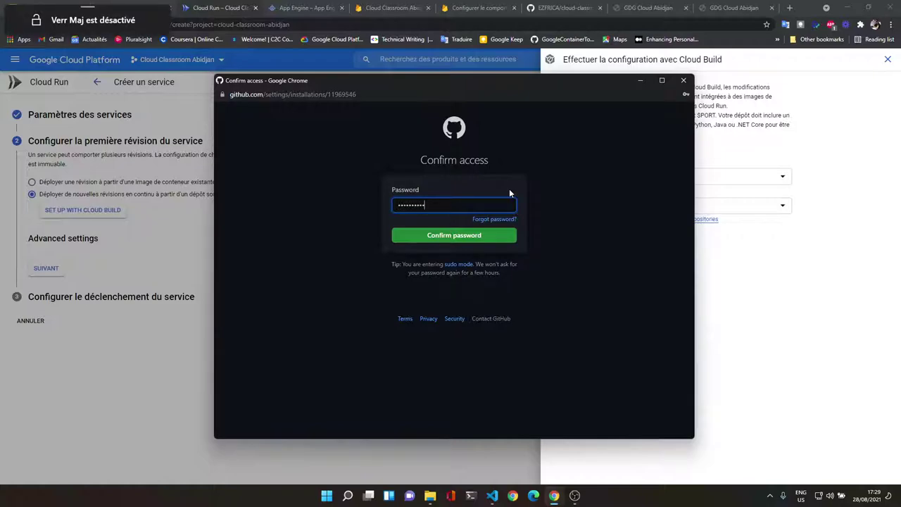
pyautogui.press('capslock')
pyautogui.write('••••')
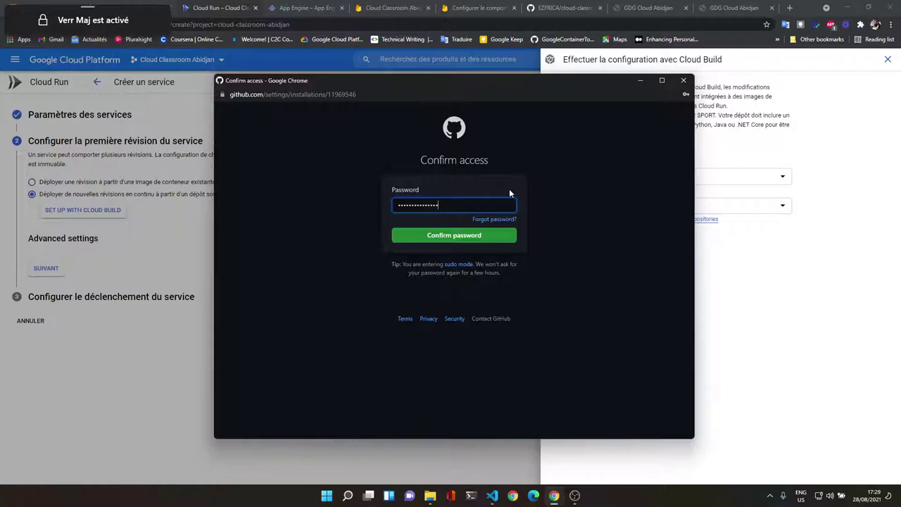
pyautogui.press('Return')
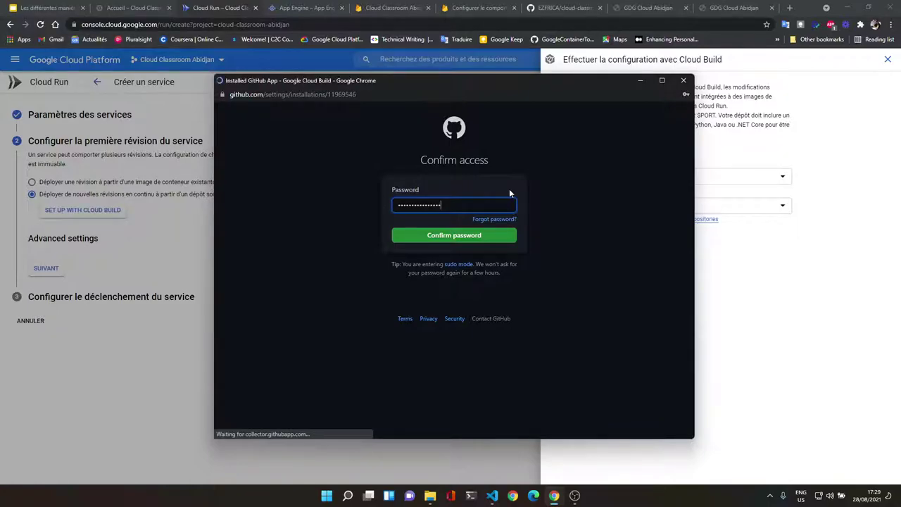
# Step: Add cloud-classroom to the app's selected repositories and save
pyautogui.scroll(-8, 502, 290)
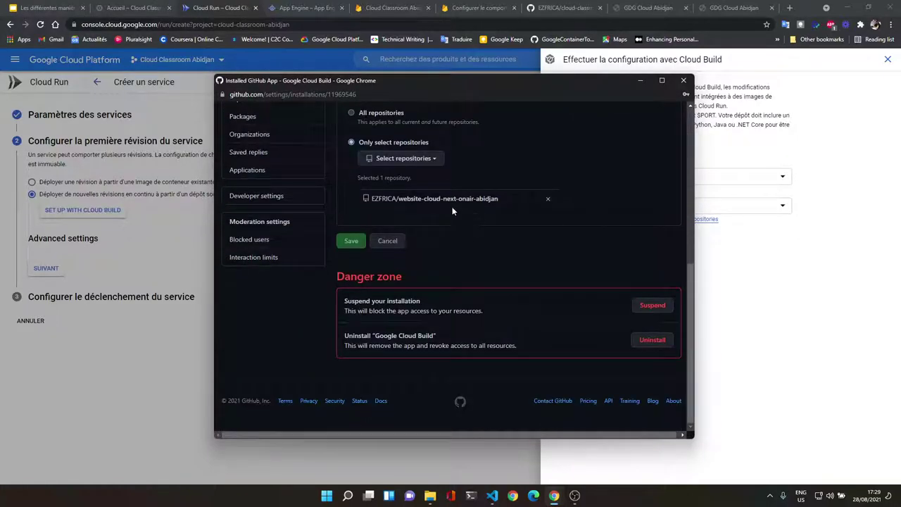
pyautogui.click(428, 157)
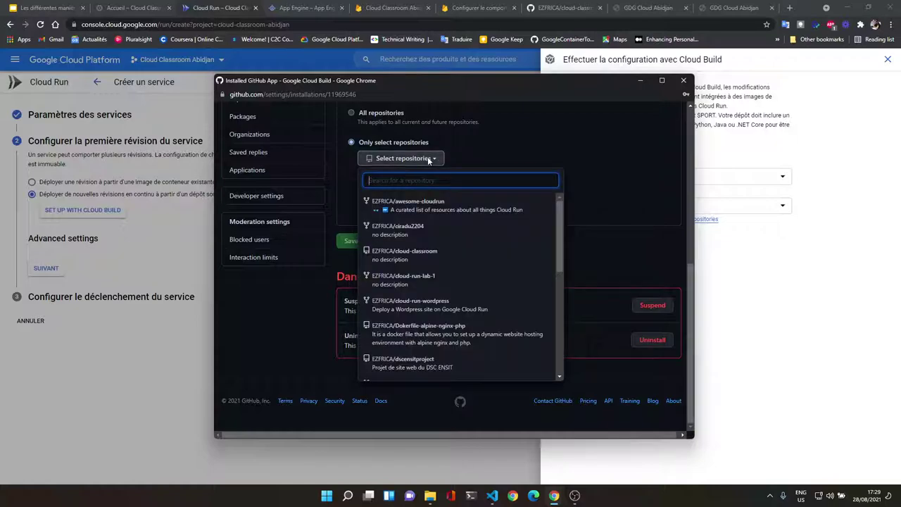
pyautogui.click(443, 254)
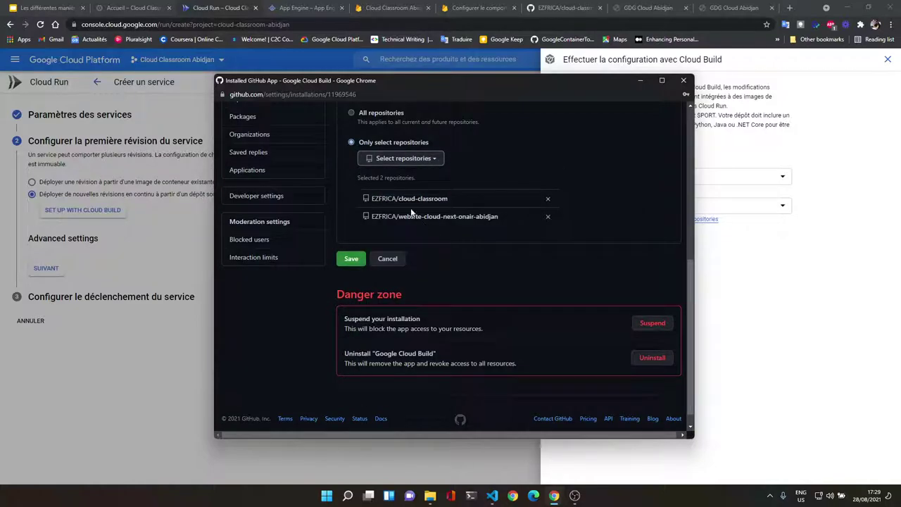
pyautogui.click(350, 259)
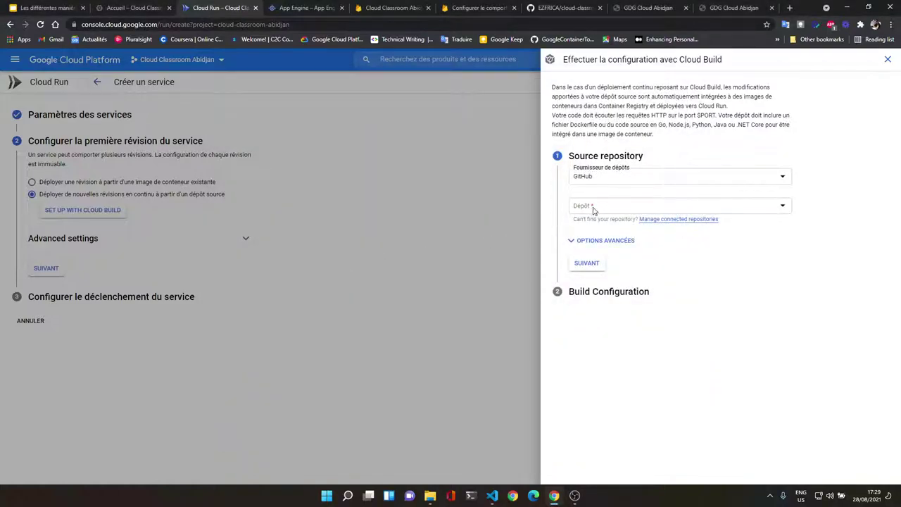
# Step: Choose the cloud-classroom GitHub repository as source, leave mirroring unchecked, and continue
pyautogui.click(596, 209)
pyautogui.click(614, 240)
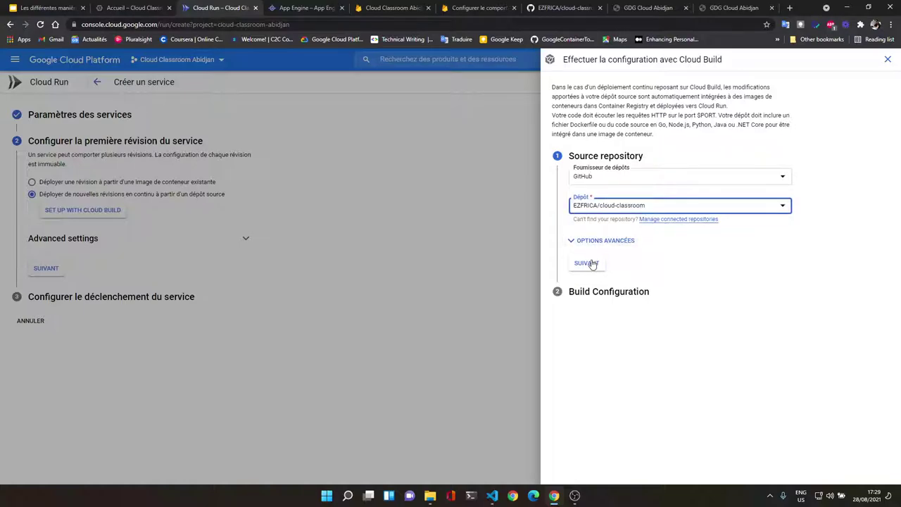
pyautogui.click(596, 241)
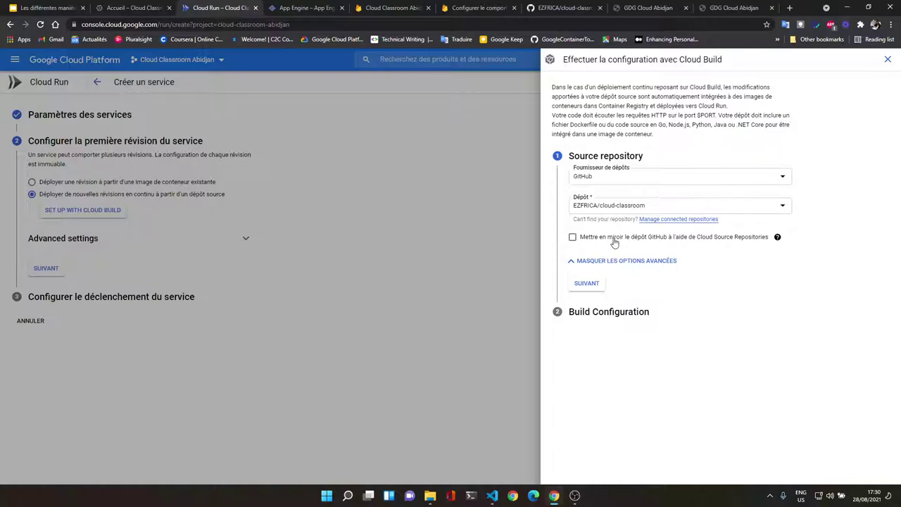
pyautogui.click(614, 260)
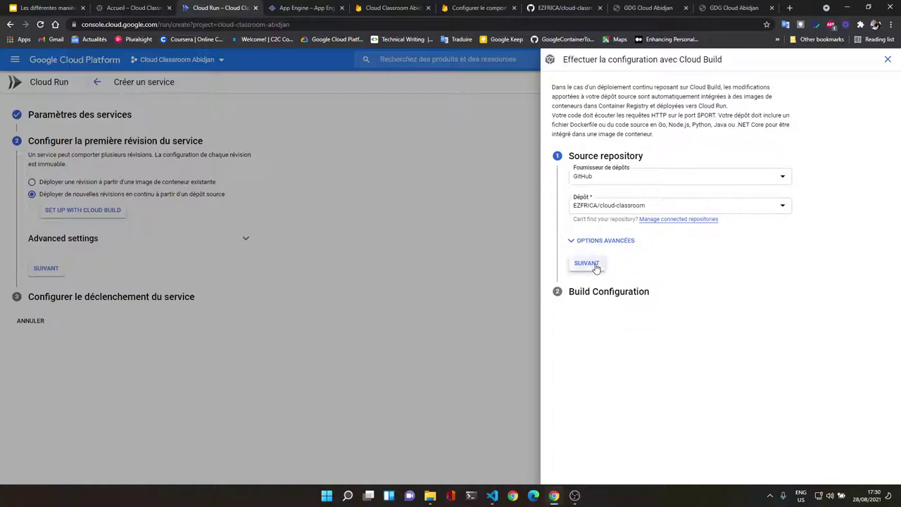
pyautogui.click(587, 263)
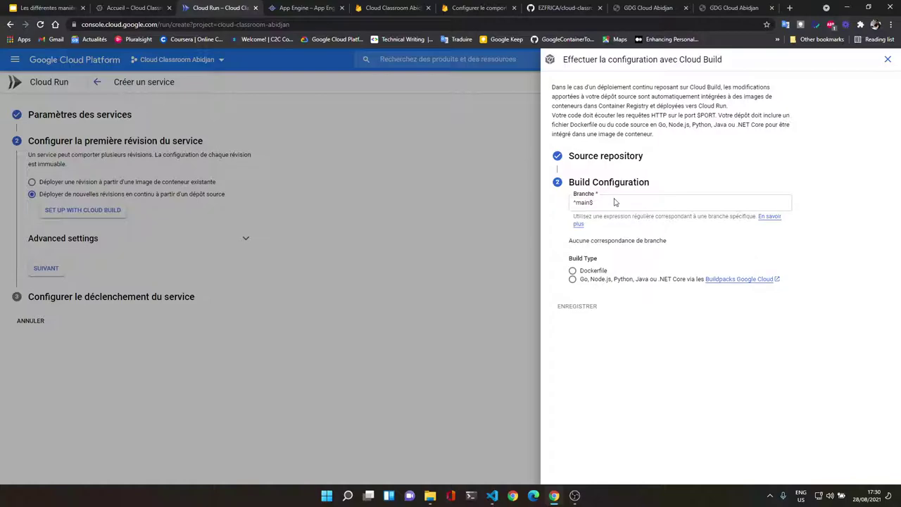
# Step: Confirm on GitHub that the branch is master, then change the branch pattern from ^main$ to ^master$
pyautogui.click(557, 8)
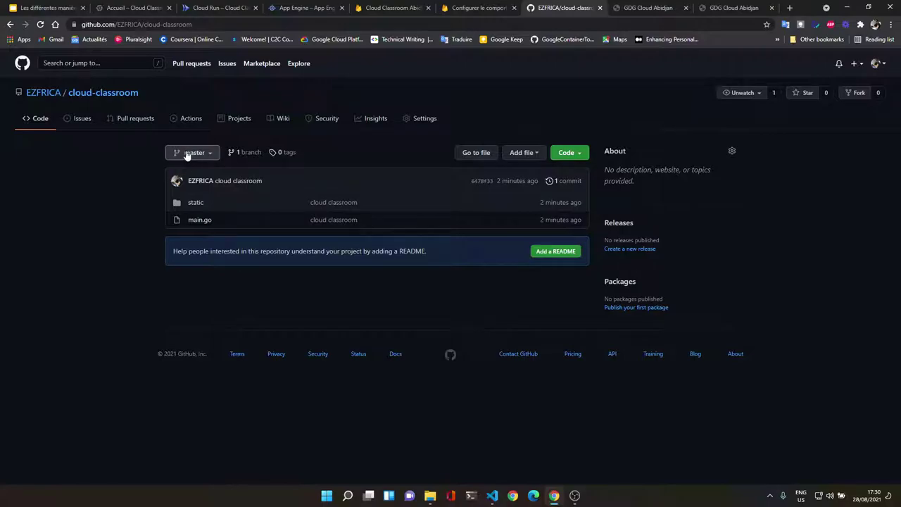
pyautogui.click(221, 8)
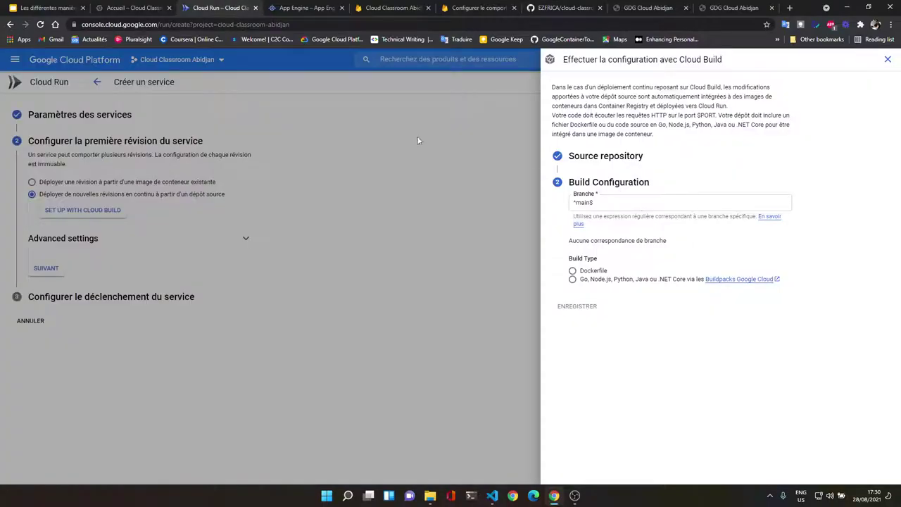
pyautogui.click(591, 202)
pyautogui.click(559, 8)
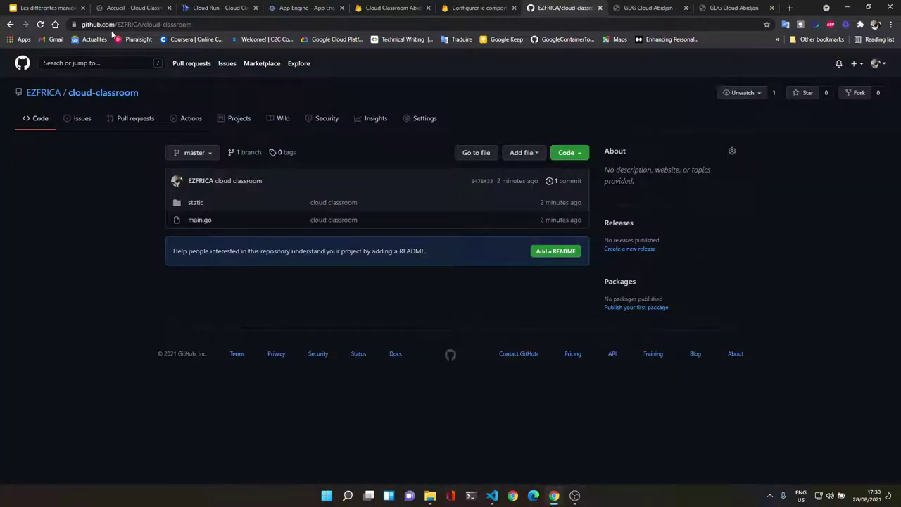
pyautogui.click(207, 5)
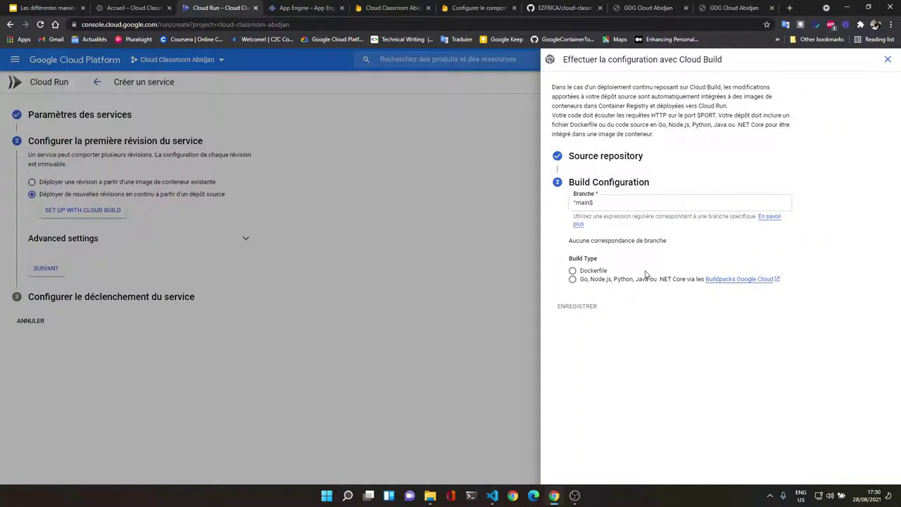
pyautogui.click(563, 7)
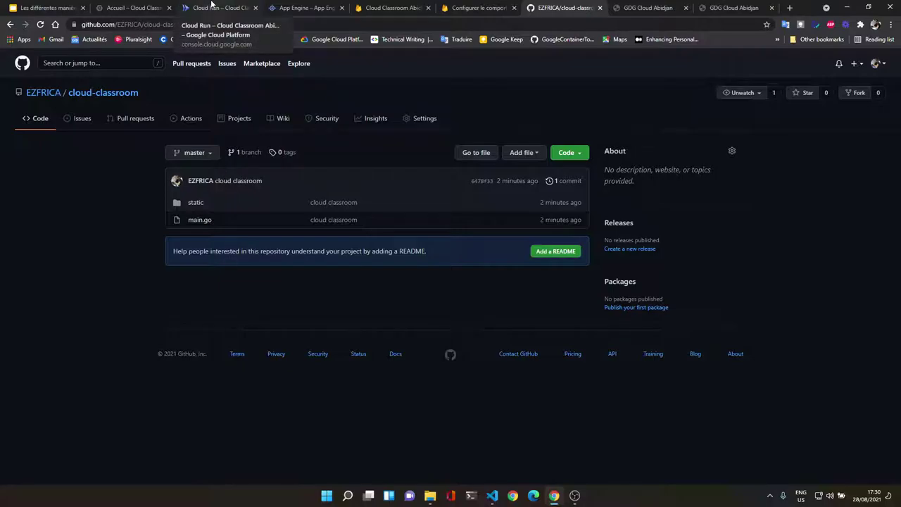
pyautogui.click(211, 3)
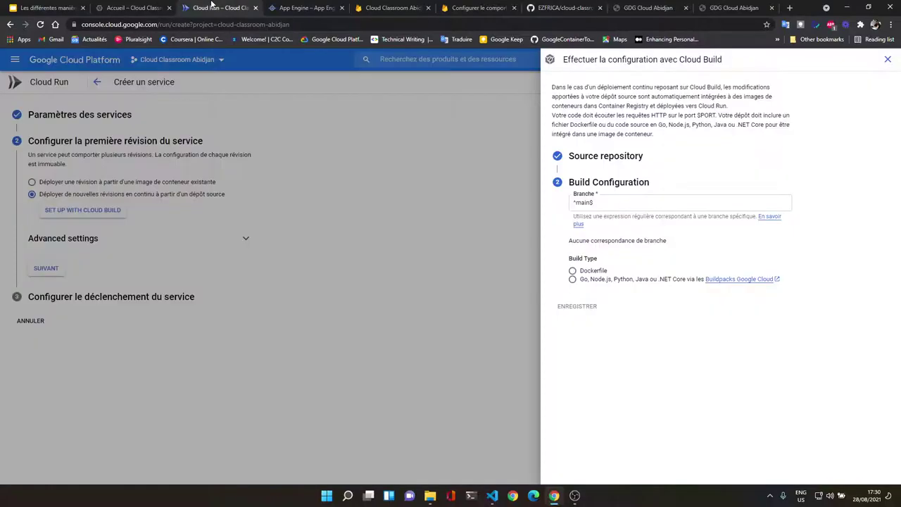
pyautogui.click(590, 202)
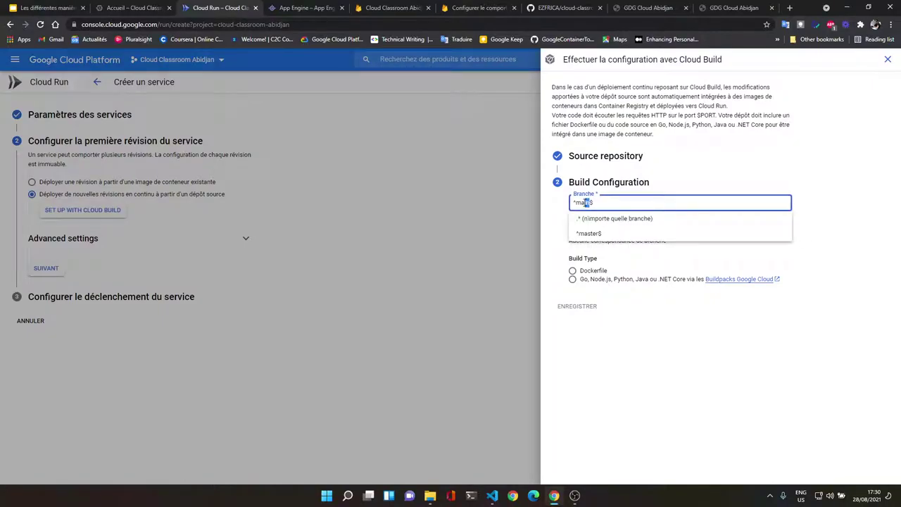
pyautogui.click(611, 234)
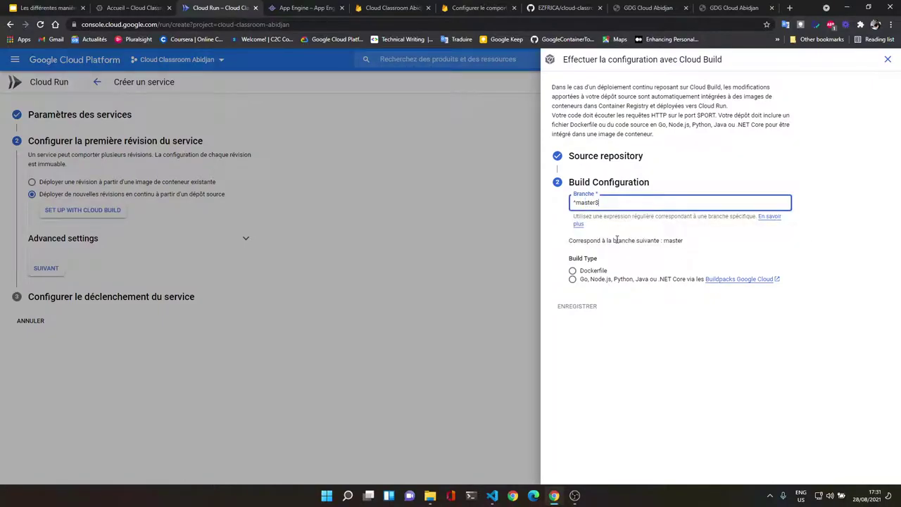
pyautogui.click(763, 166)
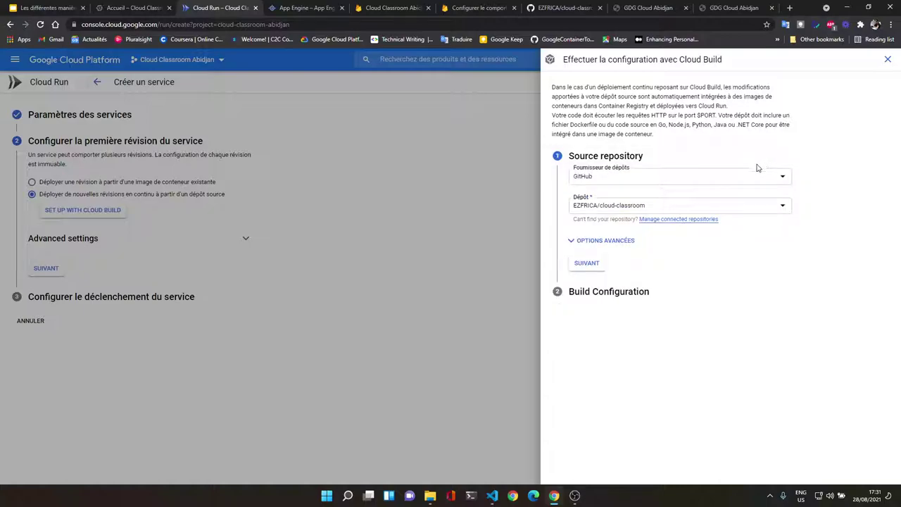
# Step: Pick the Go, Node.js, Python buildpacks build type, save with ENREGISTRER, and expand Advanced settings
pyautogui.click(586, 263)
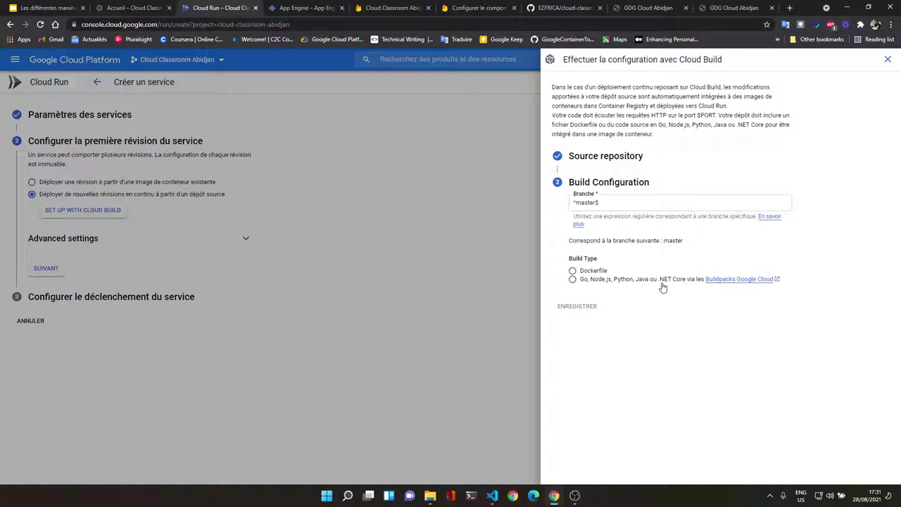
pyautogui.click(574, 281)
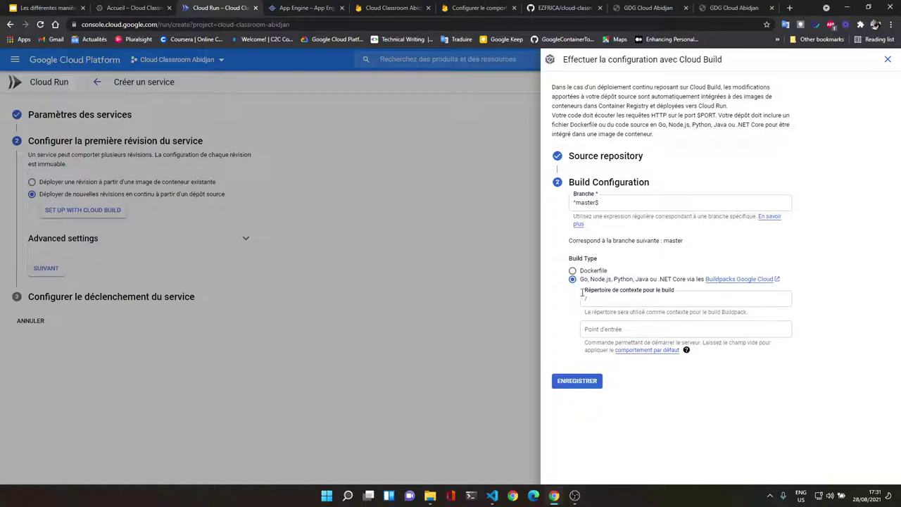
pyautogui.click(577, 382)
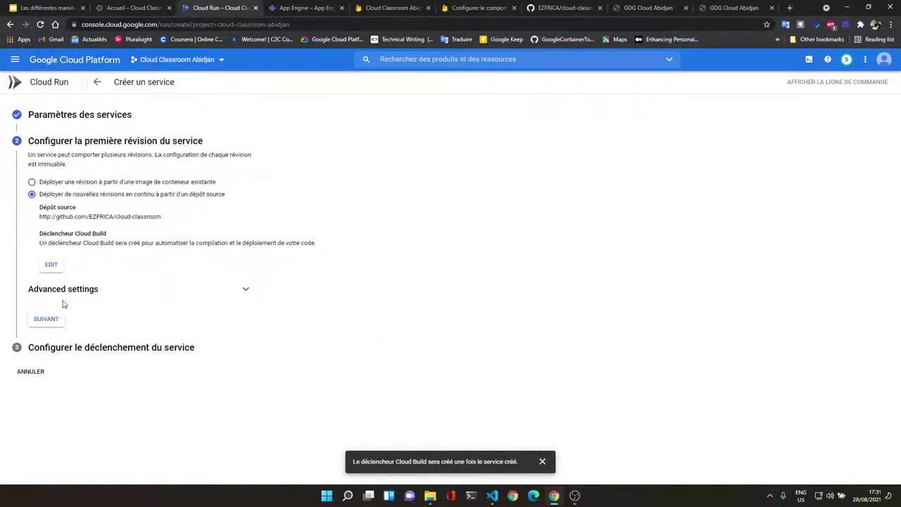
pyautogui.click(130, 295)
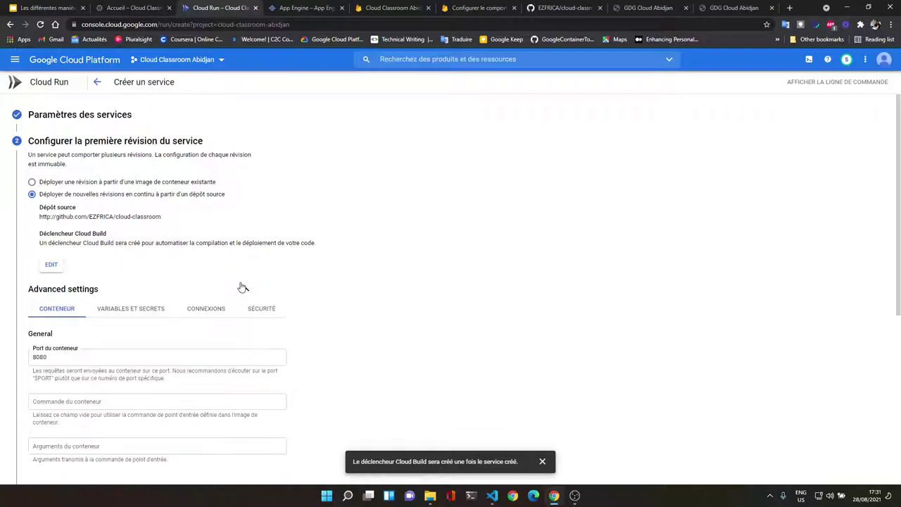
pyautogui.scroll(-1, 366, 269)
pyautogui.scroll(-3, 409, 269)
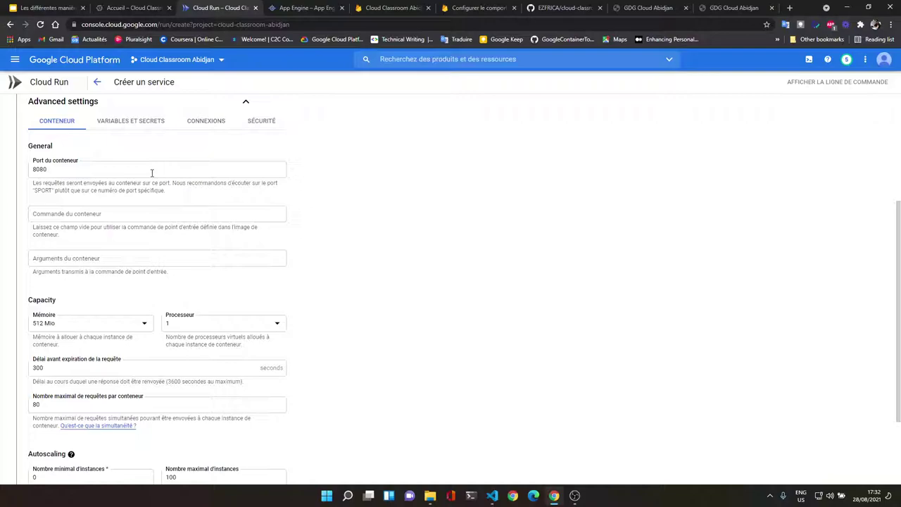
pyautogui.click(152, 171)
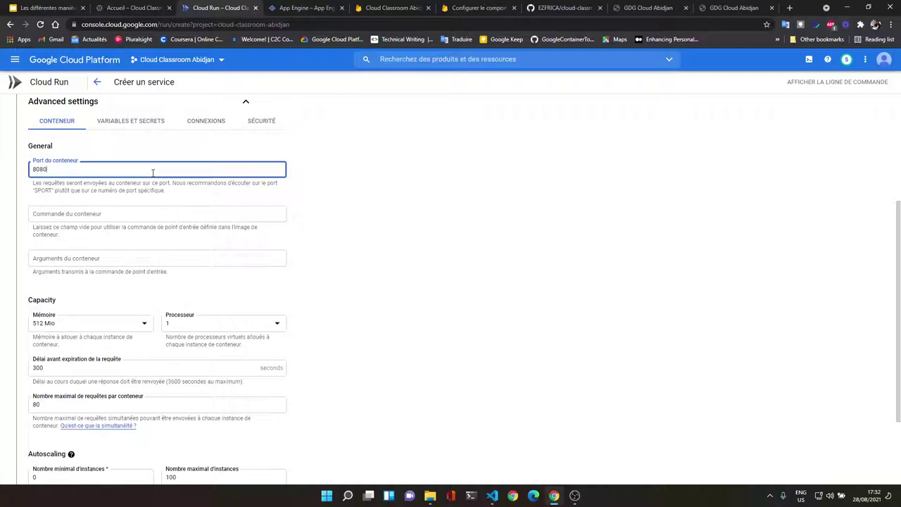
pyautogui.click(316, 237)
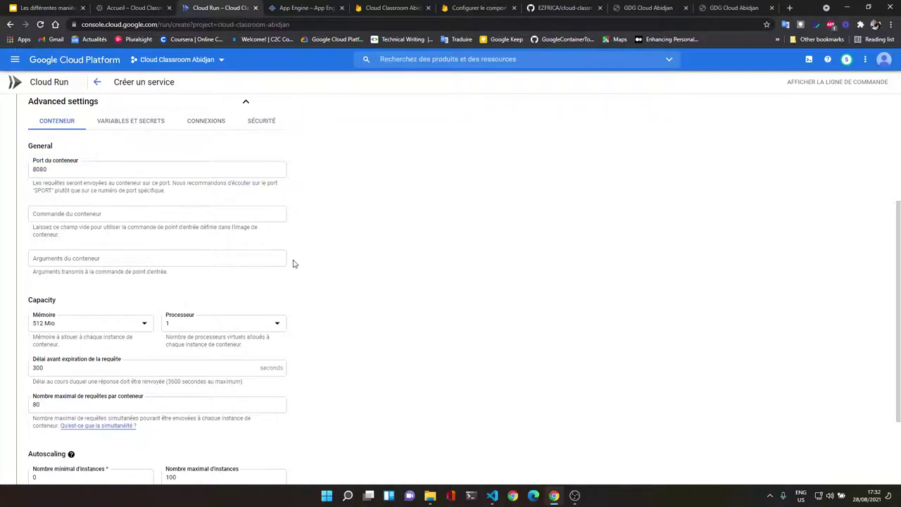
pyautogui.scroll(-2, 205, 271)
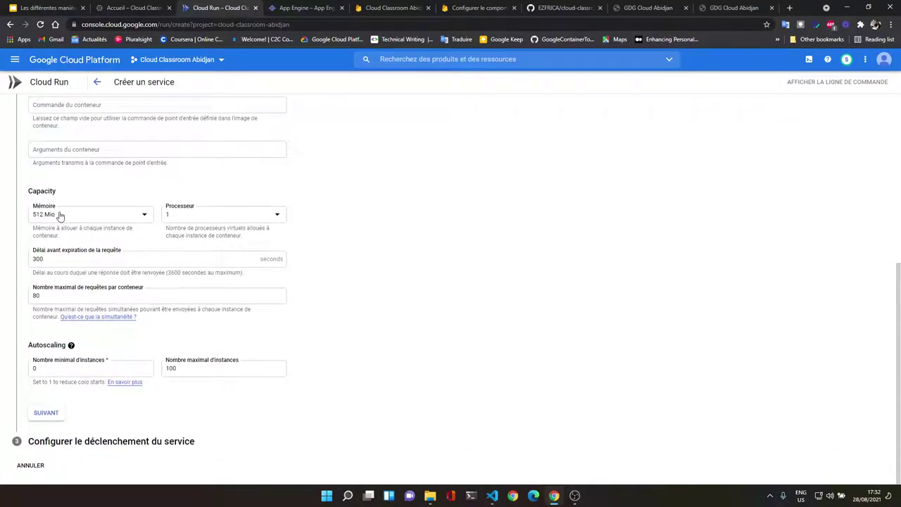
pyautogui.scroll(2, 119, 210)
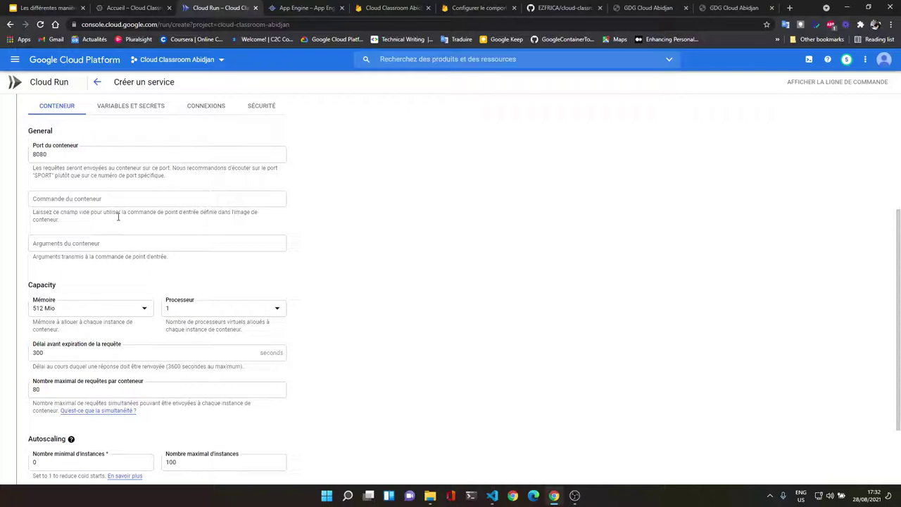
pyautogui.scroll(-2, 119, 243)
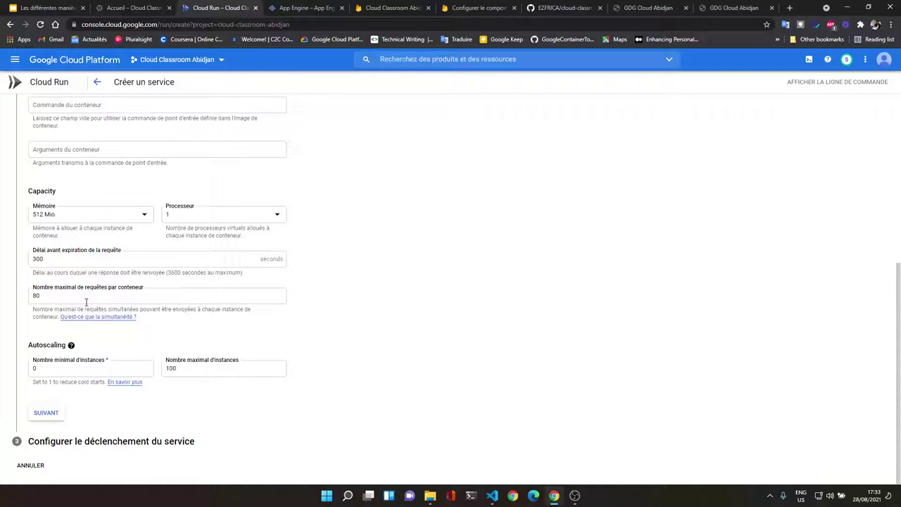
# Step: Replace 80 with 250 in the Nombre maximal de requêtes par conteneur field
pyautogui.click(56, 299)
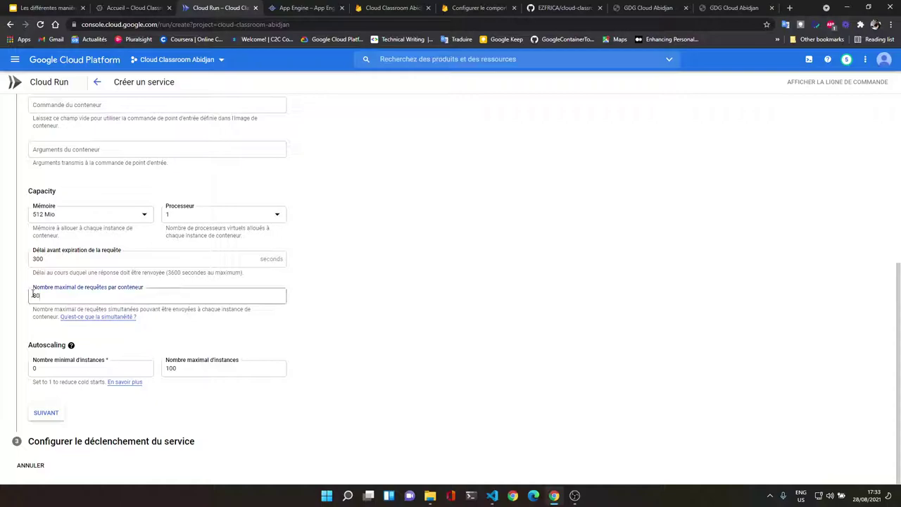
pyautogui.moveTo(60, 296); pyautogui.dragTo(31, 296)
pyautogui.click(40, 296)
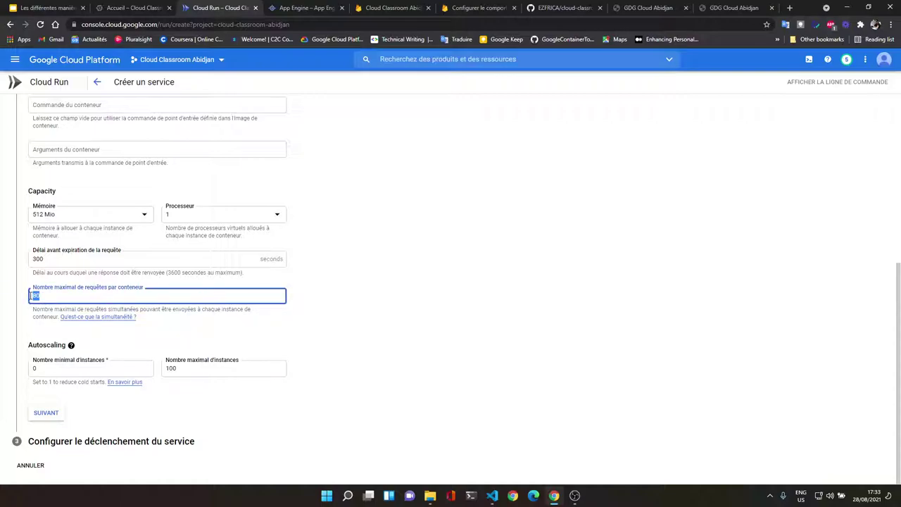
pyautogui.write('250')
pyautogui.click(382, 301)
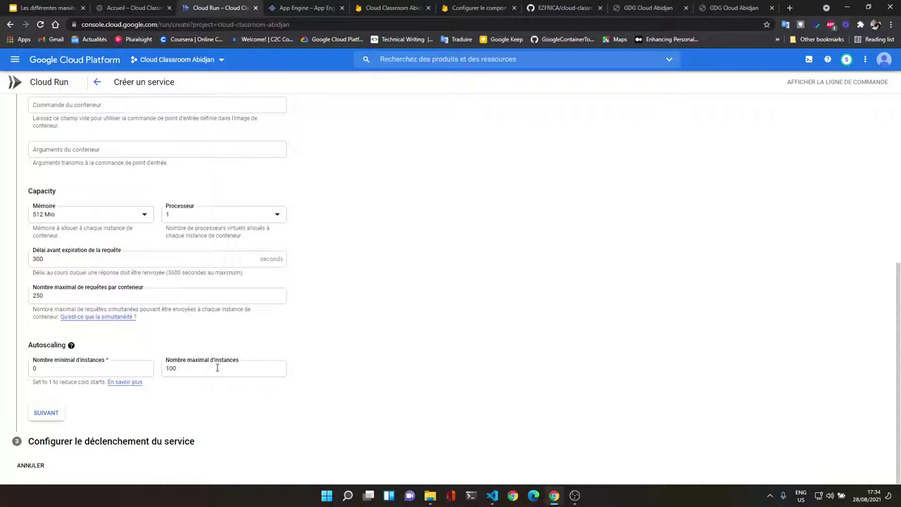
pyautogui.scroll(3, 204, 286)
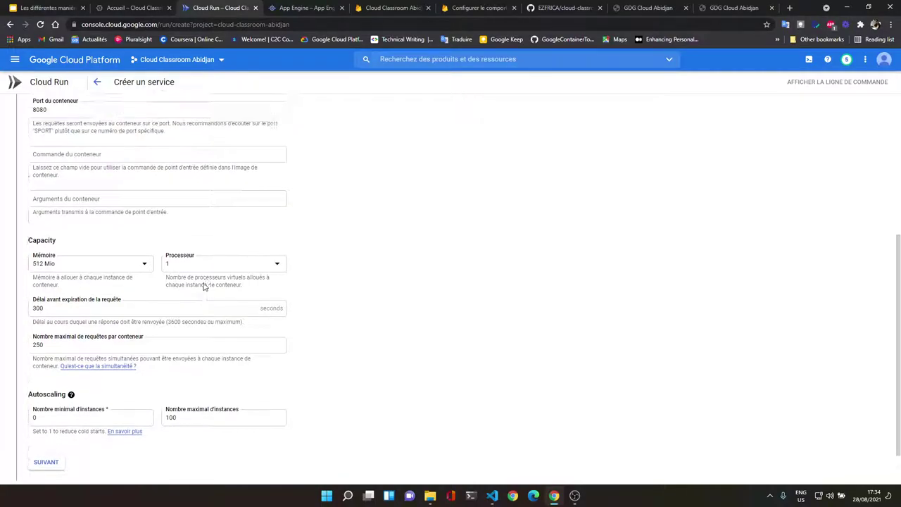
# Step: View the Variables et secrets tab, then the Connexions tab down to the VPC connector
pyautogui.click(124, 254)
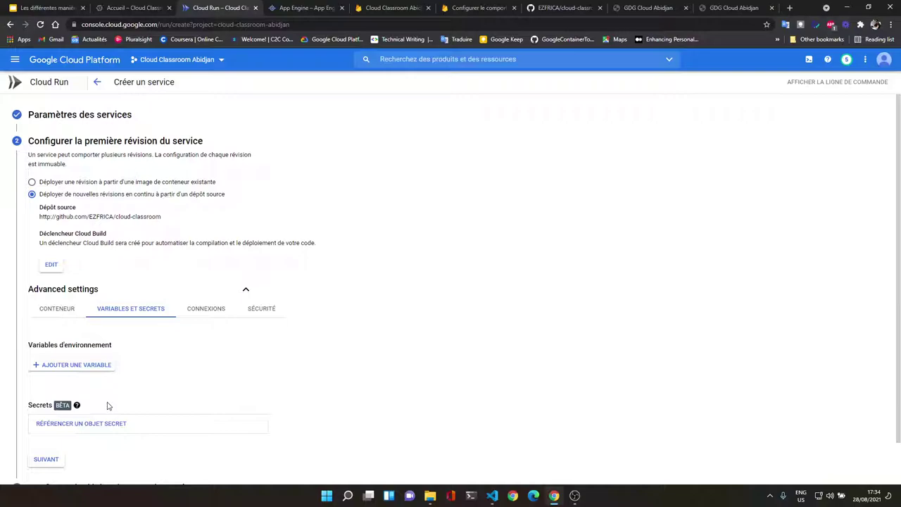
pyautogui.click(195, 312)
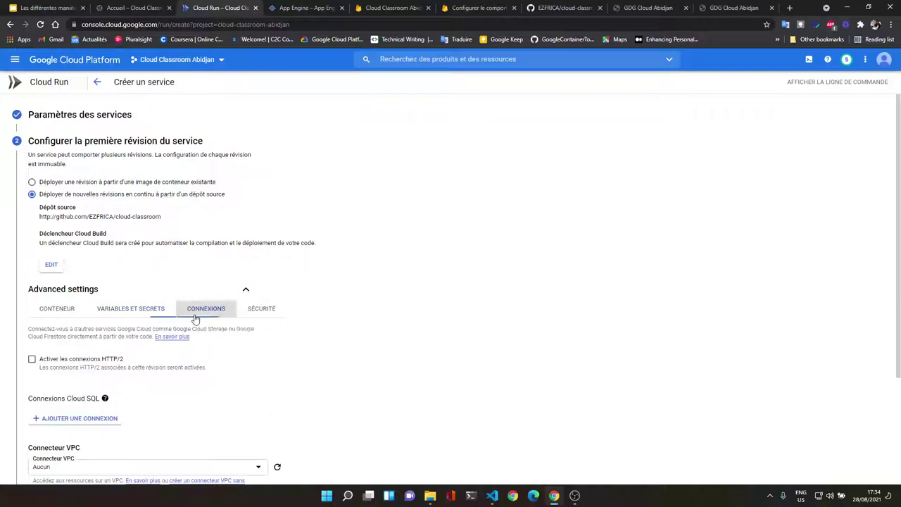
pyautogui.scroll(-1, 195, 319)
pyautogui.scroll(-2, 176, 319)
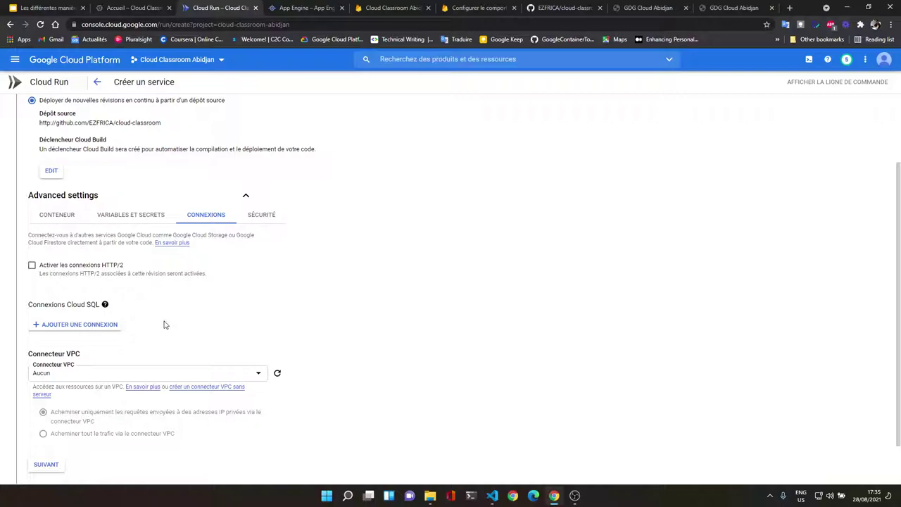
# Step: In the SÉCURITÉ tab, expand the Compte de service dropdown, currently the Default compute service account
pyautogui.click(270, 215)
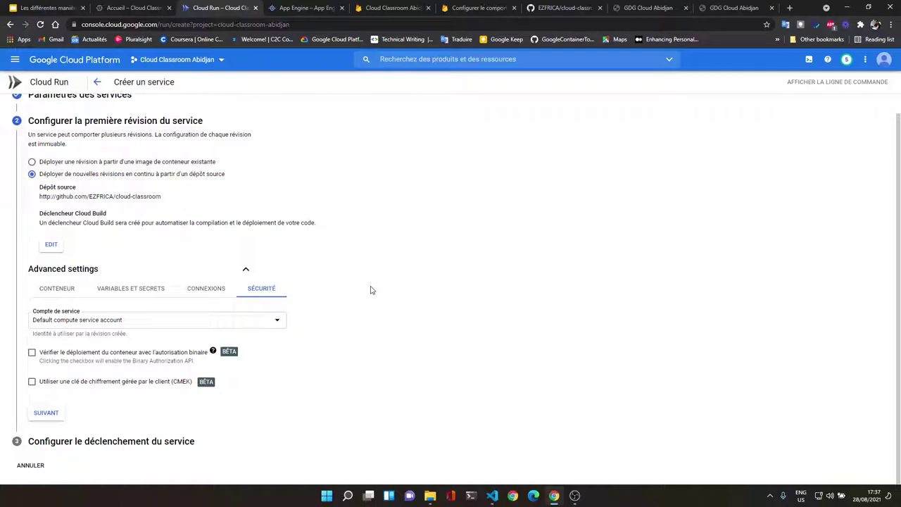
pyautogui.click(281, 321)
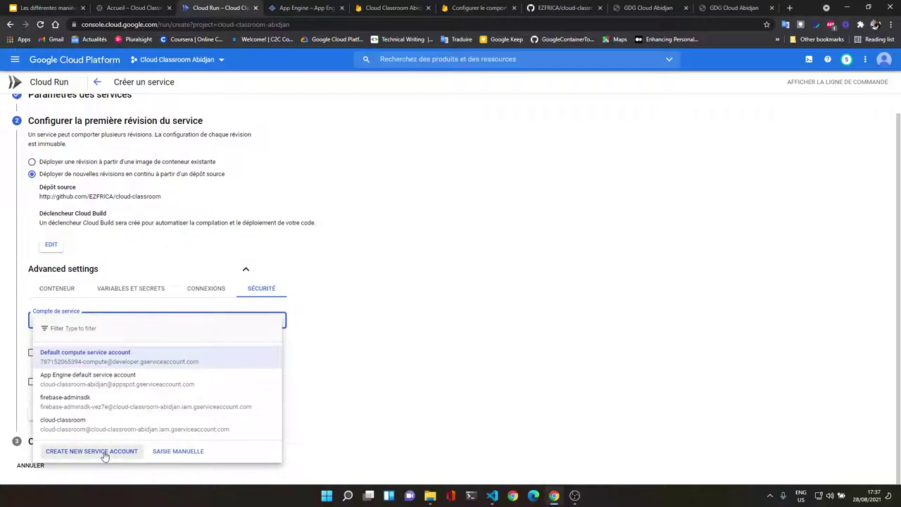
# Step: Add a new service account named cloud-classrooma, correcting the name's capitalisation before creating it
pyautogui.click(104, 456)
pyautogui.click(729, 111)
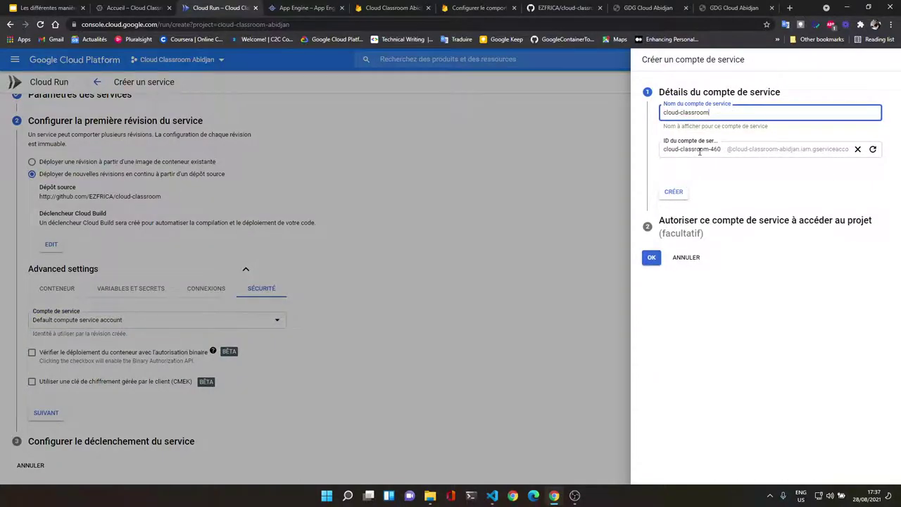
pyautogui.press('capslock')
pyautogui.write('a')
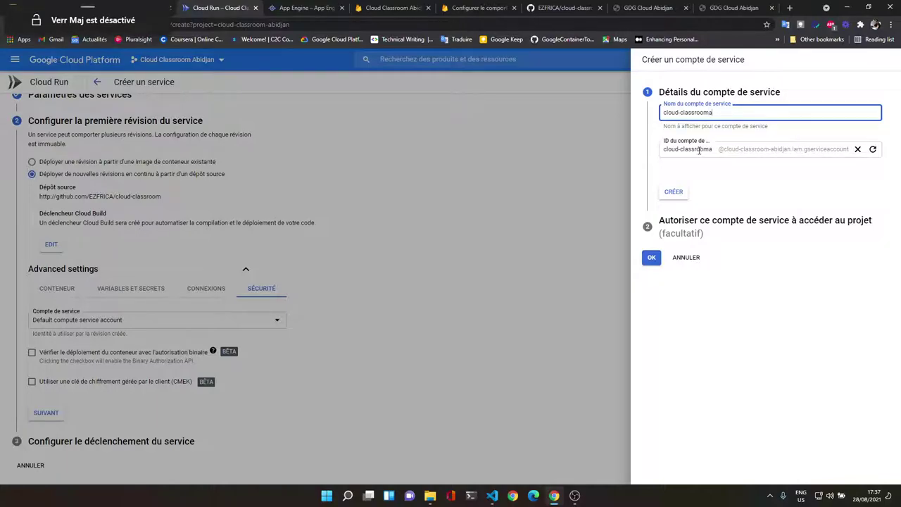
pyautogui.click(670, 193)
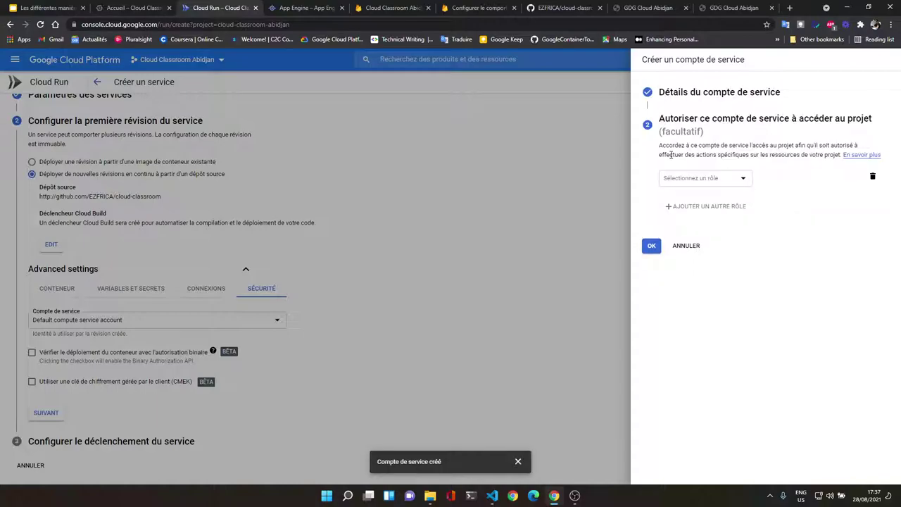
# Step: Grant the account the Cloud Storage role 'Lecteur des objets de l'espace de stockage'
pyautogui.click(699, 176)
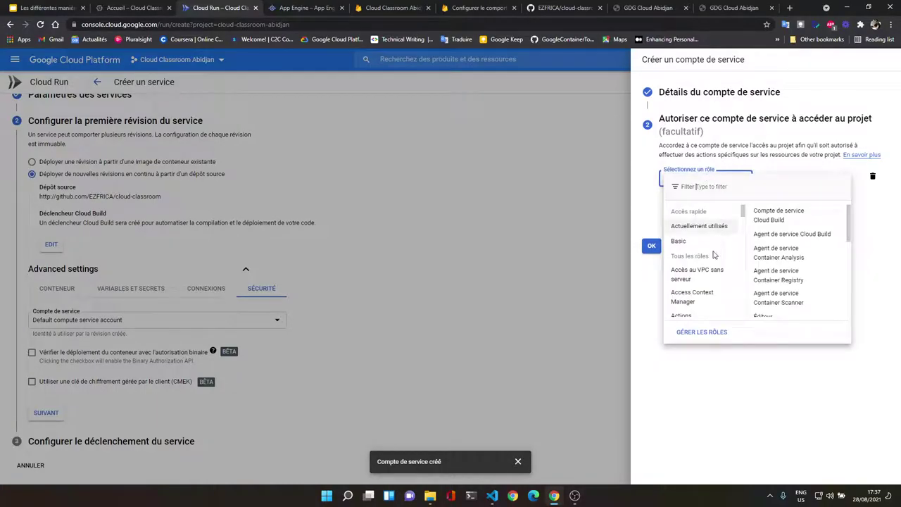
pyautogui.scroll(-2, 715, 253)
pyautogui.scroll(-5, 714, 253)
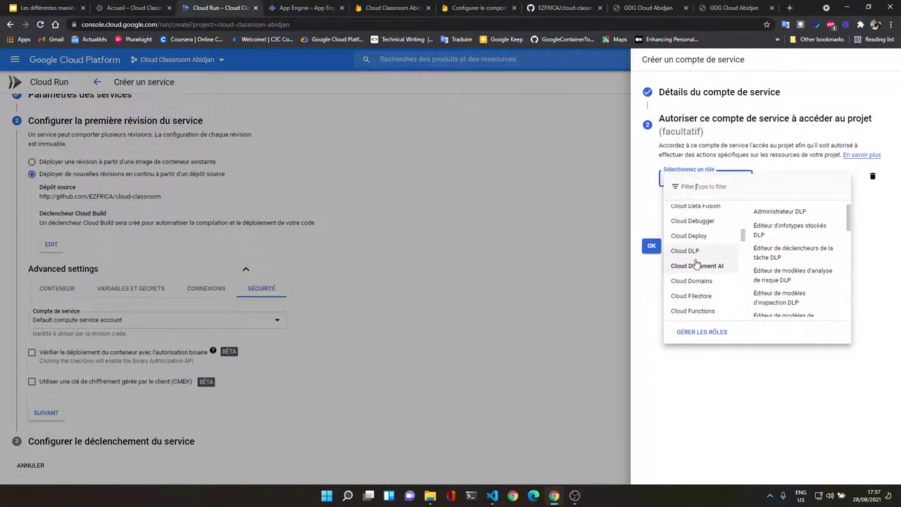
pyautogui.scroll(5, 704, 265)
pyautogui.scroll(-3, 704, 265)
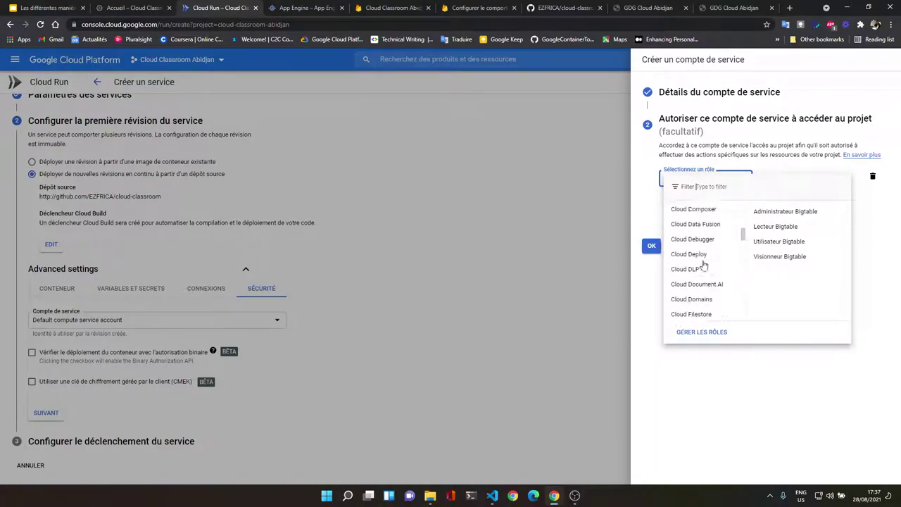
pyautogui.scroll(-2, 704, 265)
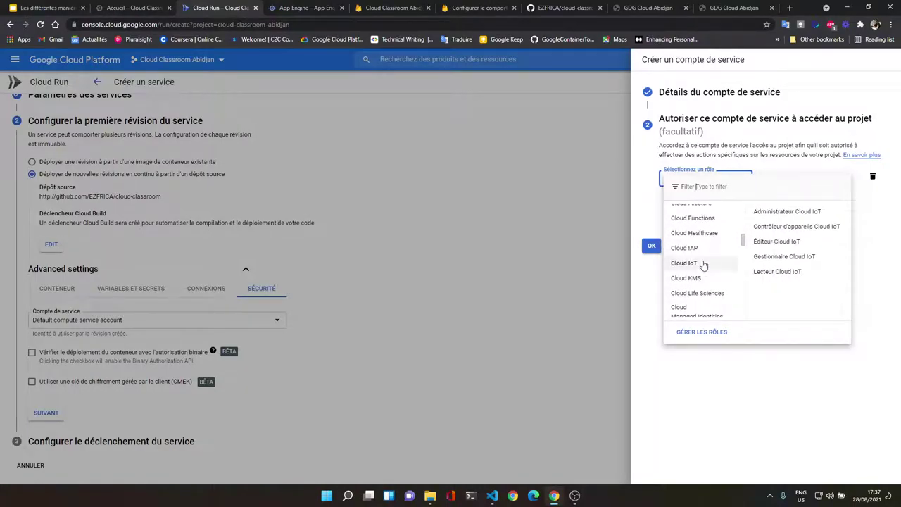
pyautogui.scroll(-4, 703, 265)
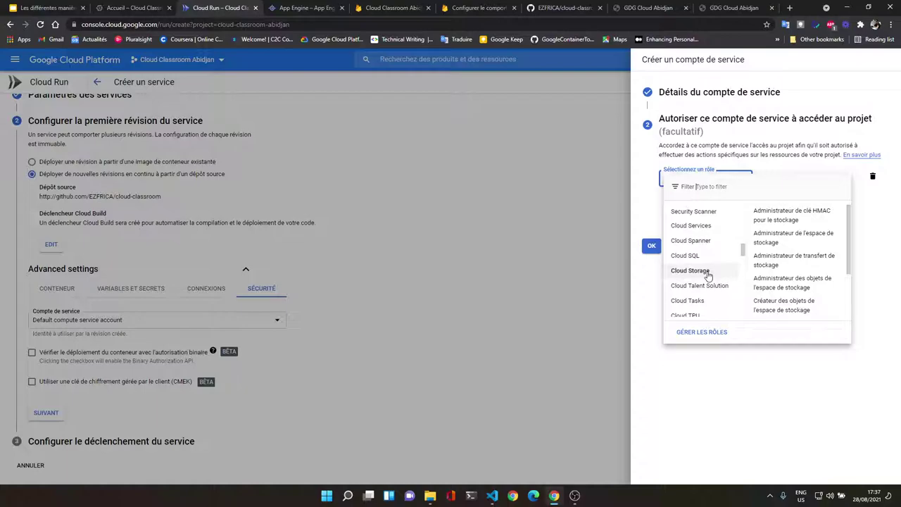
pyautogui.scroll(-2, 798, 297)
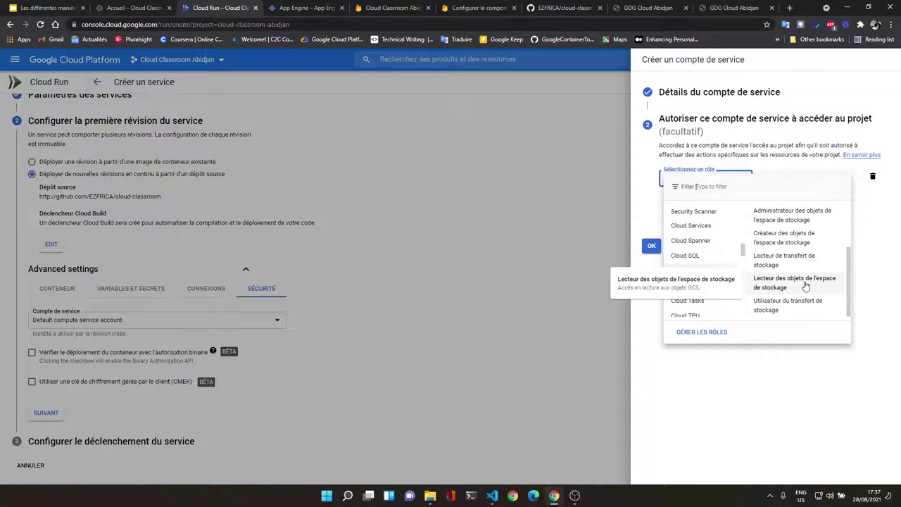
pyautogui.click(801, 287)
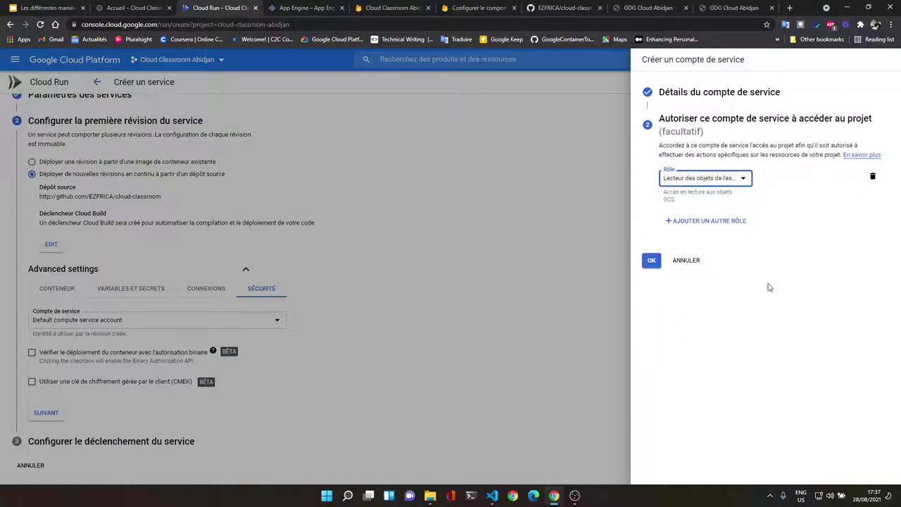
pyautogui.click(648, 261)
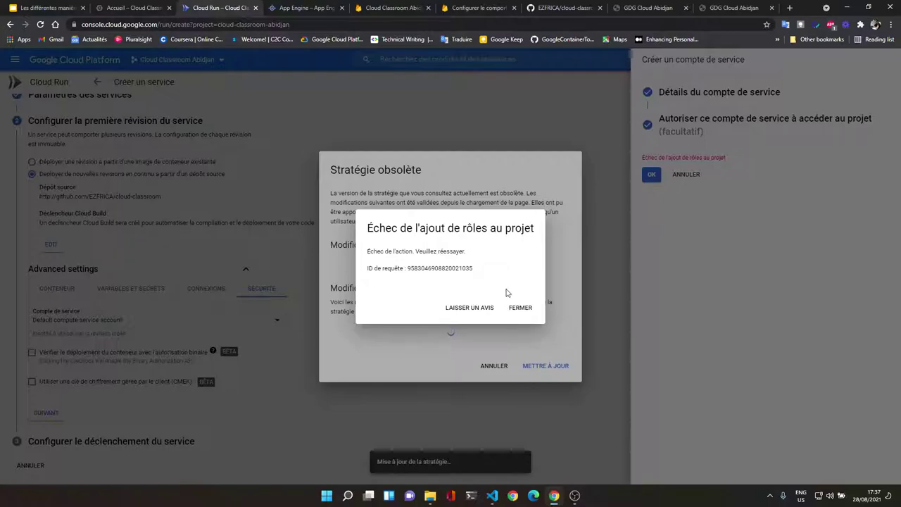
# Step: Dismiss the role error, accept the outdated-policy update, and finish the service account
pyautogui.click(520, 308)
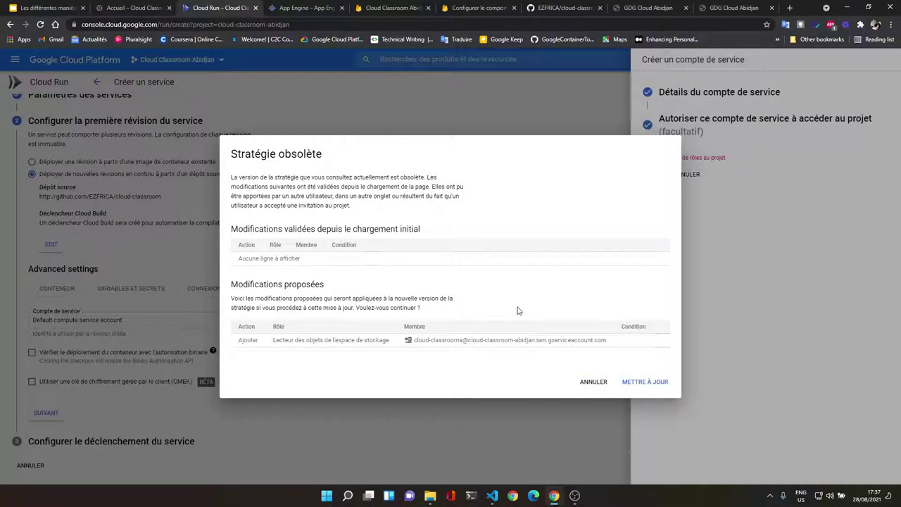
pyautogui.click(645, 381)
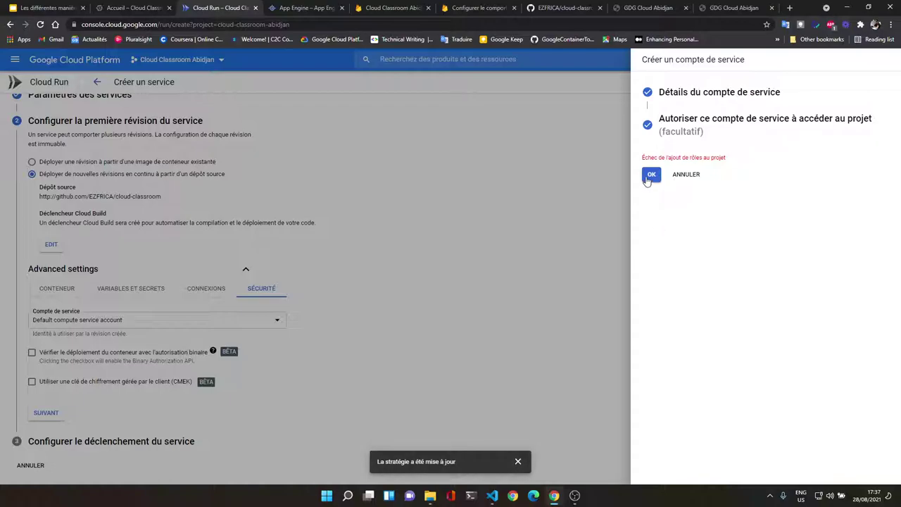
pyautogui.click(651, 176)
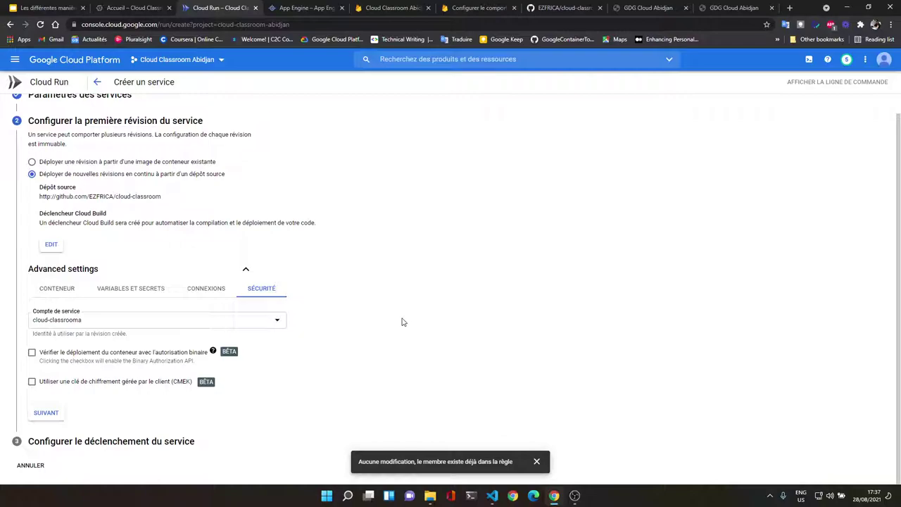
# Step: Review the container's port 8080, 512 Mio memory and 0–100 instances, then continue to triggering
pyautogui.click(537, 462)
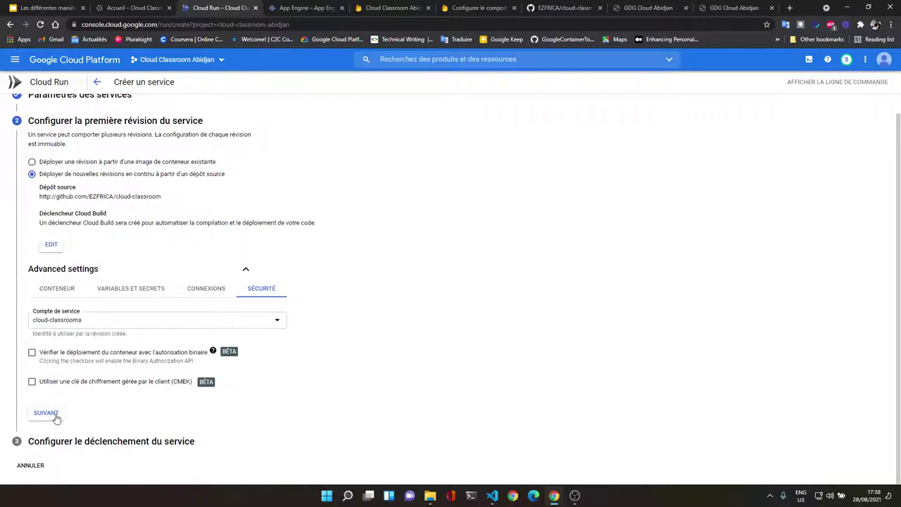
pyautogui.click(75, 295)
pyautogui.scroll(-3, 172, 373)
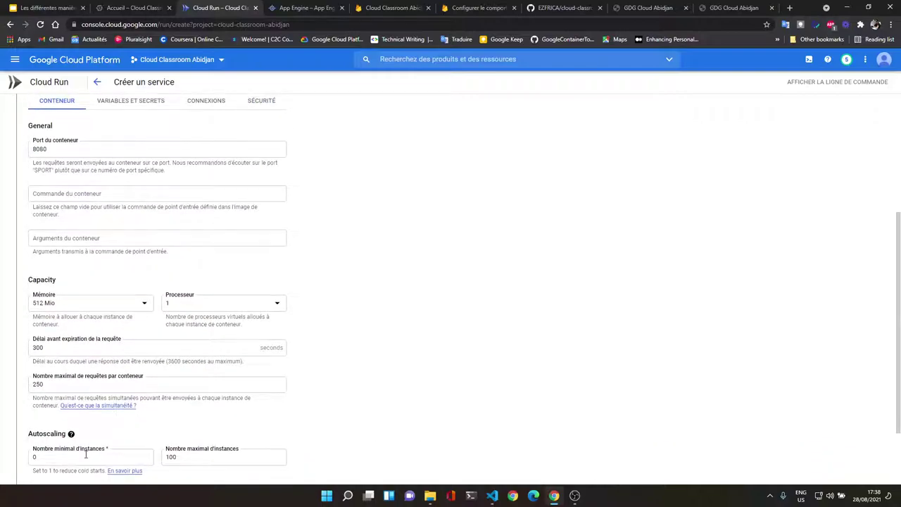
pyautogui.scroll(2, 81, 444)
pyautogui.scroll(-4, 82, 438)
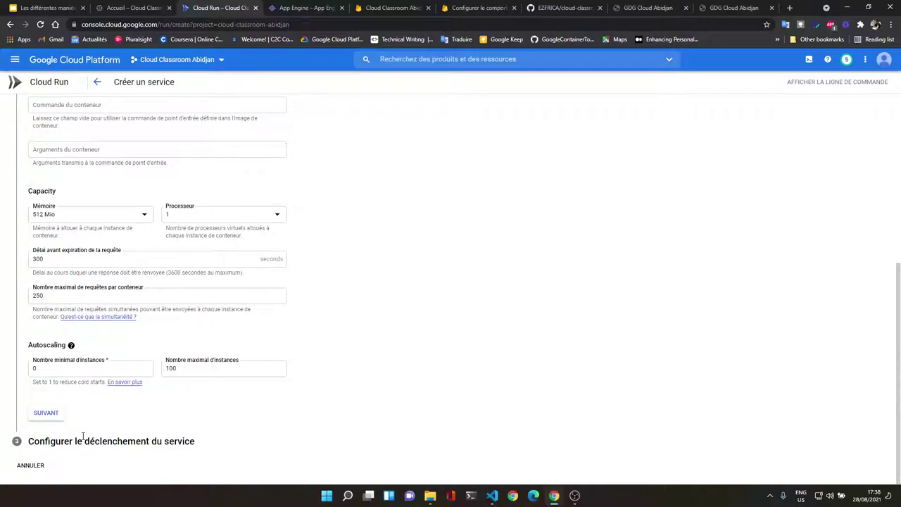
pyautogui.click(50, 417)
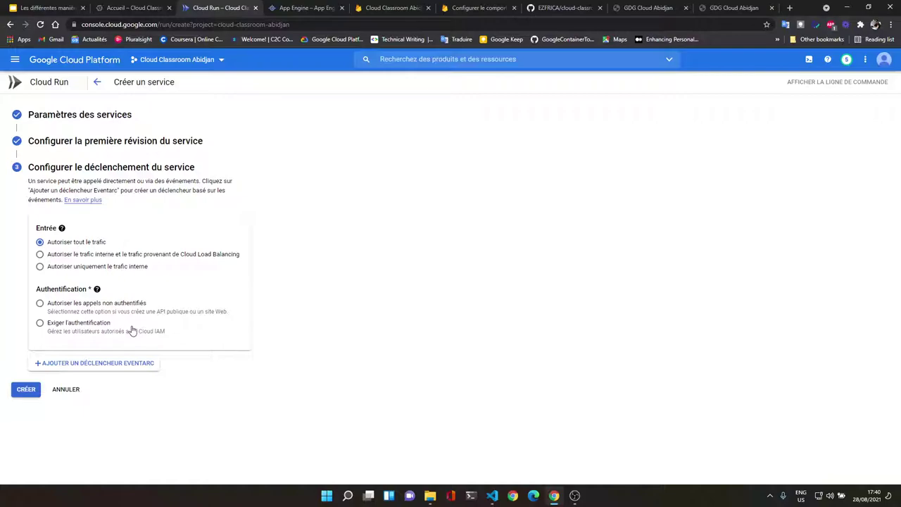
# Step: Allow unauthenticated calls and create the cloud-classroom Cloud Run service
pyautogui.click(112, 308)
pyautogui.click(32, 394)
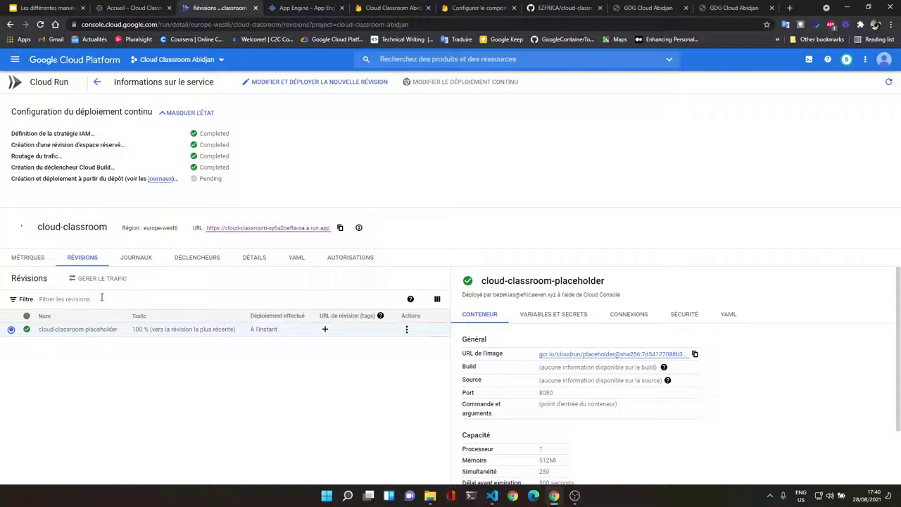
# Step: Open the deployment's 'journaux' build logs in a new browser tab and switch to it
pyautogui.rightClick(161, 178)
pyautogui.click(186, 144)
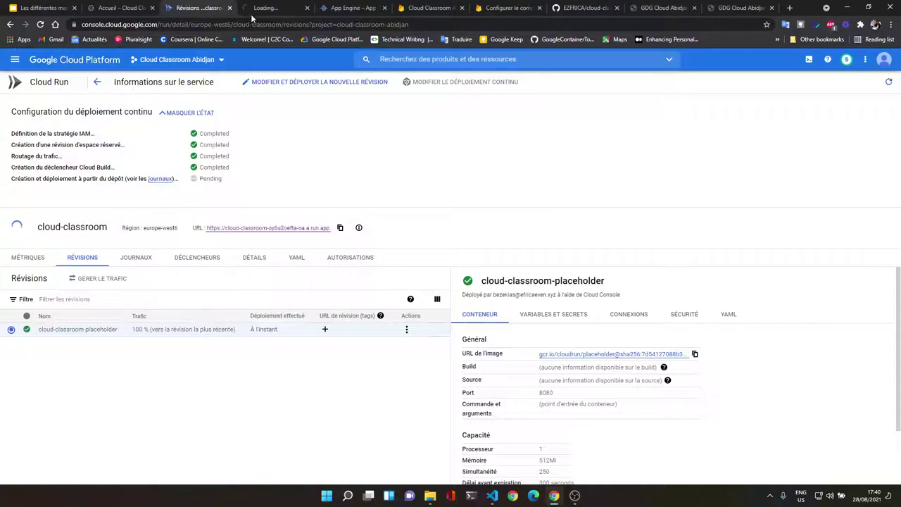
pyautogui.click(273, 7)
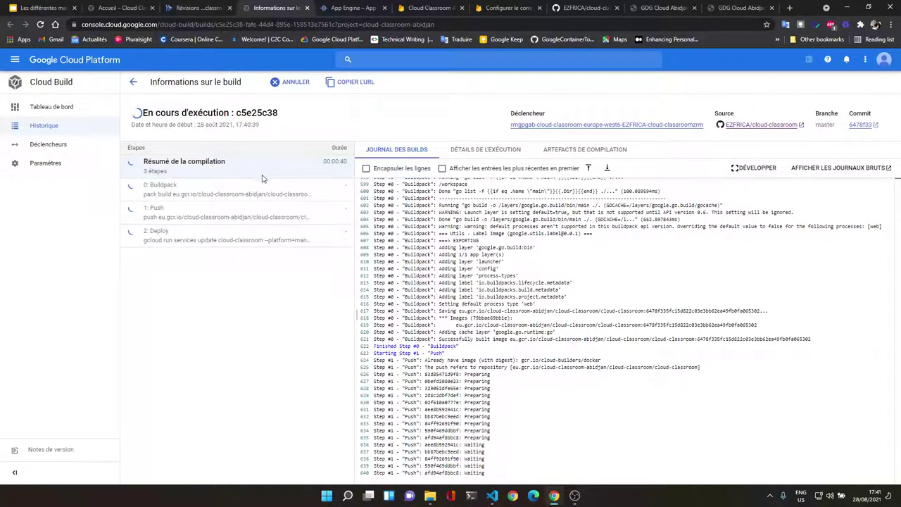
# Step: View the logs of build steps 0: Buildpack, 1: Push and 2: Deploy
pyautogui.click(259, 192)
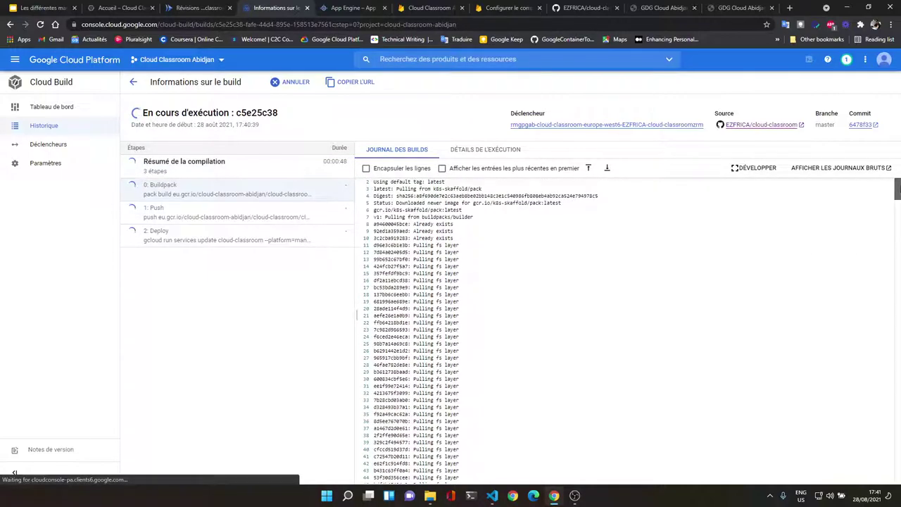
pyautogui.moveTo(898, 188); pyautogui.dragTo(898, 479)
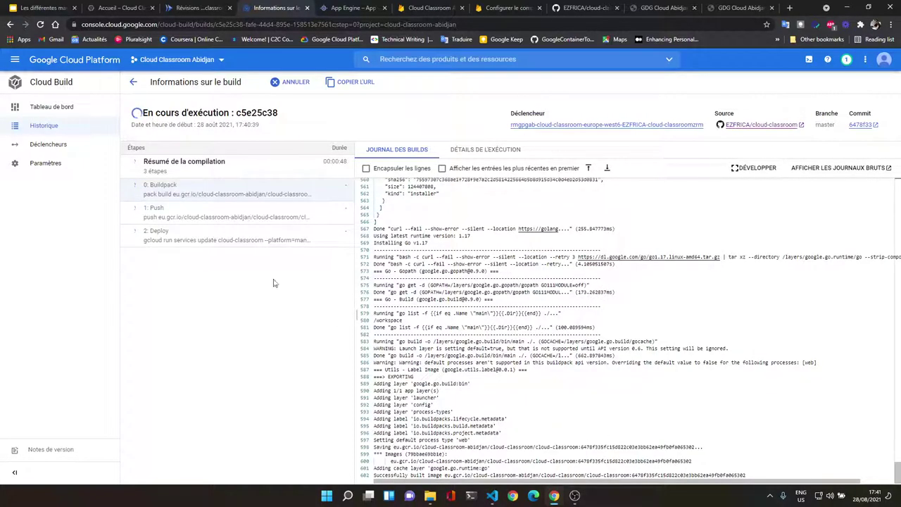
pyautogui.click(211, 212)
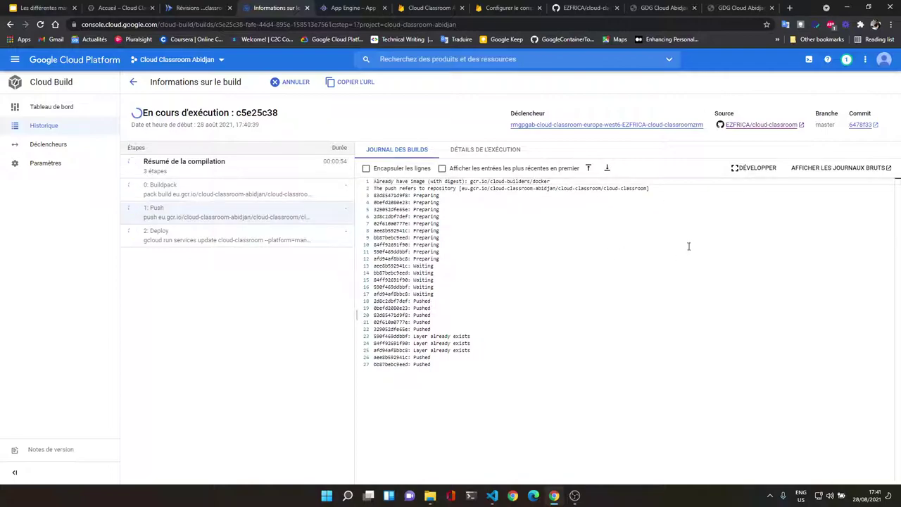
pyautogui.click(169, 238)
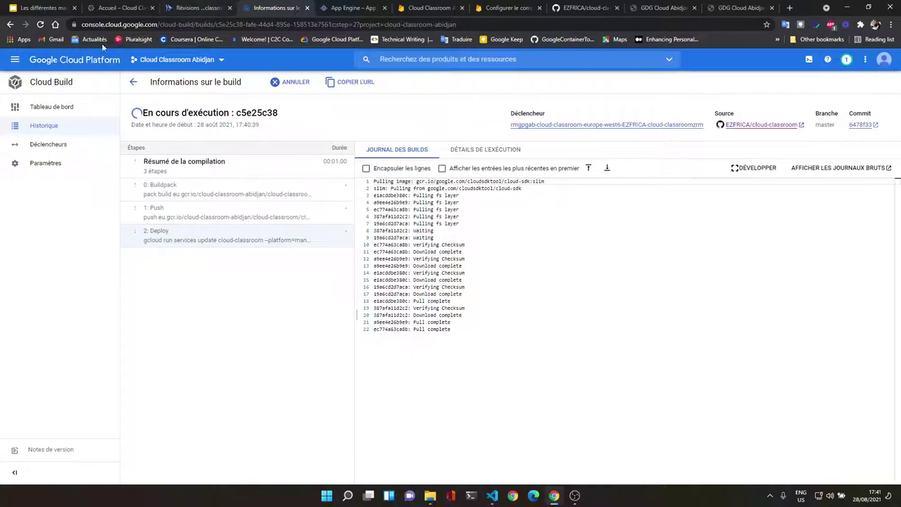
pyautogui.click(19, 60)
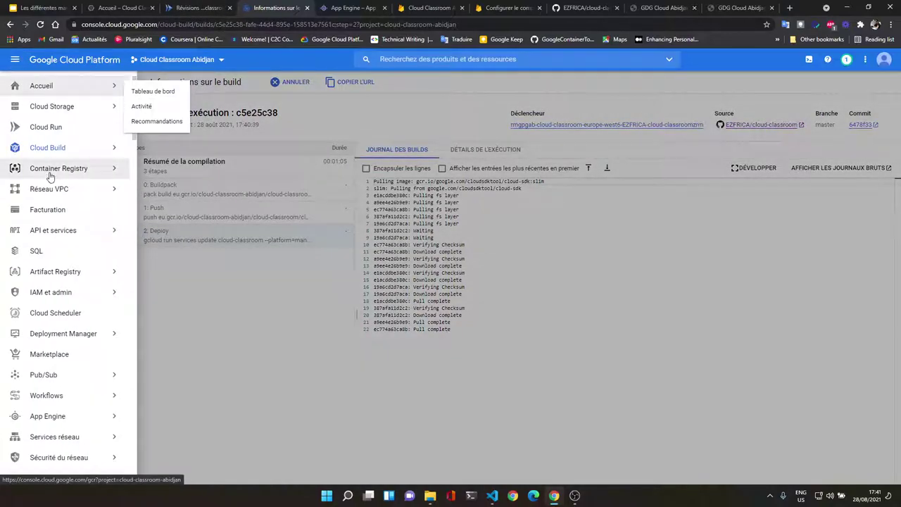
# Step: Open Container Registry in a new tab and browse into the cloud-classroom image folder
pyautogui.rightClick(64, 172)
pyautogui.click(88, 179)
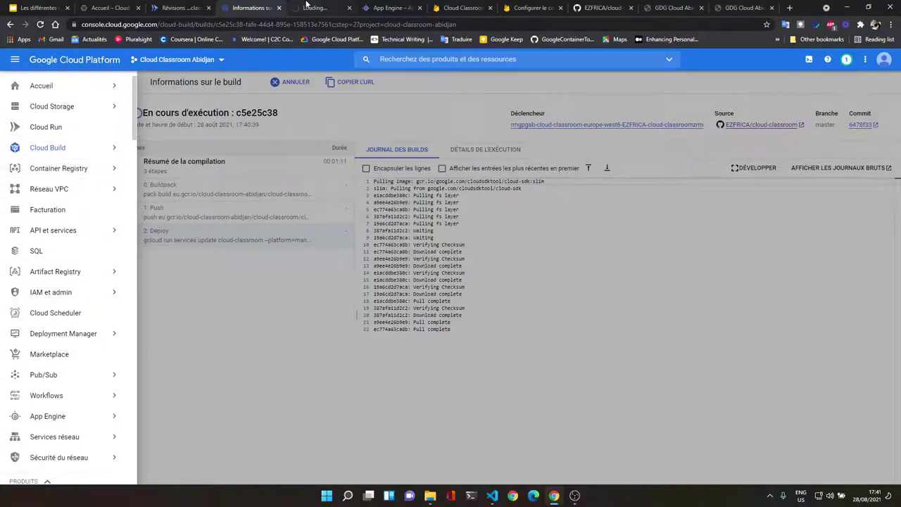
pyautogui.click(306, 5)
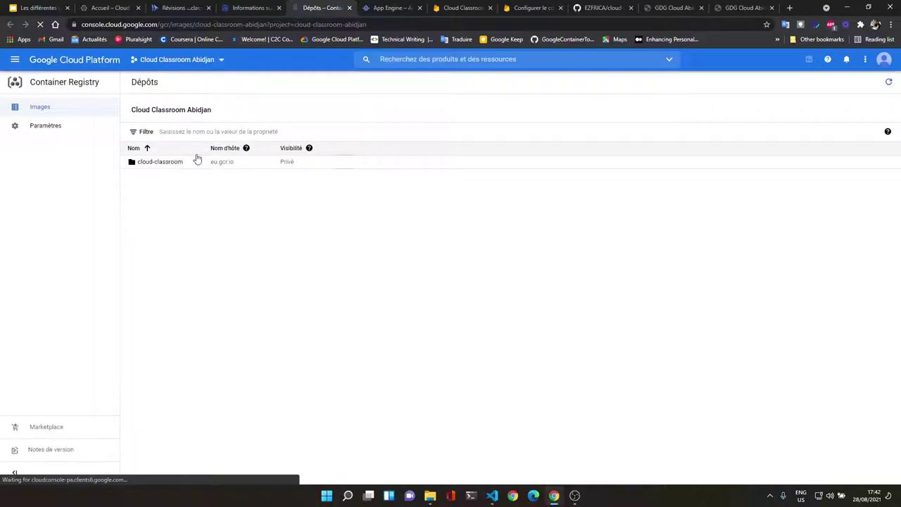
pyautogui.click(162, 165)
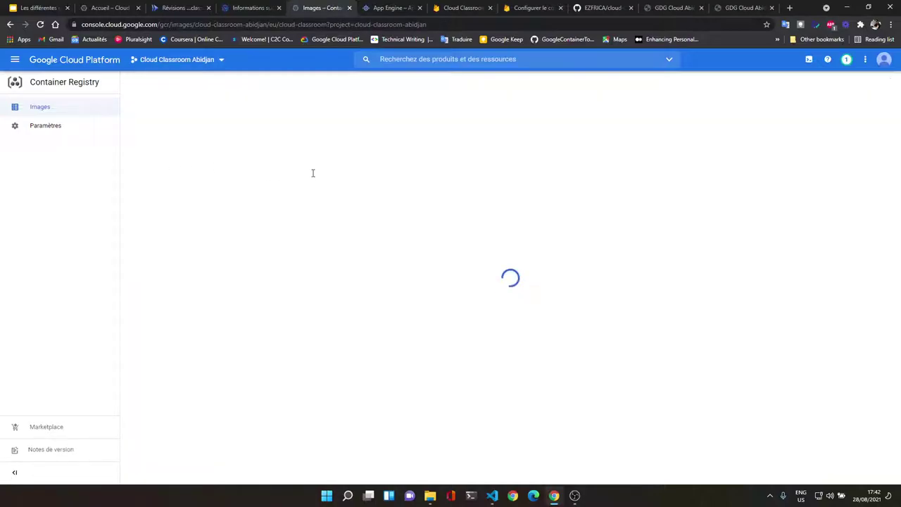
pyautogui.click(173, 228)
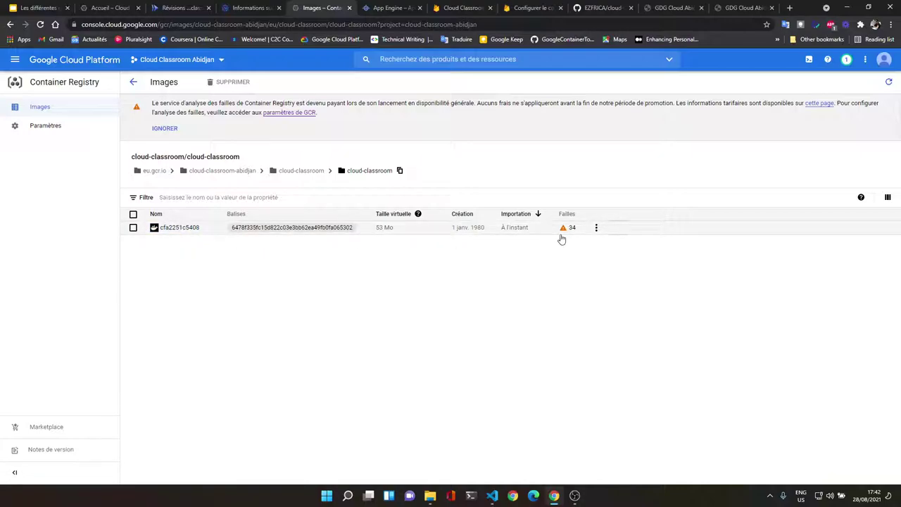
# Step: Check the Container Registry settings, then return to the cloud-classroom image folder
pyautogui.click(69, 129)
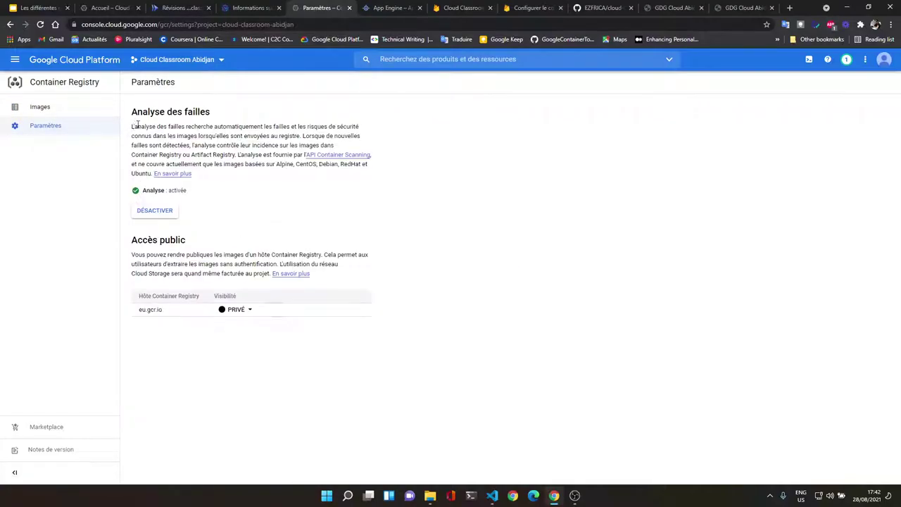
pyautogui.click(36, 113)
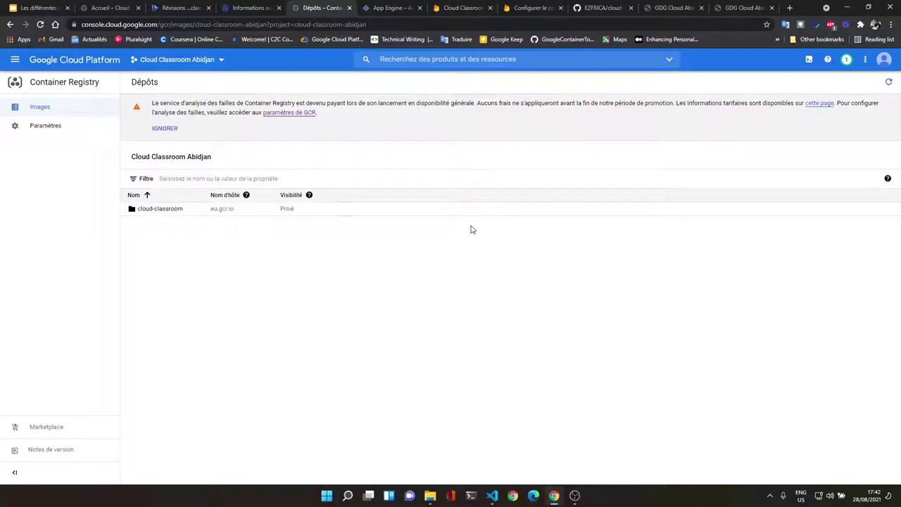
pyautogui.click(169, 211)
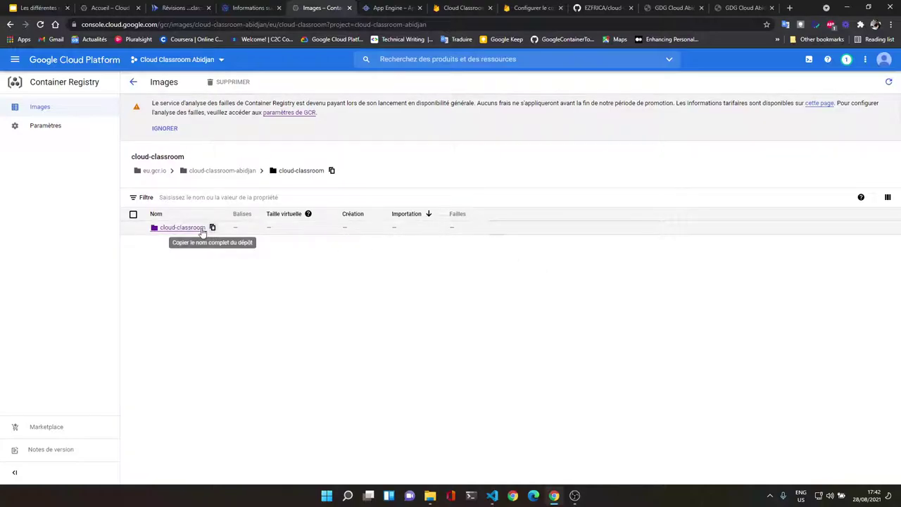
pyautogui.click(209, 229)
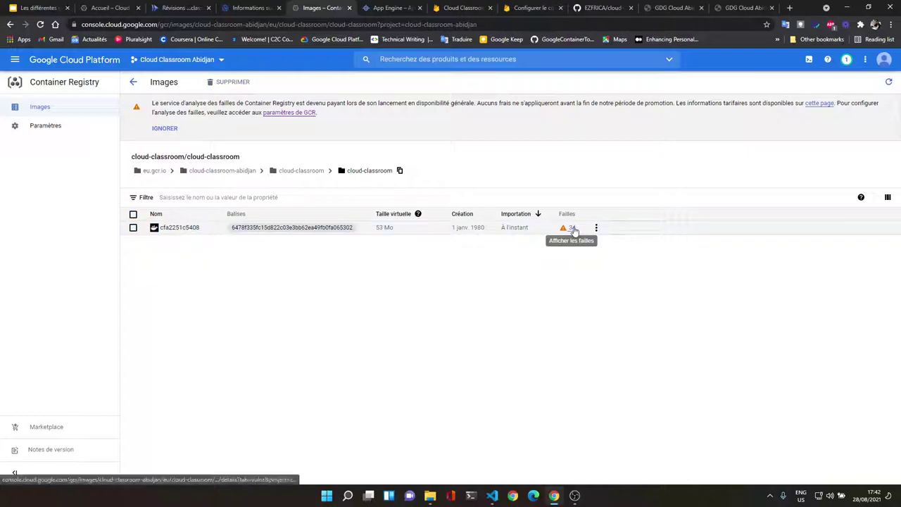
# Step: Review the image's 34 vulnerabilities and its overview (Docker Manifest Schema 2, 53 Mo), then close the tab
pyautogui.click(572, 229)
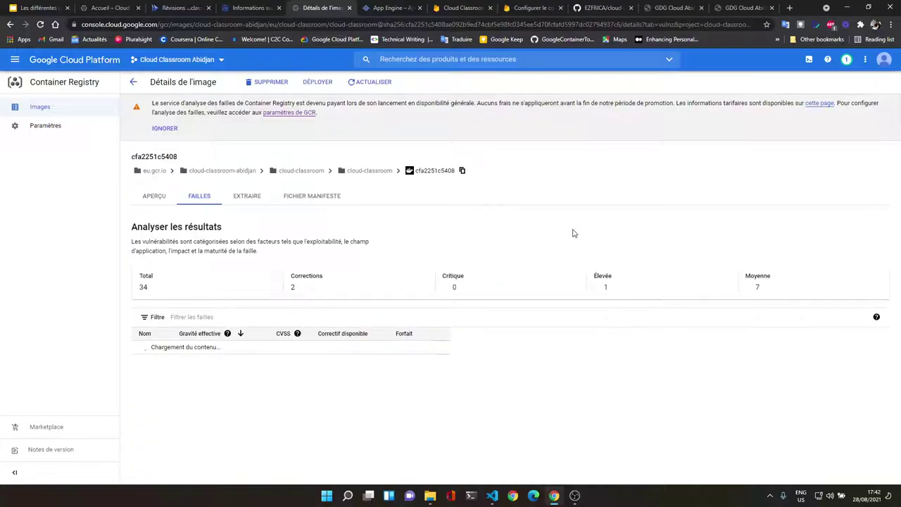
pyautogui.scroll(-1, 394, 305)
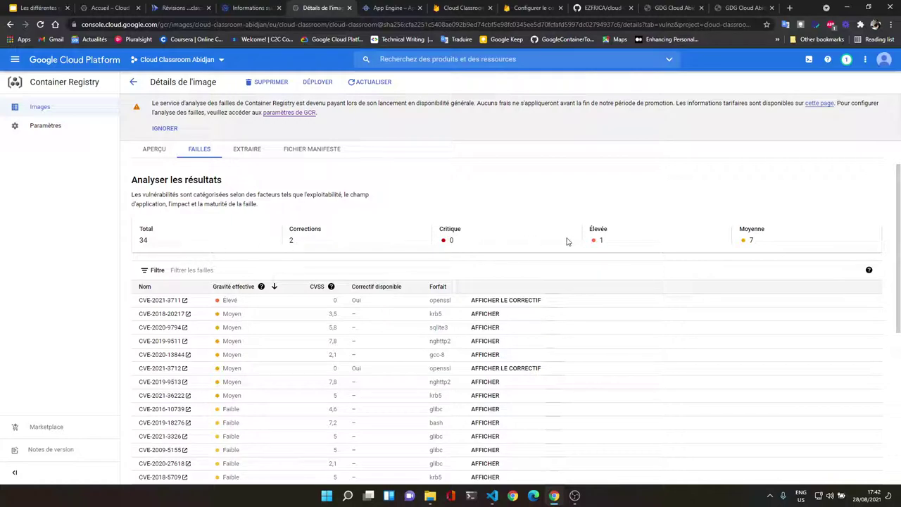
pyautogui.scroll(-6, 768, 243)
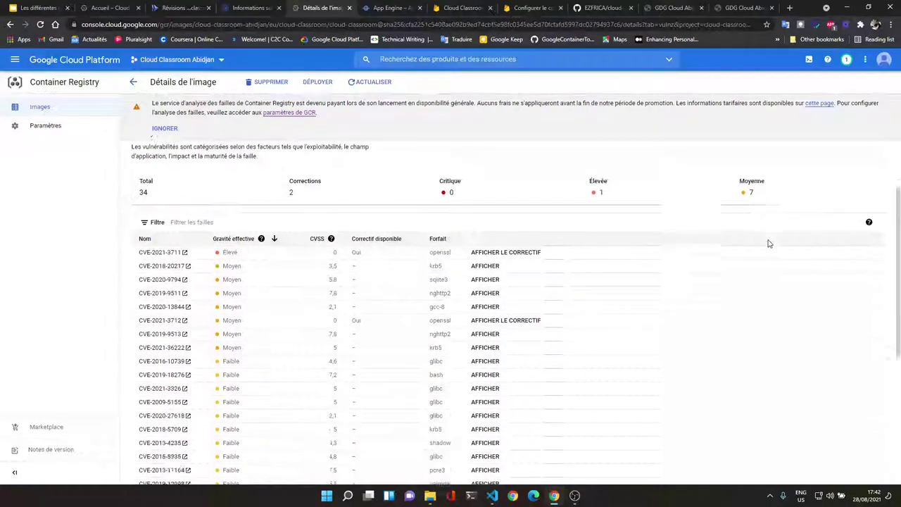
pyautogui.scroll(5, 515, 287)
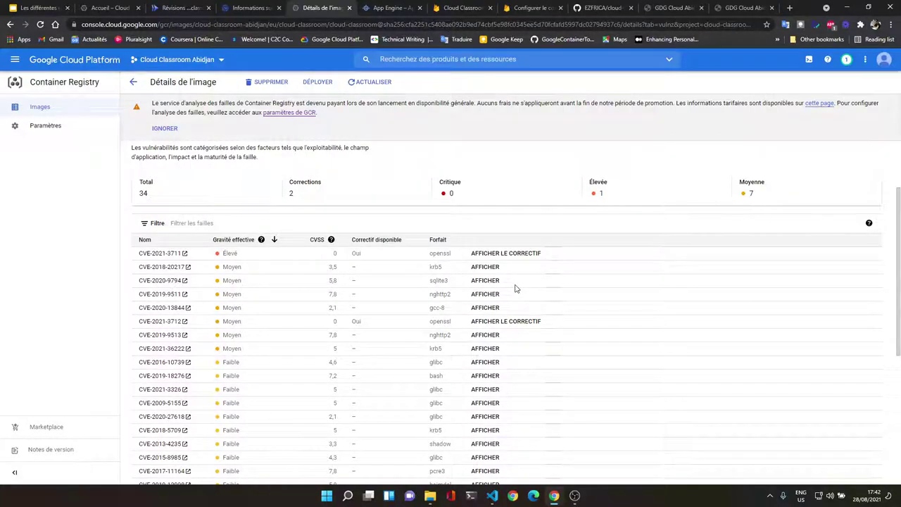
pyautogui.scroll(1, 514, 287)
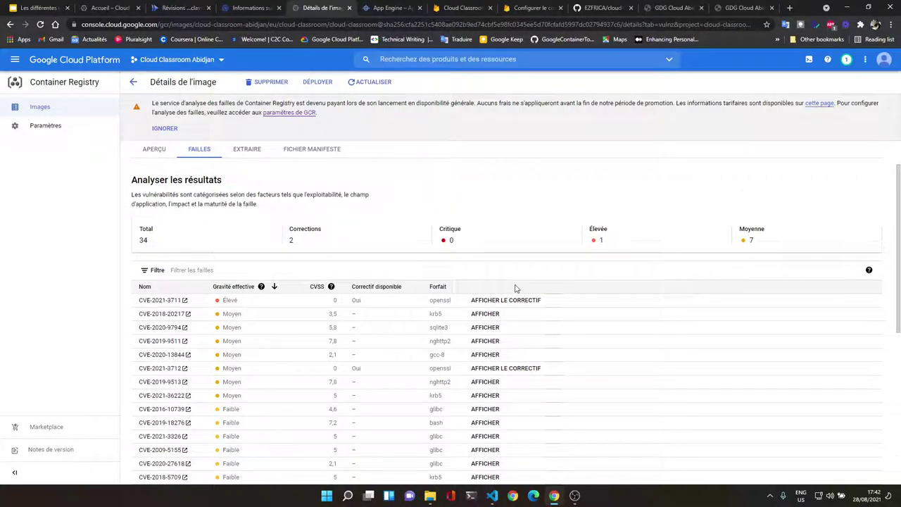
pyautogui.scroll(1, 514, 288)
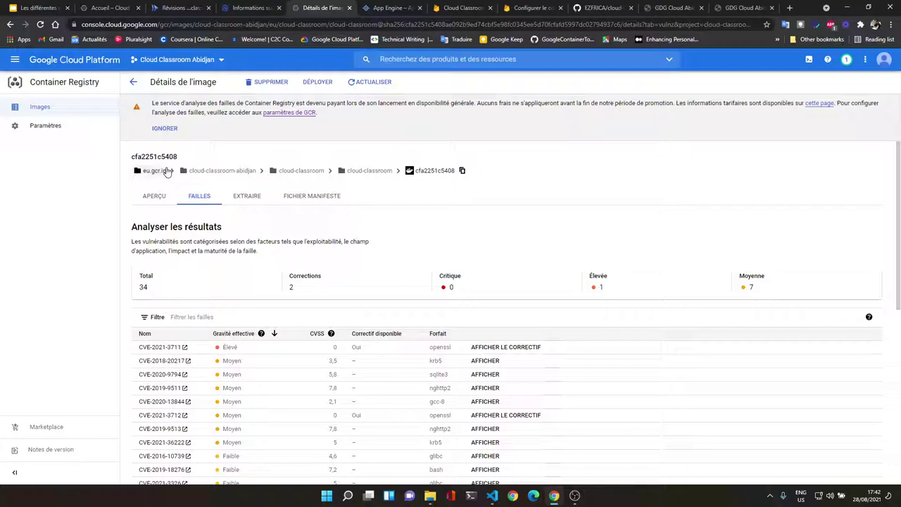
pyautogui.scroll(-5, 338, 259)
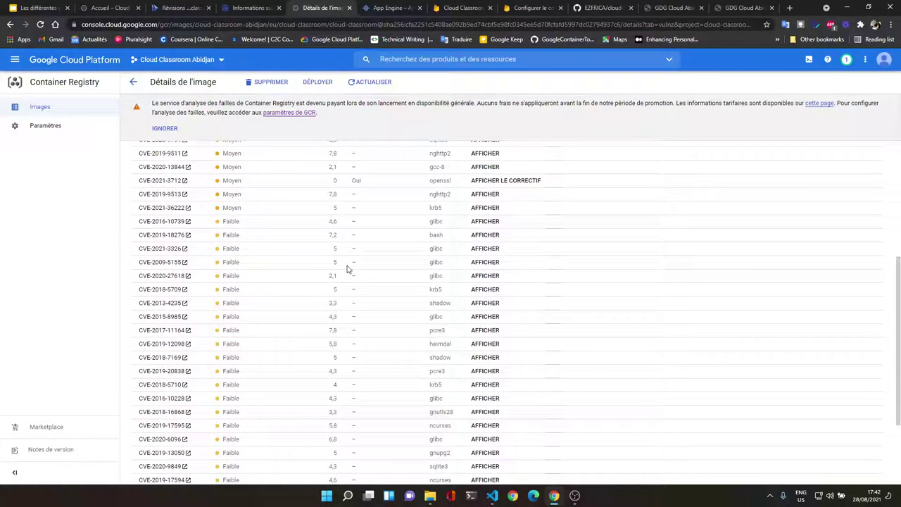
pyautogui.scroll(4, 345, 262)
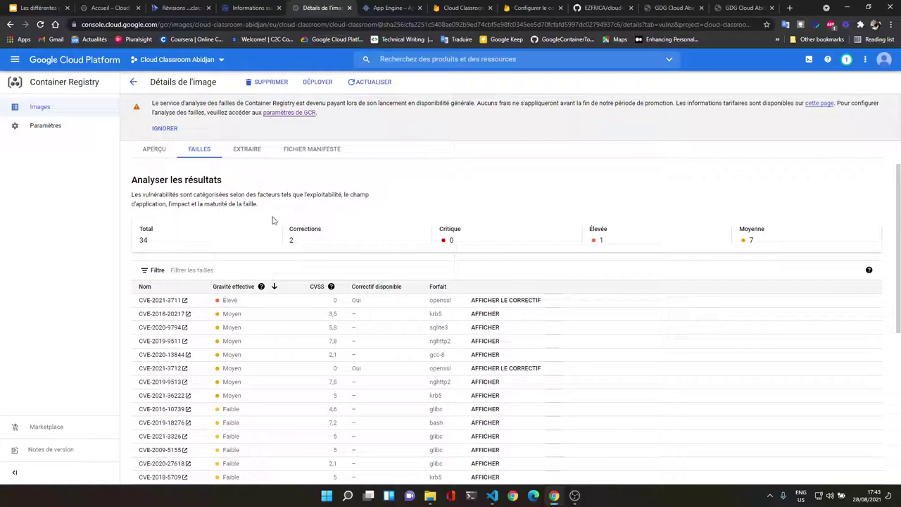
pyautogui.click(155, 149)
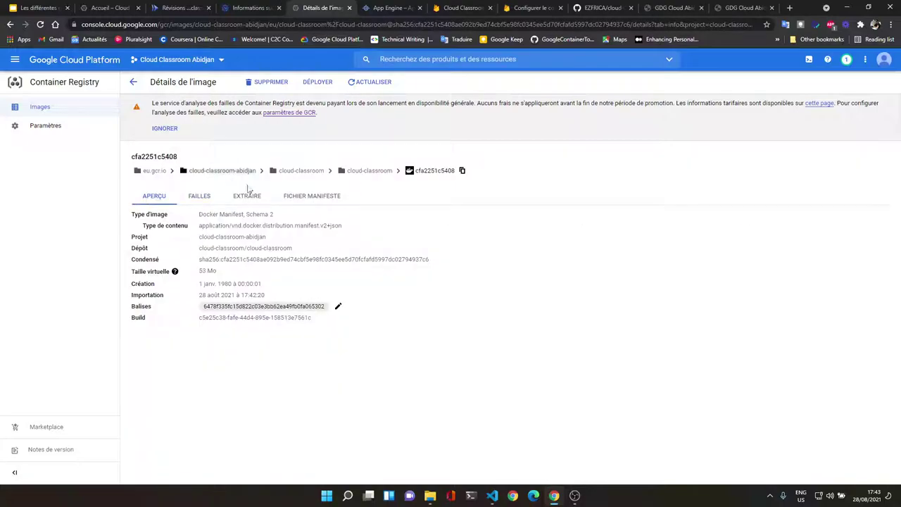
pyautogui.click(349, 9)
# Step: From the Cloud Run Révisions tab, open the cloud-classroom service URL to see the live countdown page
pyautogui.click(590, 400)
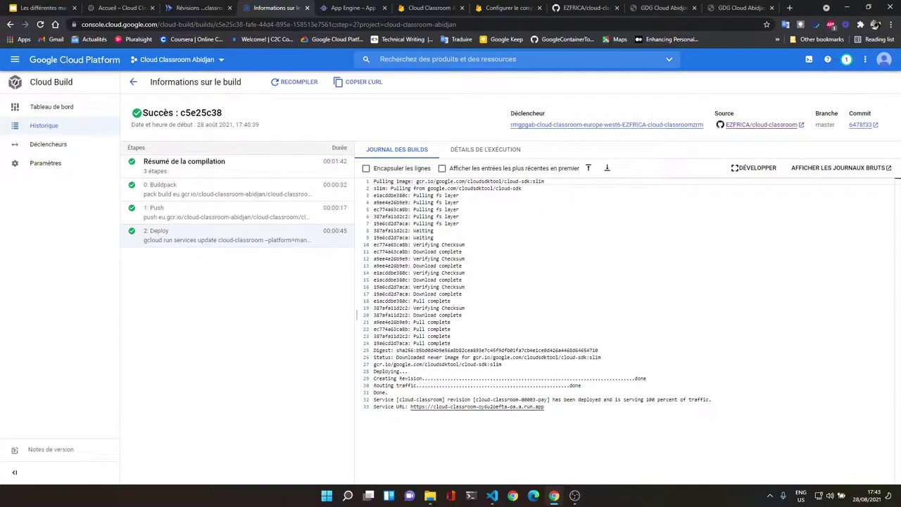
pyautogui.click(200, 8)
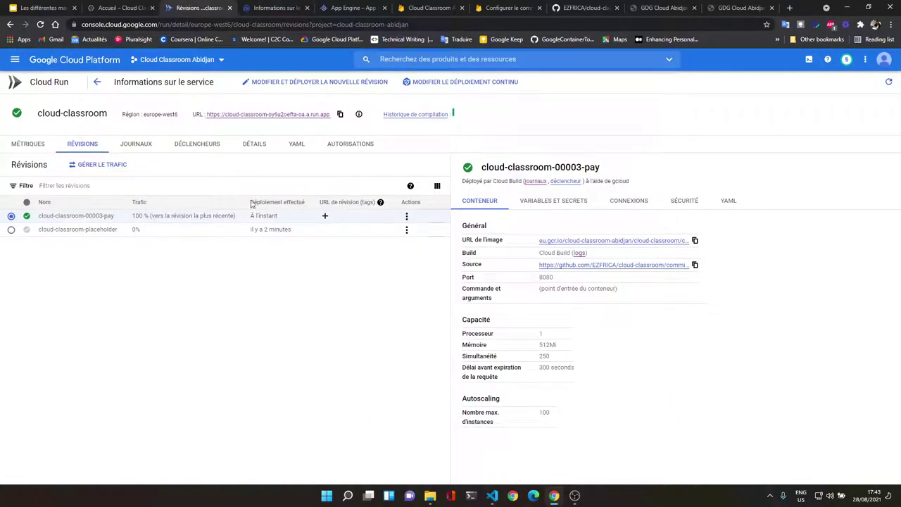
pyautogui.click(270, 115)
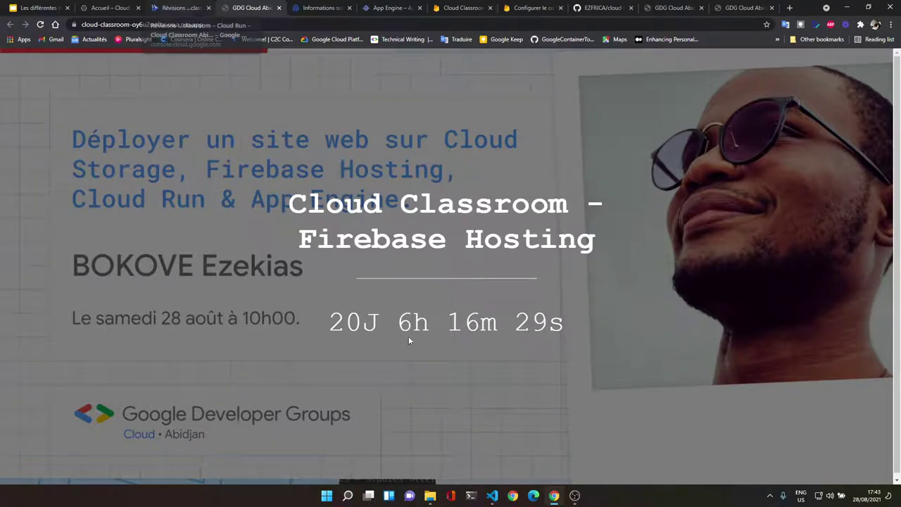
# Step: In index.html, paste 'Cloud Run' over 'Firebase Hosting' in the h1 heading
pyautogui.moveTo(492, 498)
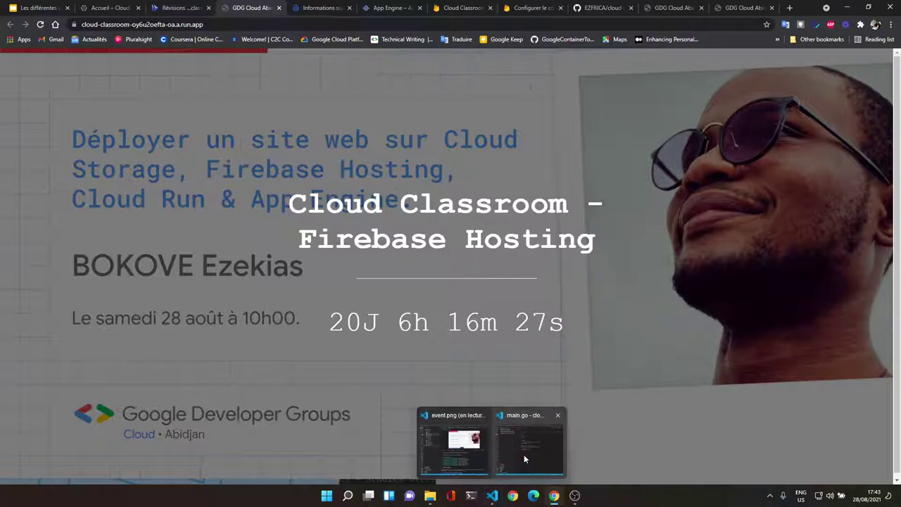
pyautogui.click(524, 454)
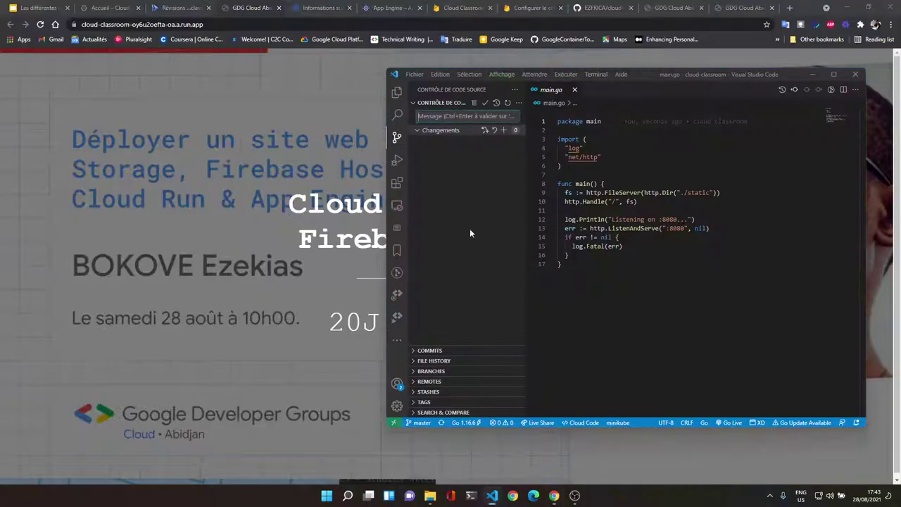
pyautogui.click(397, 92)
pyautogui.click(452, 134)
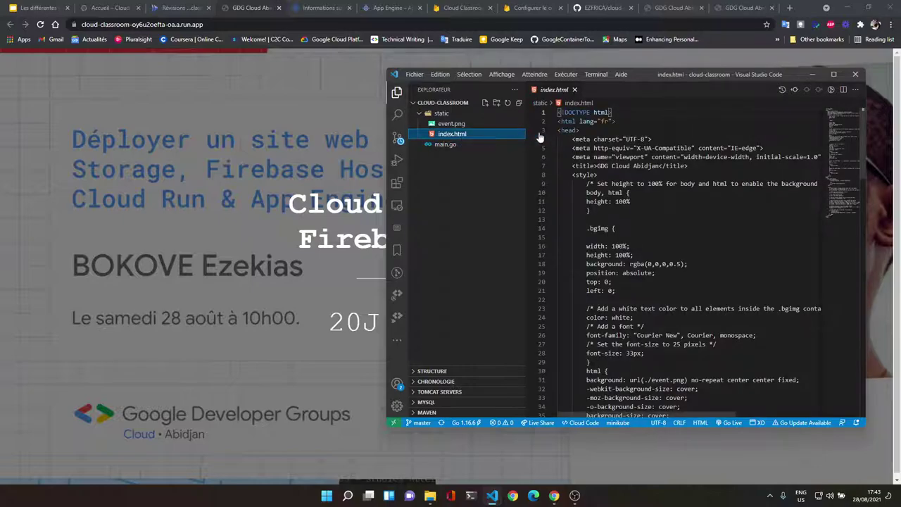
pyautogui.scroll(-5, 704, 246)
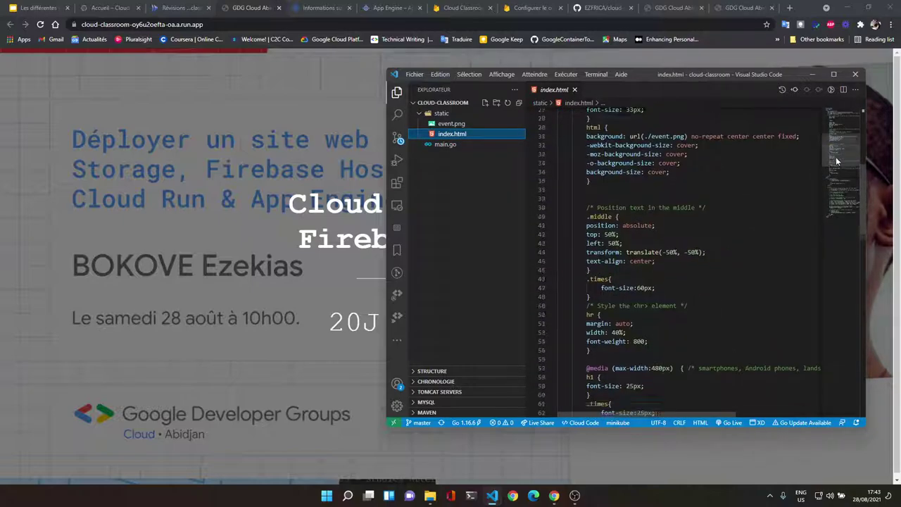
pyautogui.moveTo(836, 156); pyautogui.dragTo(831, 180)
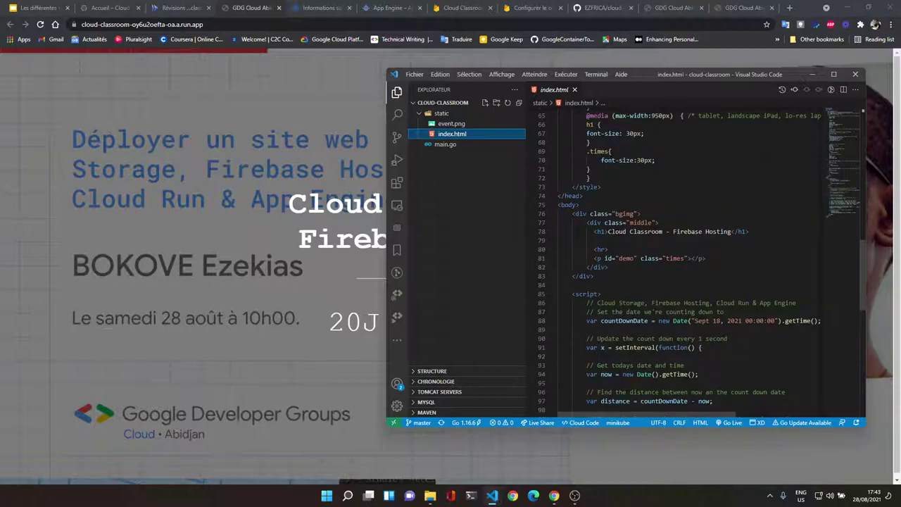
pyautogui.moveTo(749, 303); pyautogui.dragTo(717, 303)
pyautogui.hotkey('ctrl', 'c')
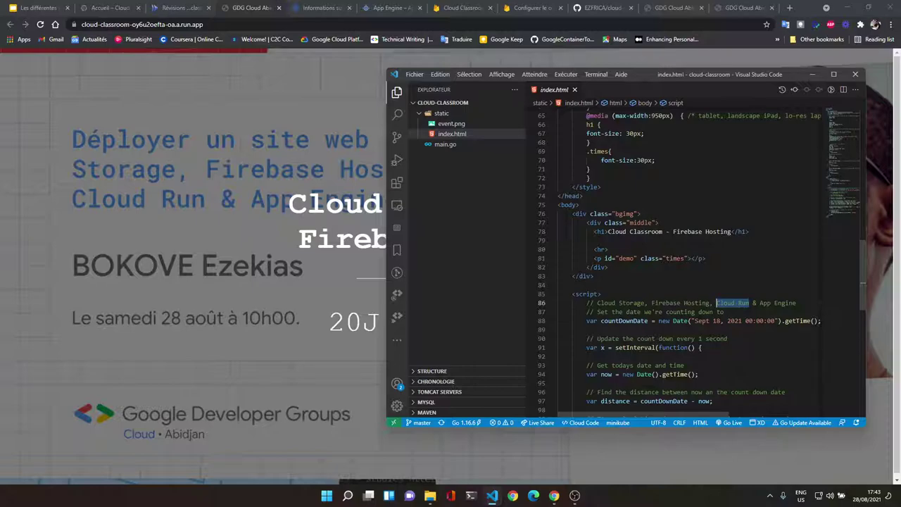
pyautogui.moveTo(732, 232); pyautogui.dragTo(674, 231)
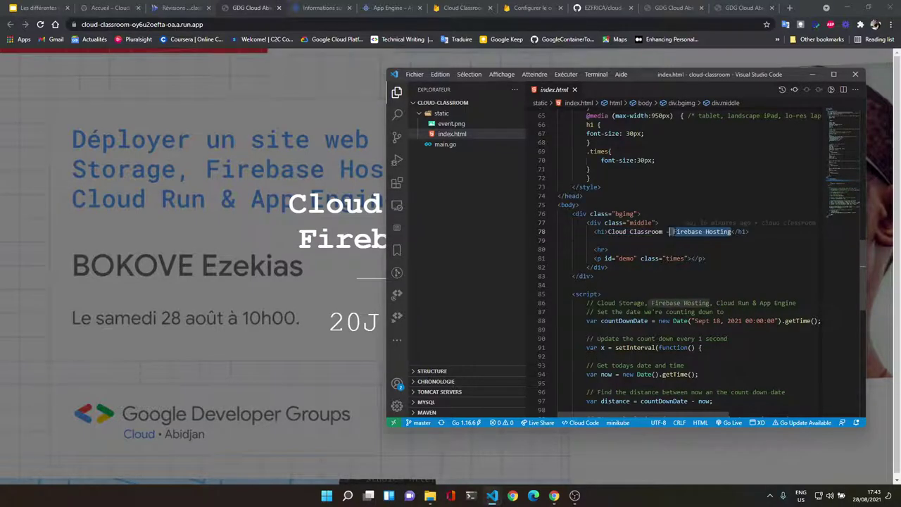
pyautogui.hotkey('ctrl', 'v')
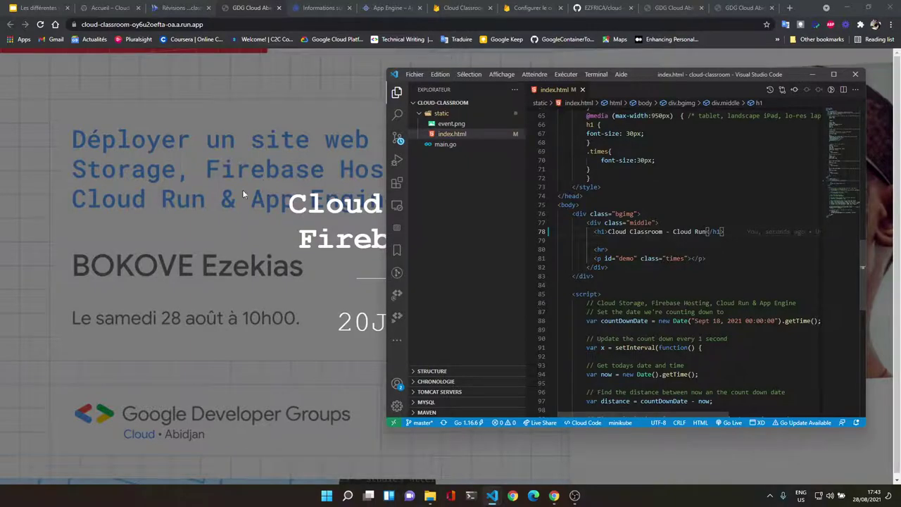
# Step: Commit the heading change with message 'update' and push it
pyautogui.click(396, 138)
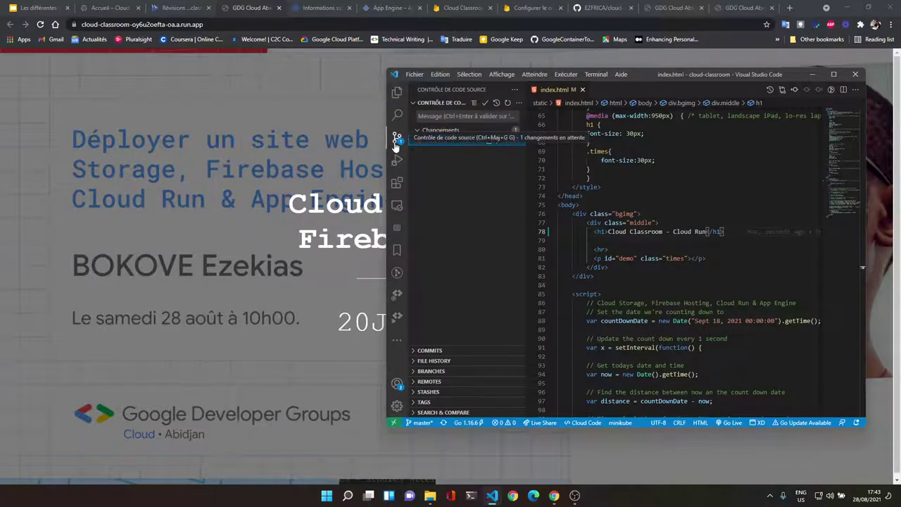
pyautogui.click(458, 117)
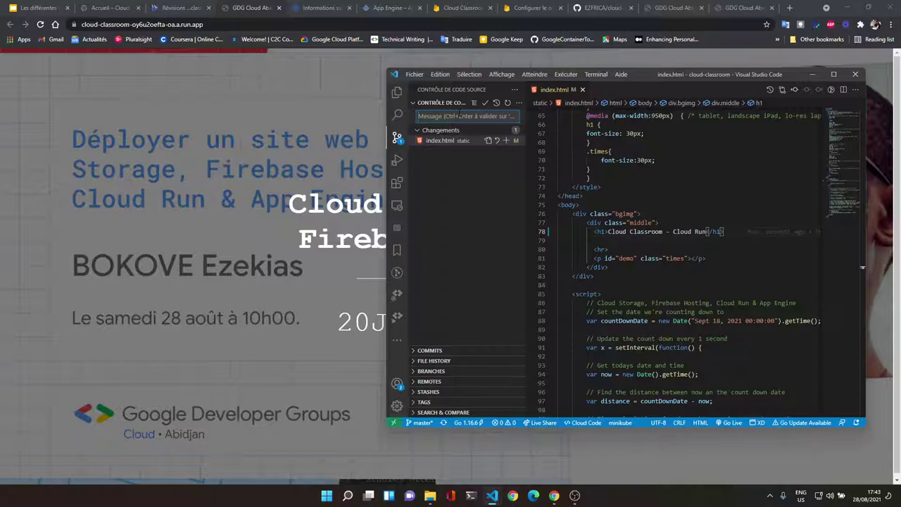
pyautogui.write('update')
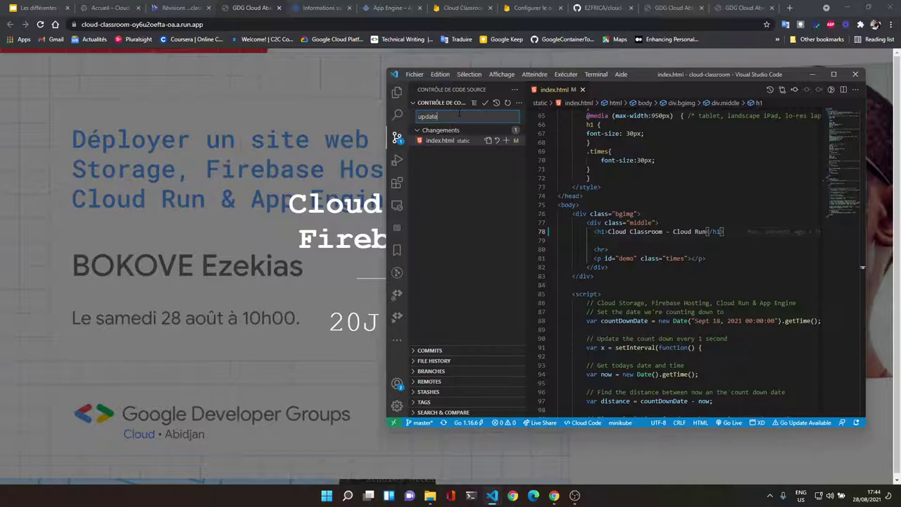
pyautogui.click(484, 103)
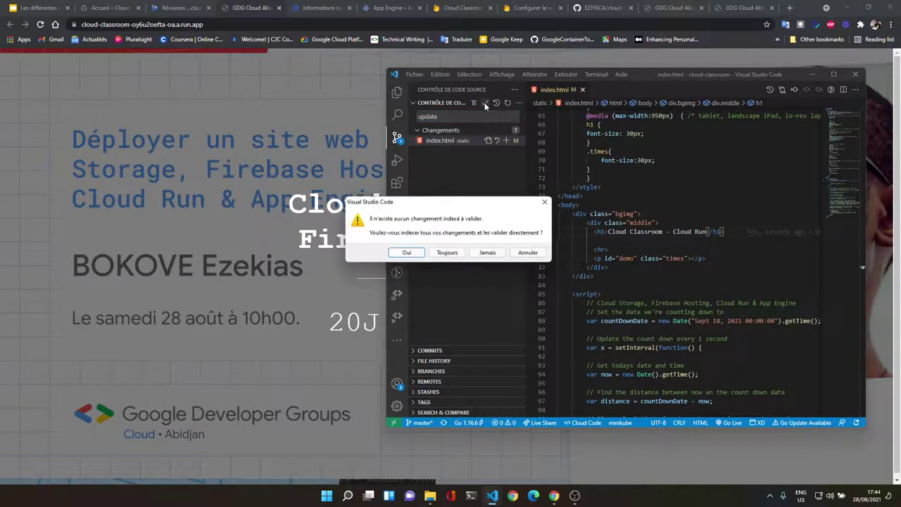
pyautogui.click(406, 253)
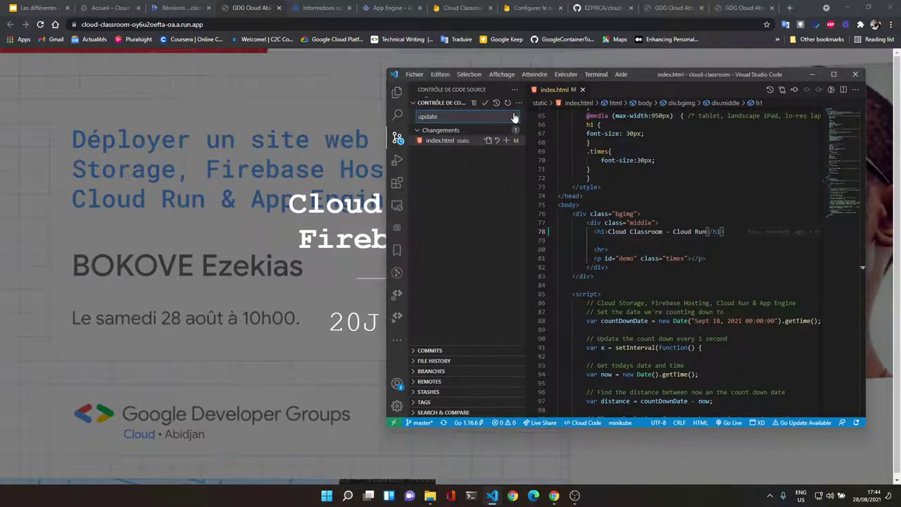
pyautogui.click(519, 105)
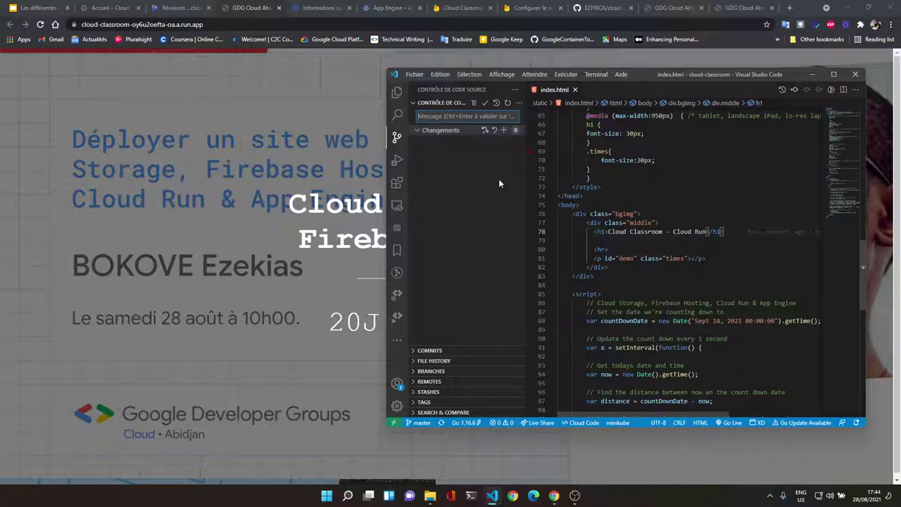
# Step: Reload the cloud-classroom GitHub repo and inspect the update commit's in-progress Cloud Build check
pyautogui.click(812, 73)
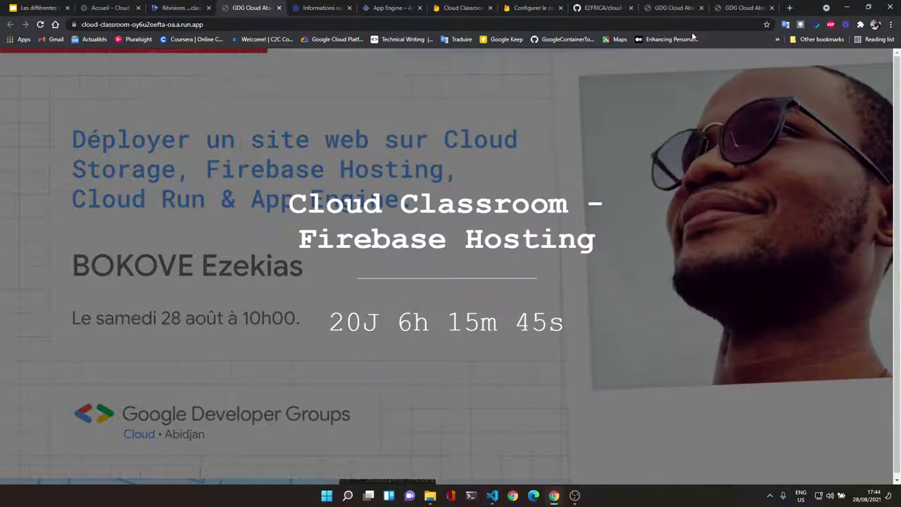
pyautogui.click(607, 5)
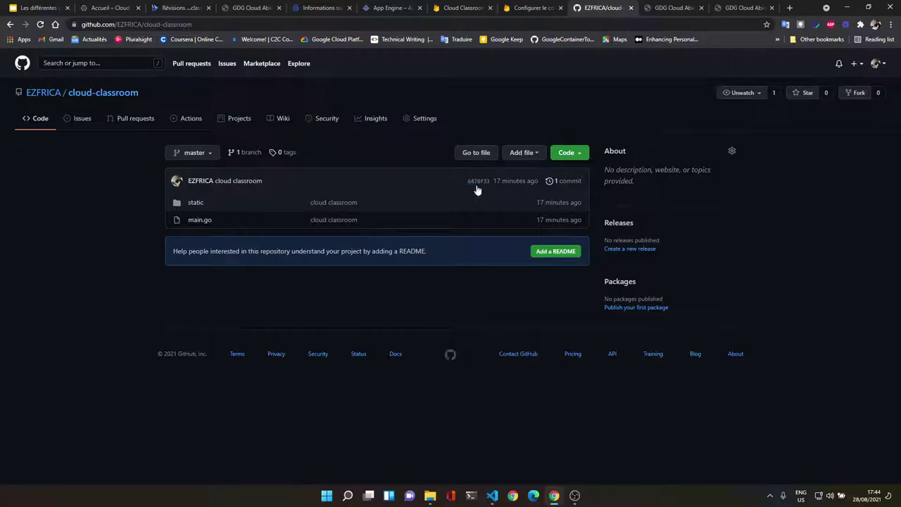
pyautogui.click(40, 24)
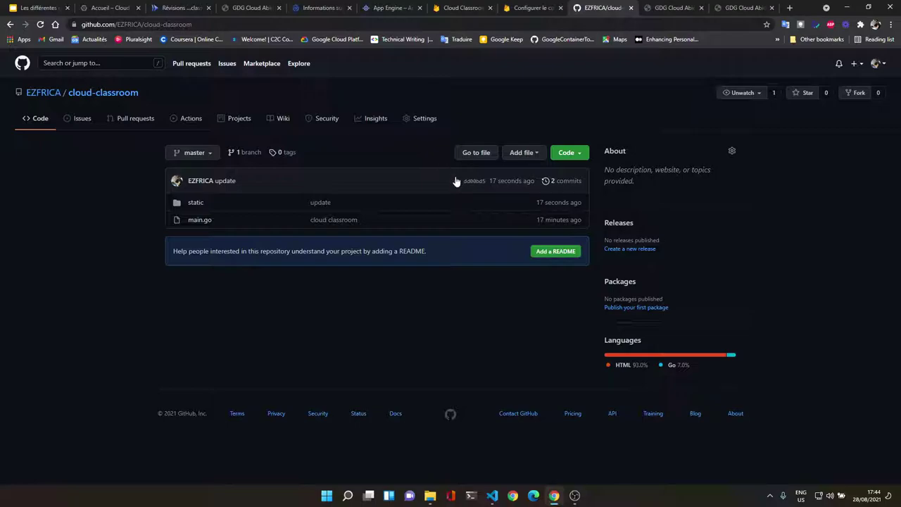
pyautogui.moveTo(456, 181)
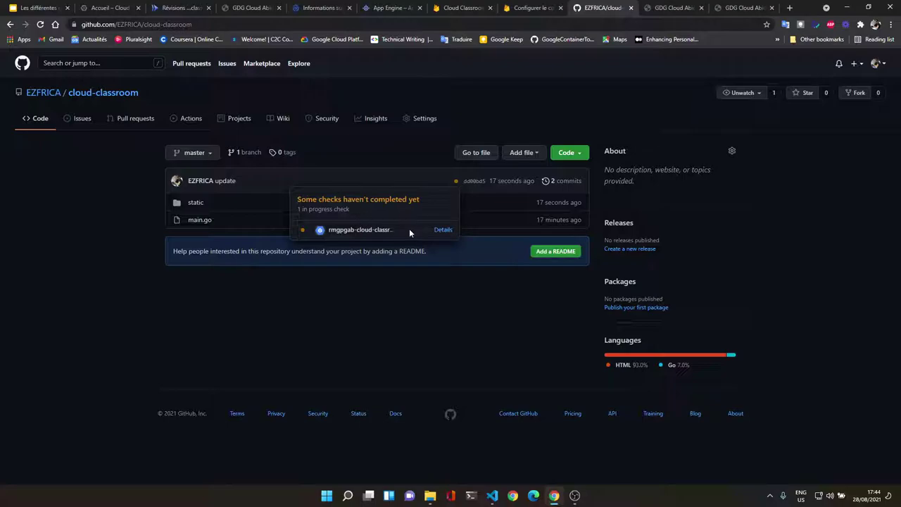
pyautogui.click(440, 230)
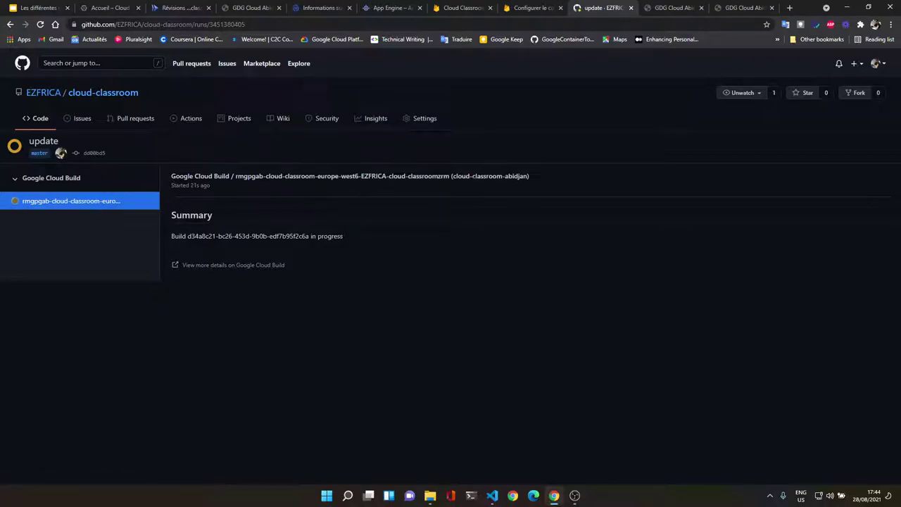
pyautogui.click(10, 24)
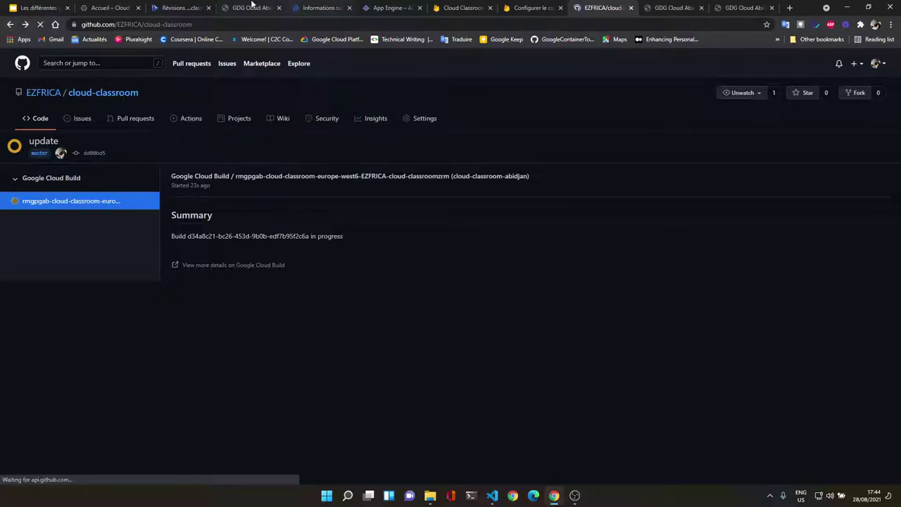
# Step: Review the successful build c5e25c38 in the Cloud Build history
pyautogui.click(325, 7)
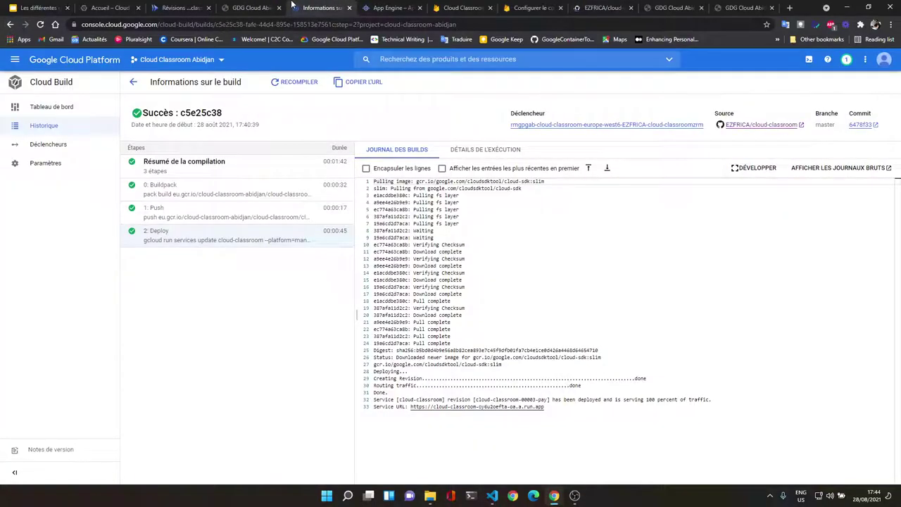
pyautogui.click(67, 131)
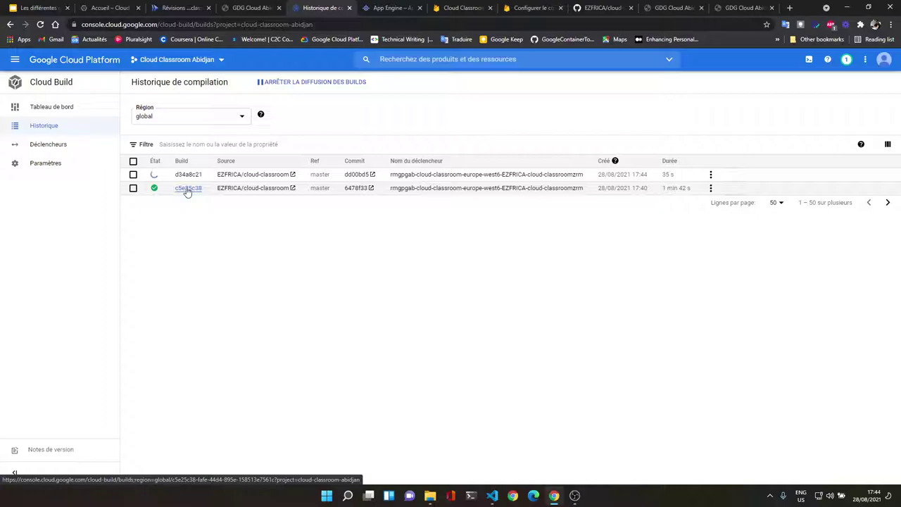
pyautogui.click(187, 189)
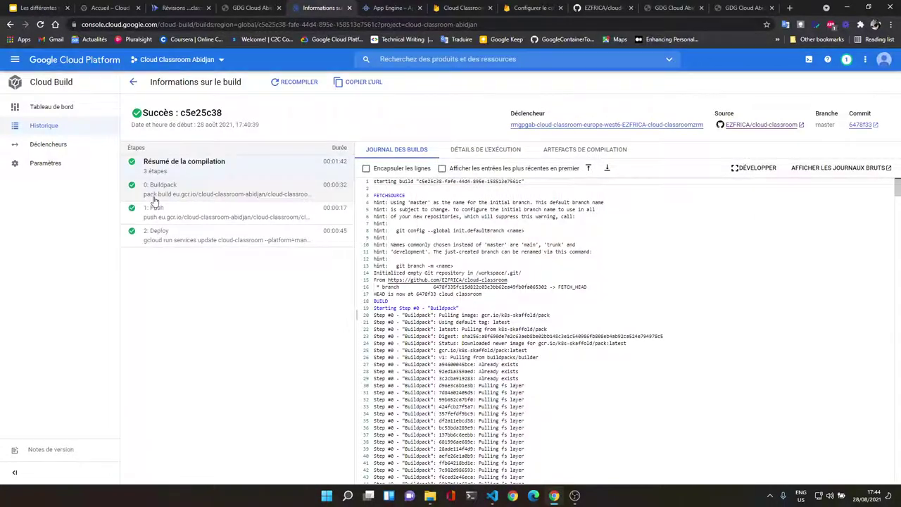
pyautogui.click(10, 25)
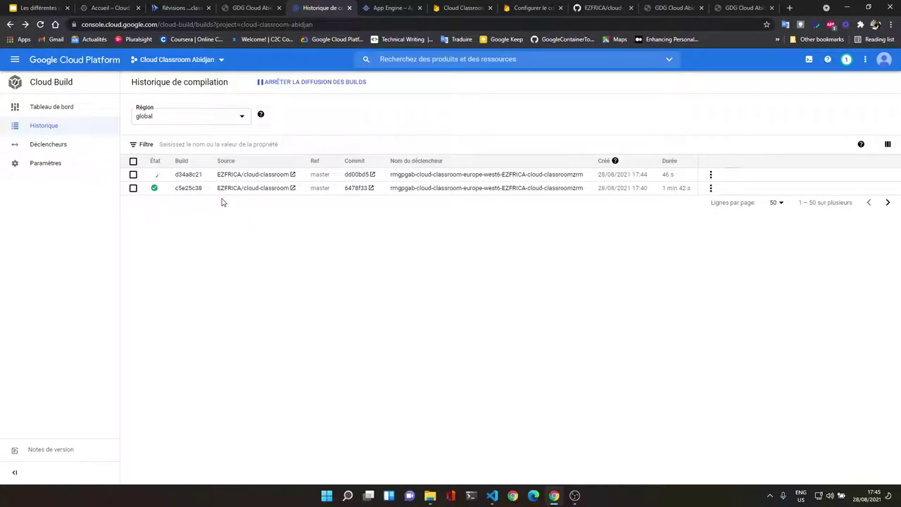
# Step: Follow running build d34a8c21's Deploy step log, then return to the deployed site
pyautogui.click(188, 174)
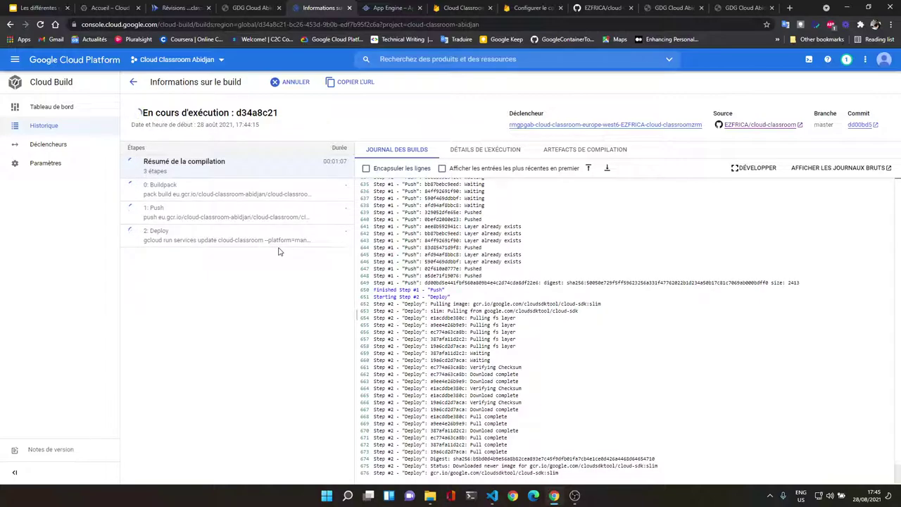
pyautogui.click(226, 232)
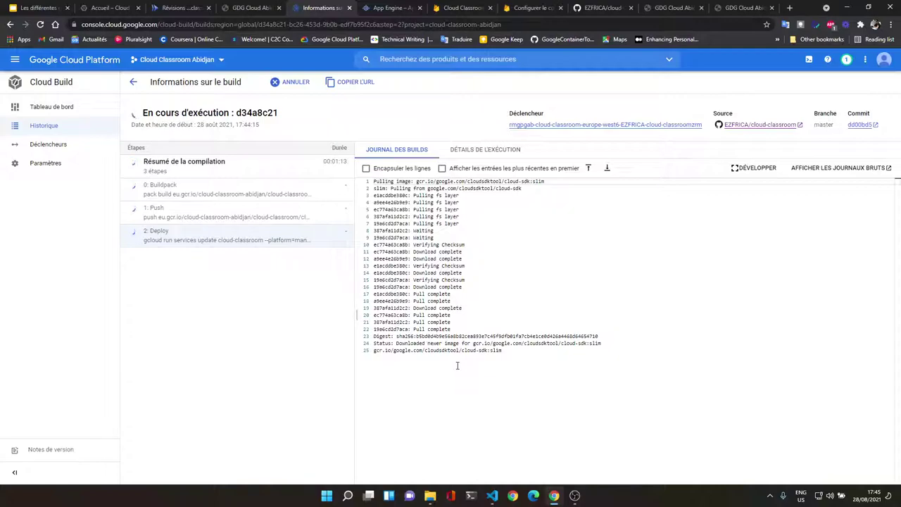
pyautogui.click(248, 8)
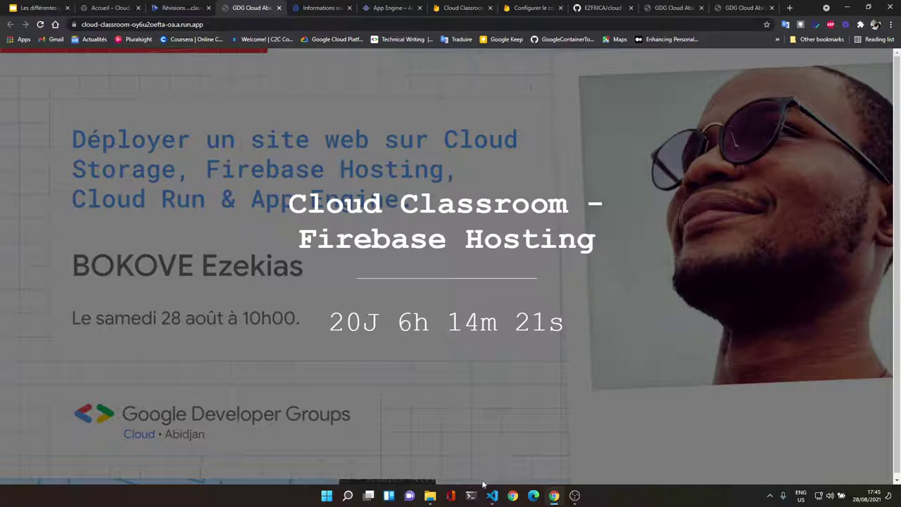
# Step: Confirm index.html's 'Cloud Classroom - Cloud Run' heading, then return to the Cloud Run revisions
pyautogui.moveTo(492, 496)
pyautogui.click(529, 440)
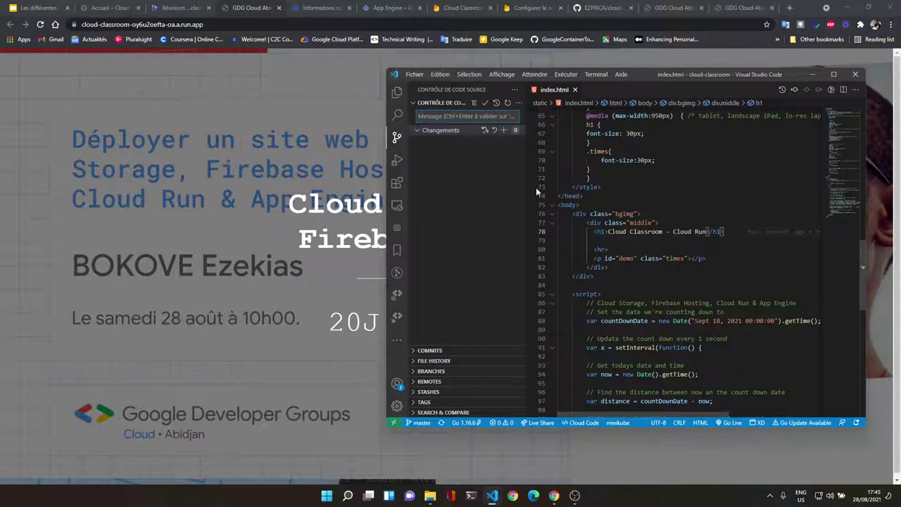
pyautogui.click(169, 8)
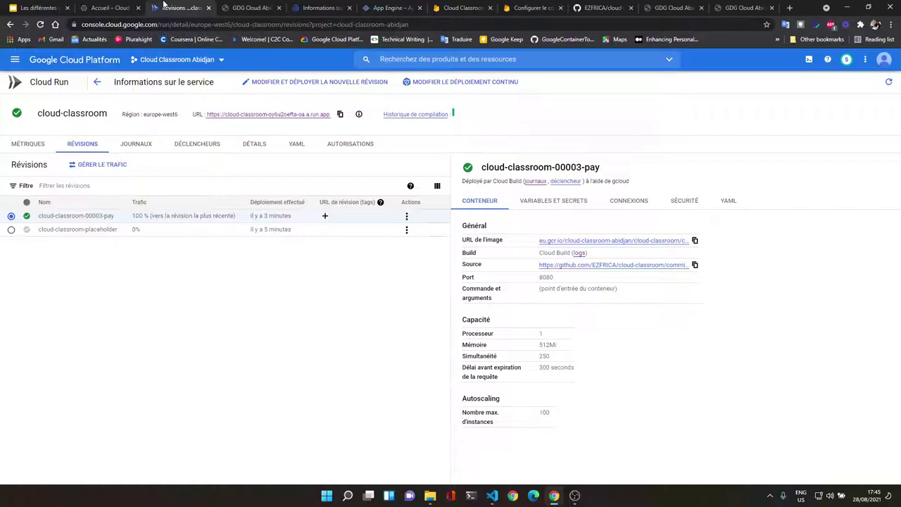
# Step: Refresh until revision cloud-classroom-00004-dit serves 100% traffic, then open the service URL
pyautogui.click(42, 24)
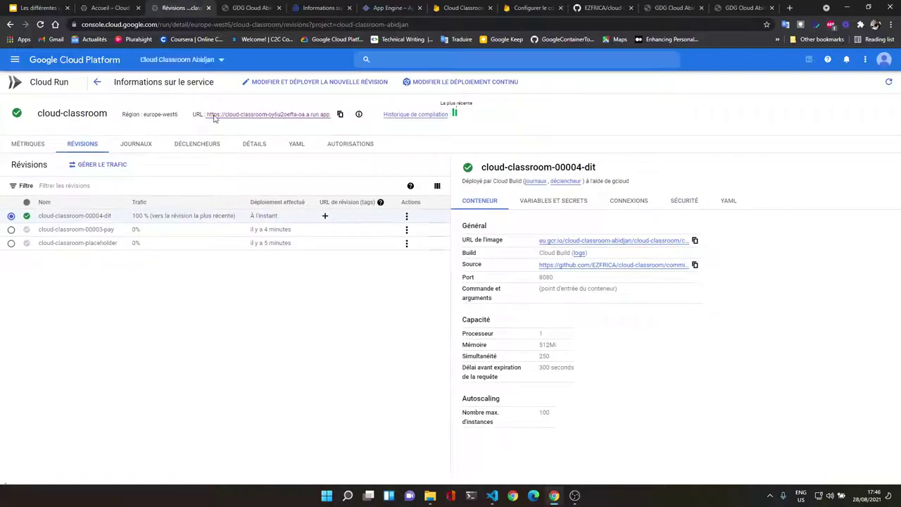
pyautogui.click(241, 114)
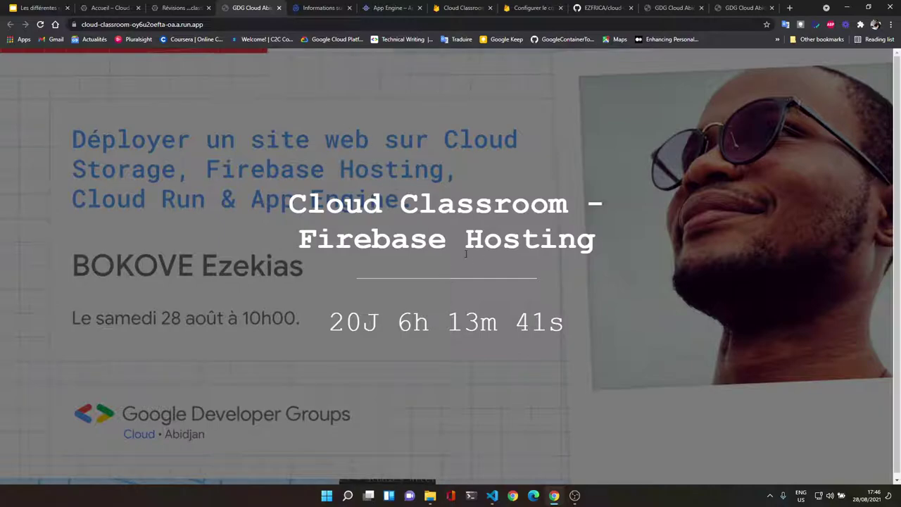
# Step: Remove the Cloud Run site's cookies via the lock icon and reload the page
pyautogui.click(41, 25)
pyautogui.click(75, 25)
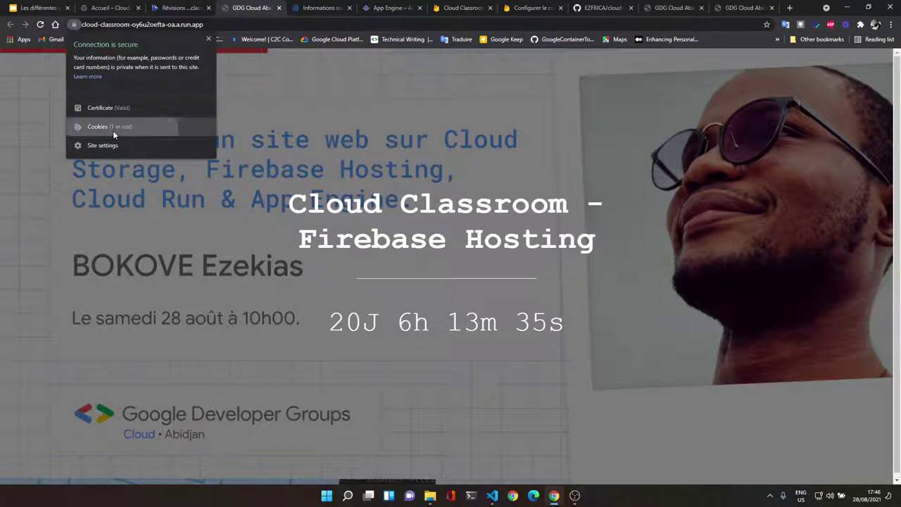
pyautogui.click(113, 131)
pyautogui.click(412, 98)
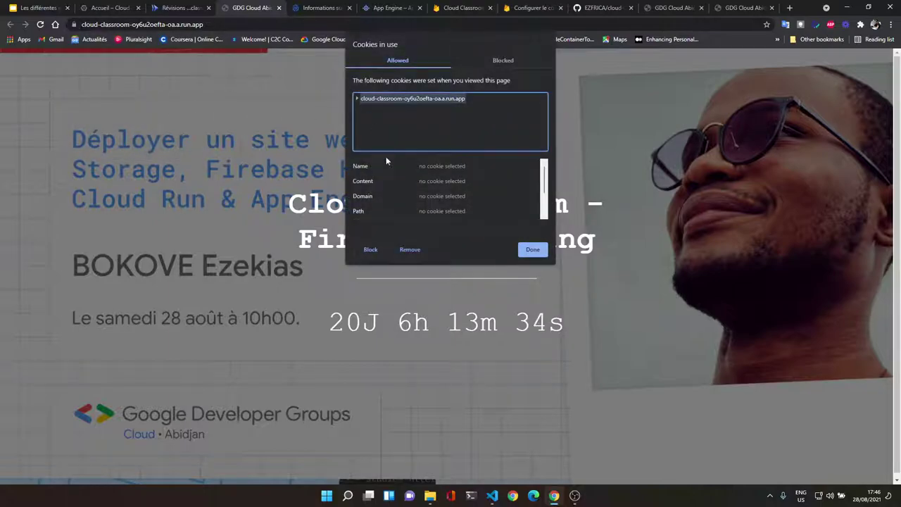
pyautogui.click(410, 249)
pyautogui.click(532, 250)
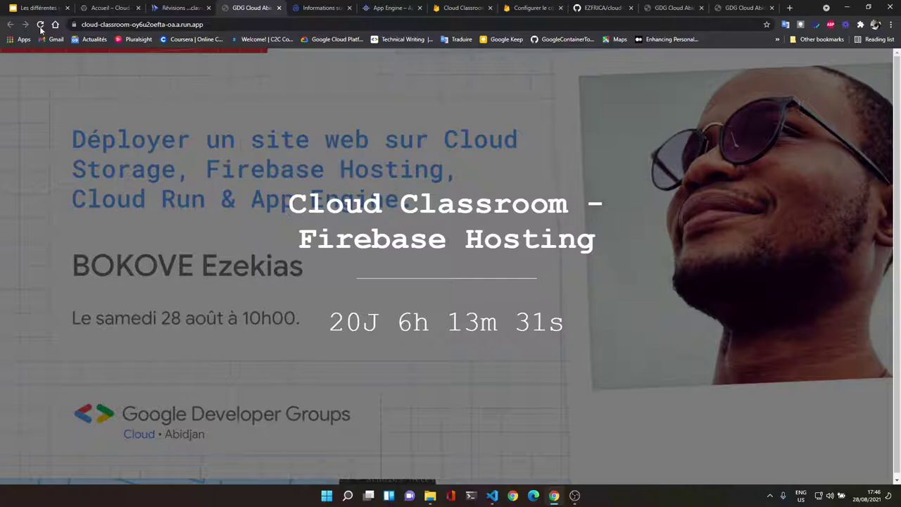
pyautogui.click(41, 25)
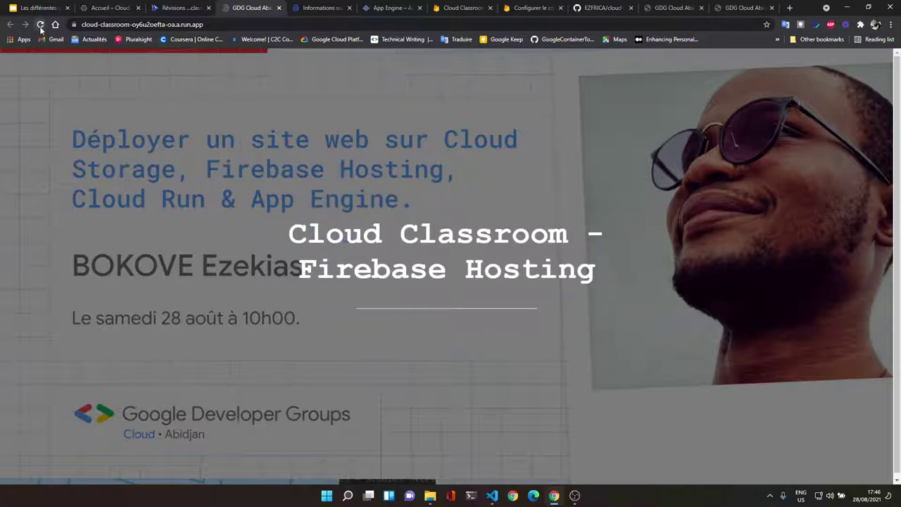
# Step: Clear all of the site's stored data from Chrome DevTools
pyautogui.click(162, 5)
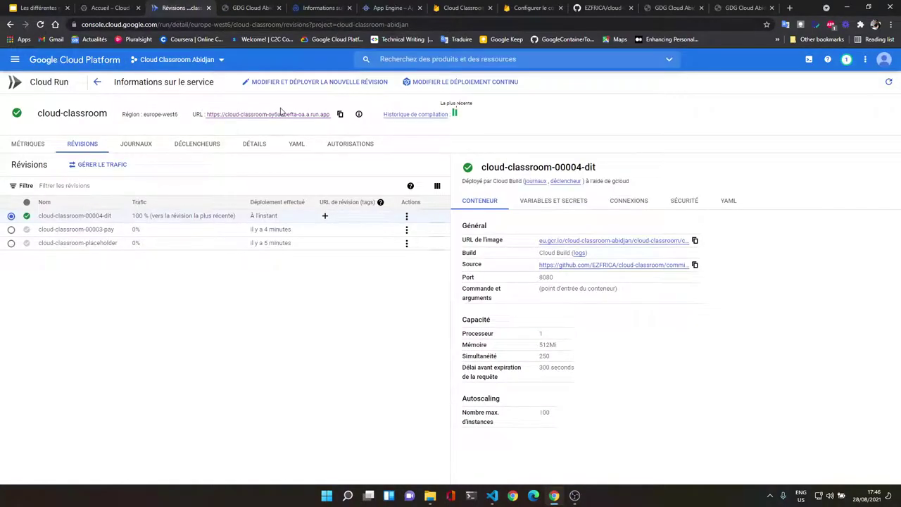
pyautogui.click(250, 7)
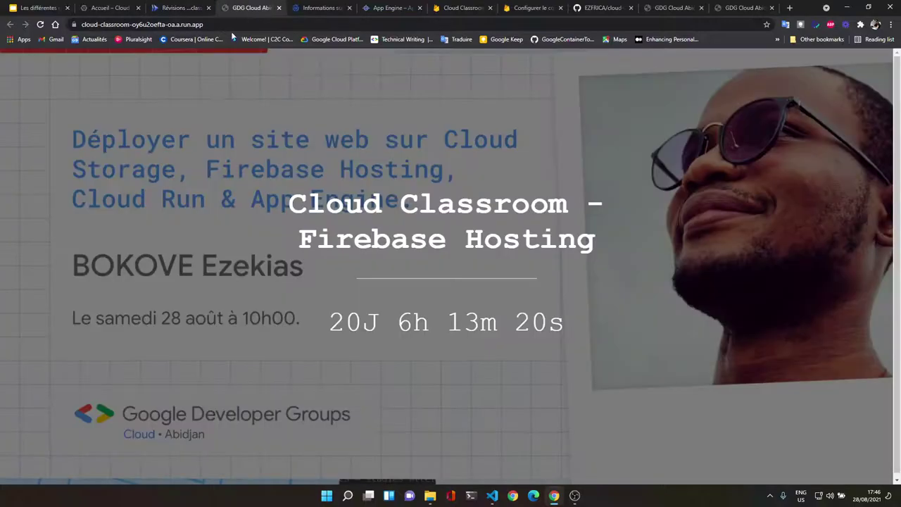
pyautogui.click(891, 24)
pyautogui.moveTo(812, 155)
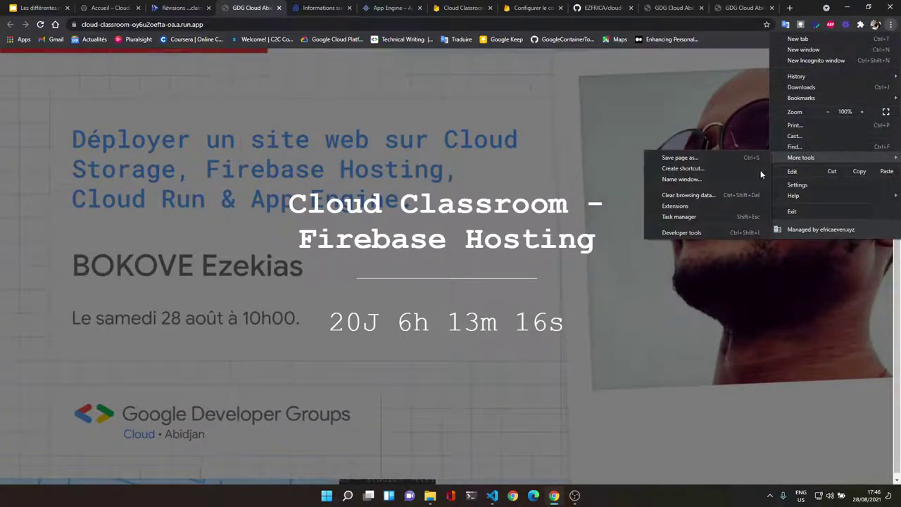
pyautogui.click(684, 230)
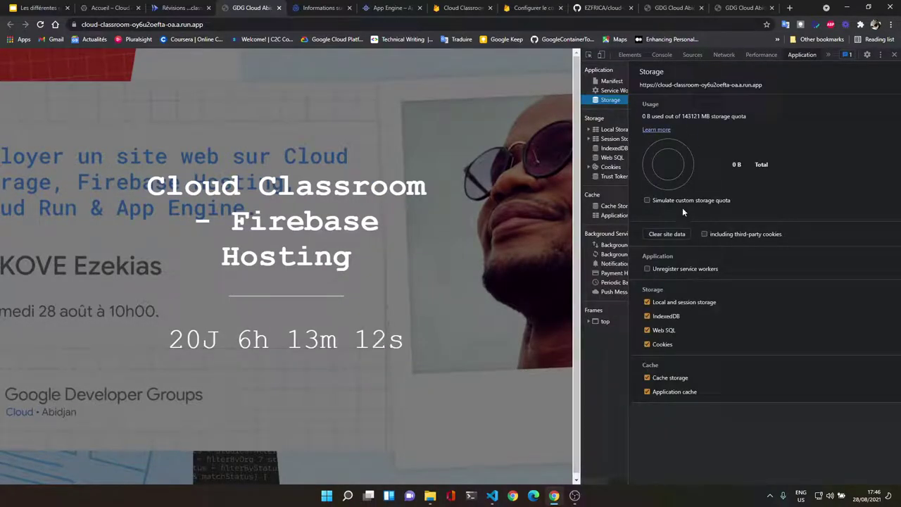
pyautogui.click(661, 235)
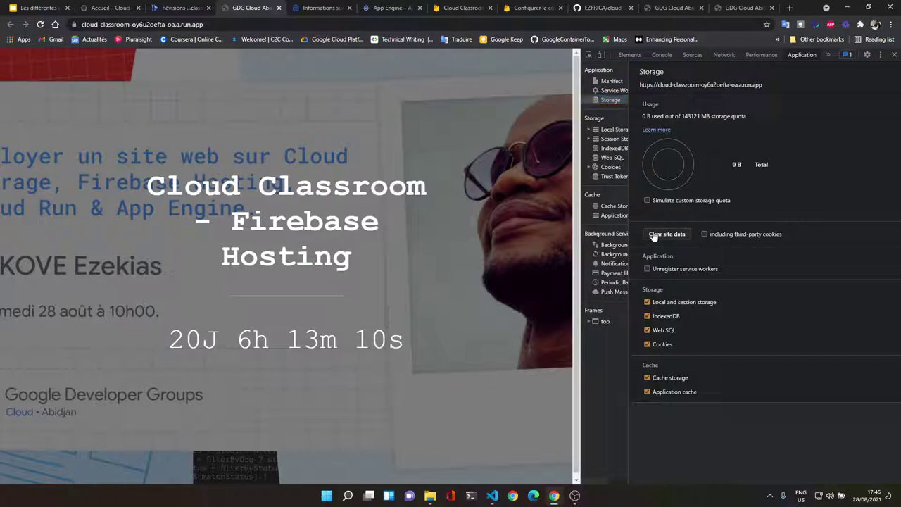
pyautogui.click(894, 54)
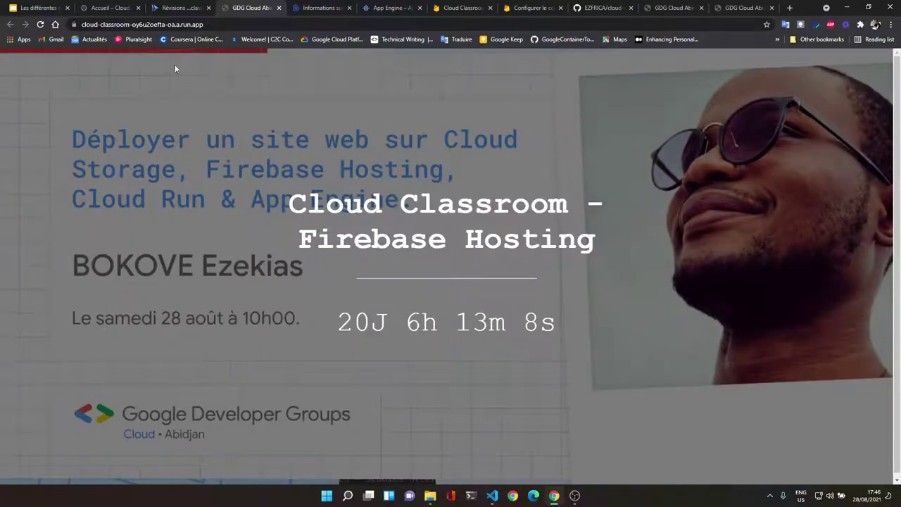
# Step: Remove the site's remaining stored data from the cookies list and reload it
pyautogui.click(73, 24)
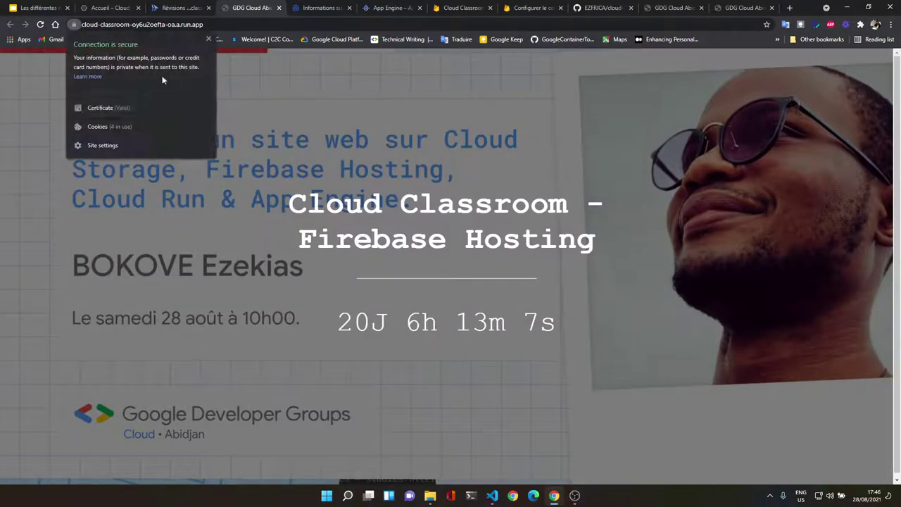
pyautogui.click(161, 119)
pyautogui.click(357, 100)
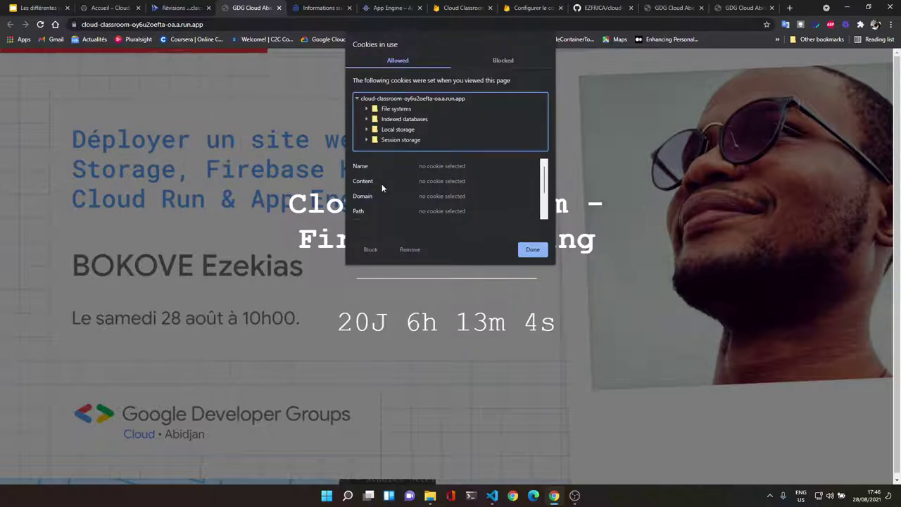
pyautogui.click(396, 100)
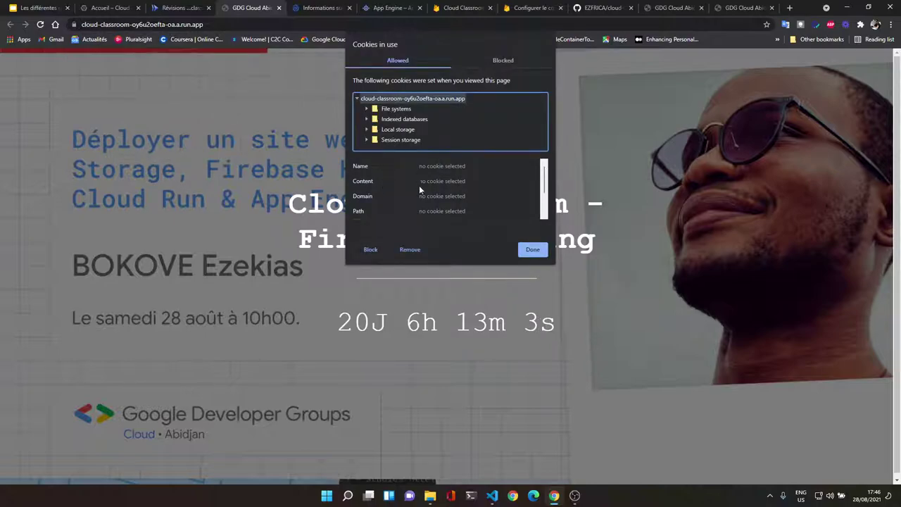
pyautogui.click(404, 249)
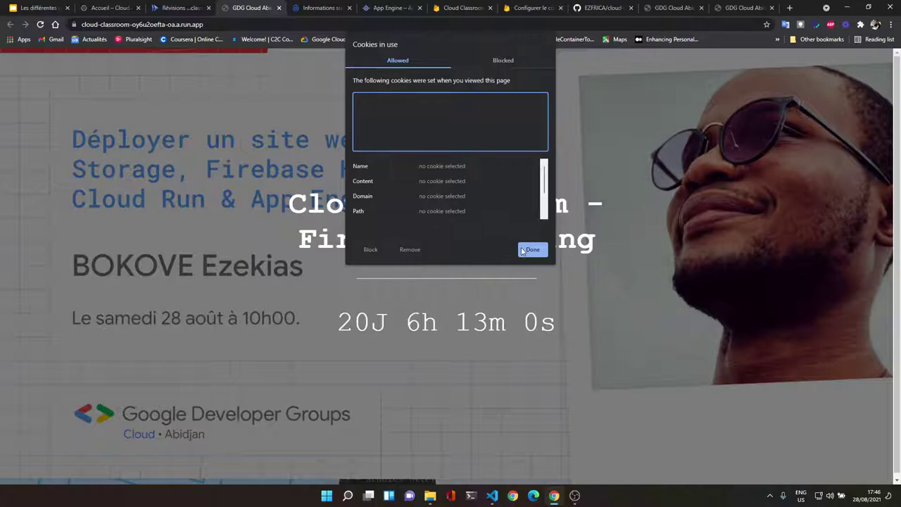
pyautogui.click(524, 250)
pyautogui.click(40, 24)
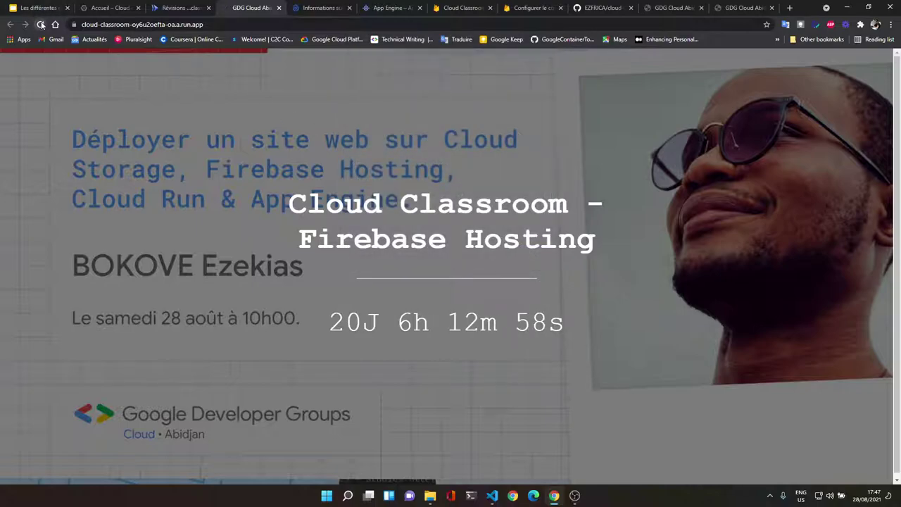
# Step: Reopen the service URL from Cloud Run and copy its address for another browser
pyautogui.click(158, 6)
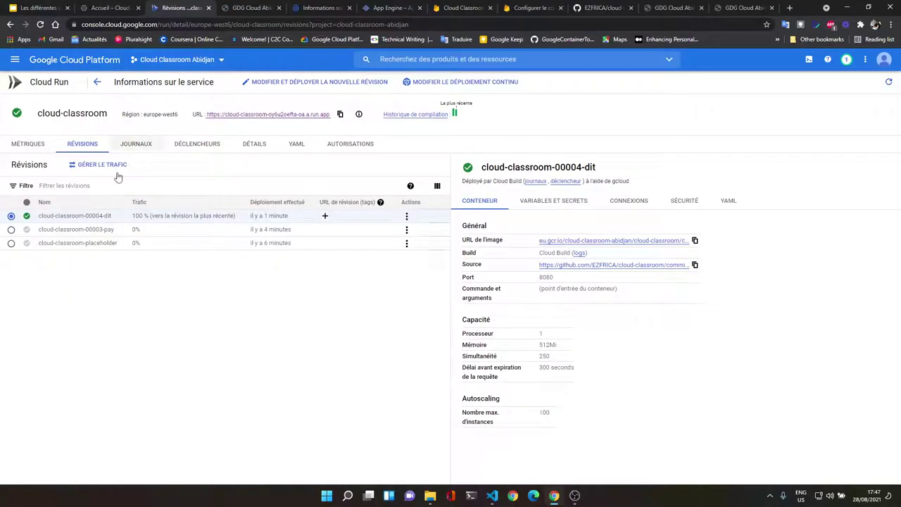
pyautogui.click(256, 118)
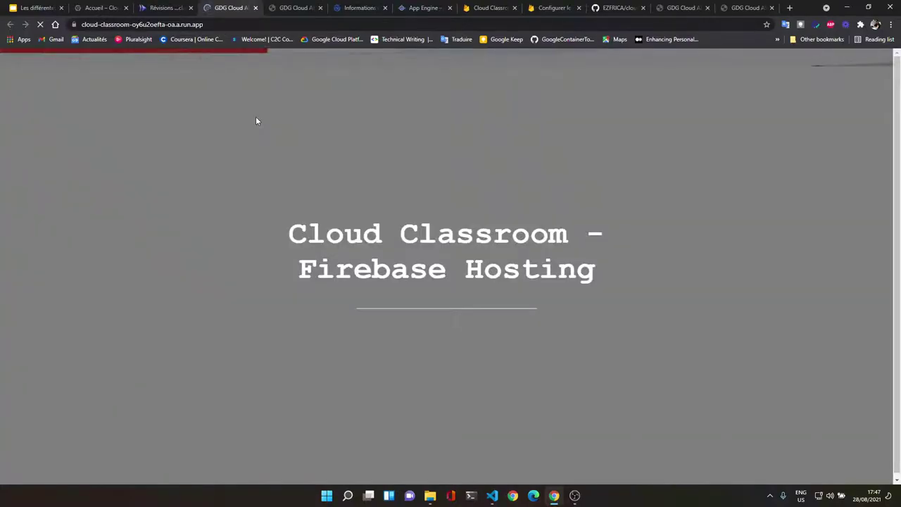
pyautogui.hotkey('ctrl', 'l')
pyautogui.hotkey('ctrl', 'c')
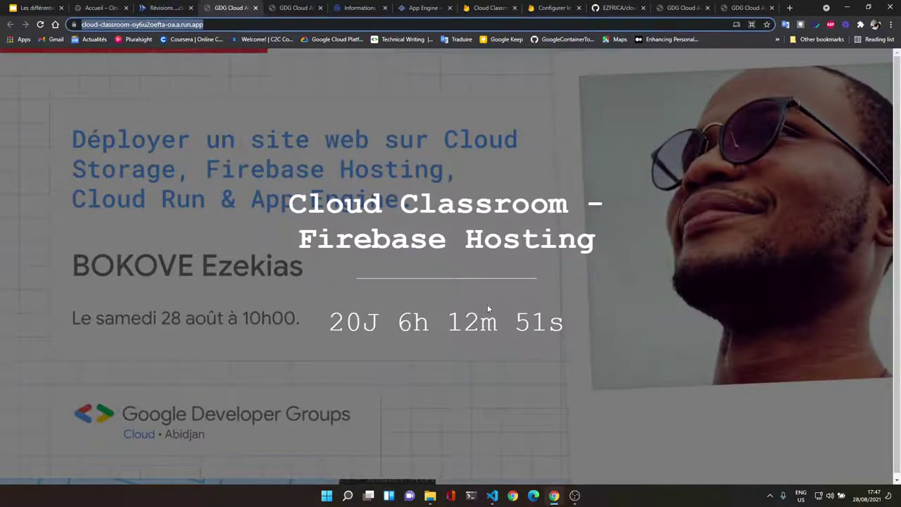
pyautogui.click(554, 496)
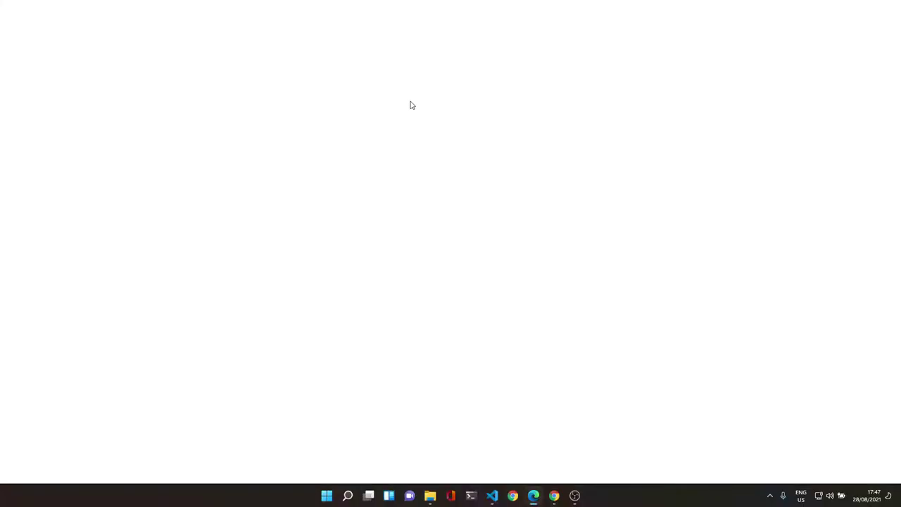
# Step: Paste the copied Cloud Run URL into Edge and load the updated countdown page
pyautogui.hotkey('ctrl', 'v')
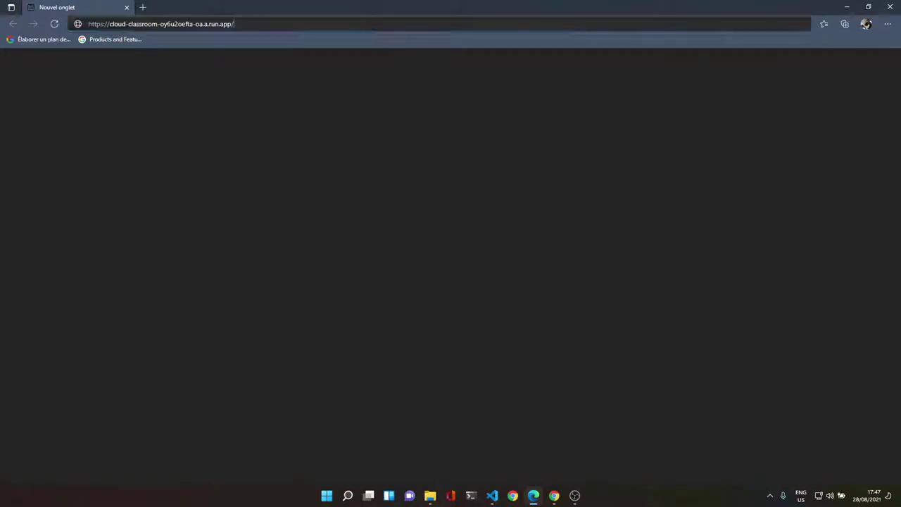
pyautogui.press('Return')
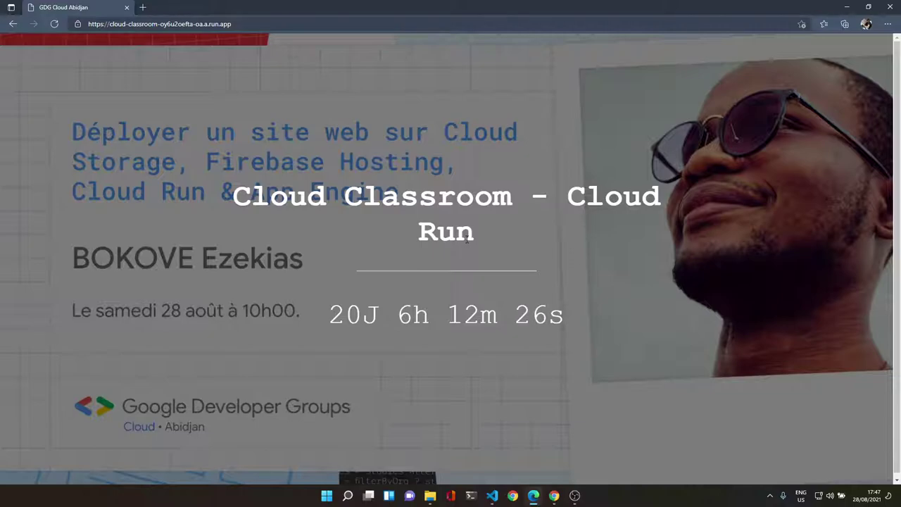
# Step: Reload the Cloud Run site in Chrome and remove its stored cookies
pyautogui.click(847, 8)
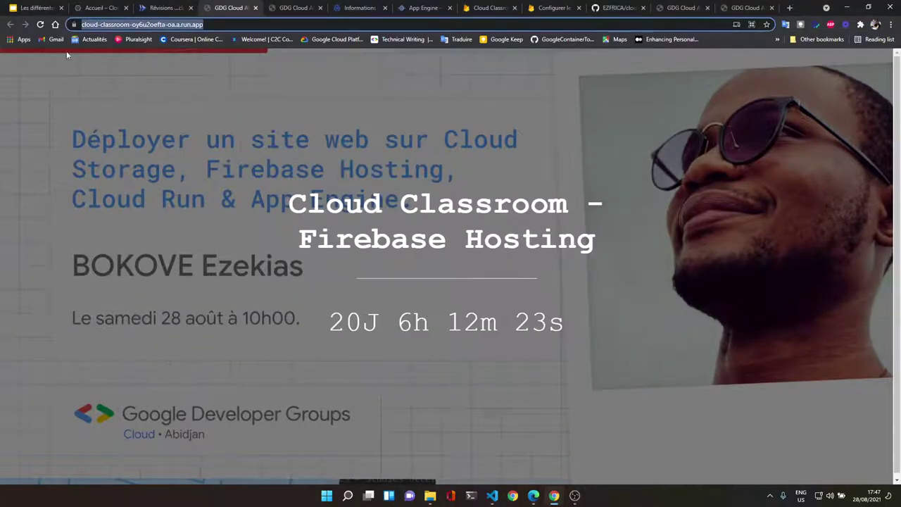
pyautogui.click(40, 30)
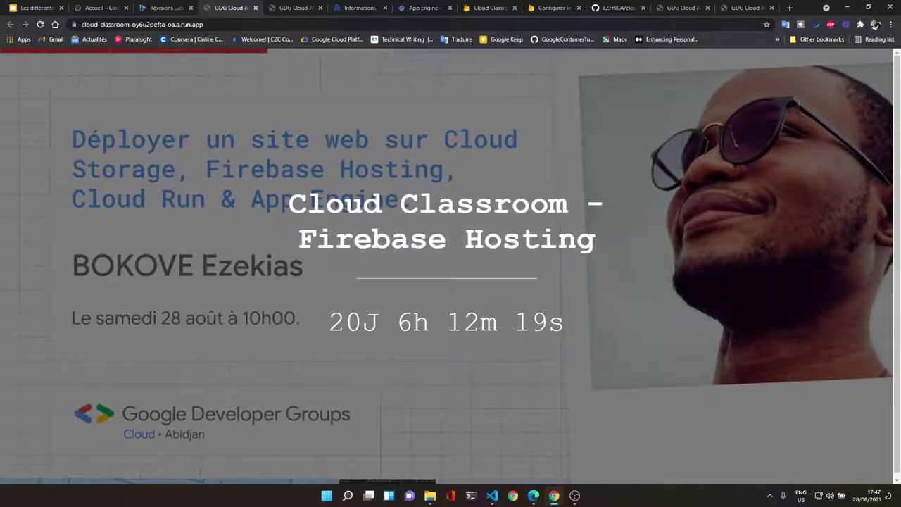
pyautogui.click(74, 25)
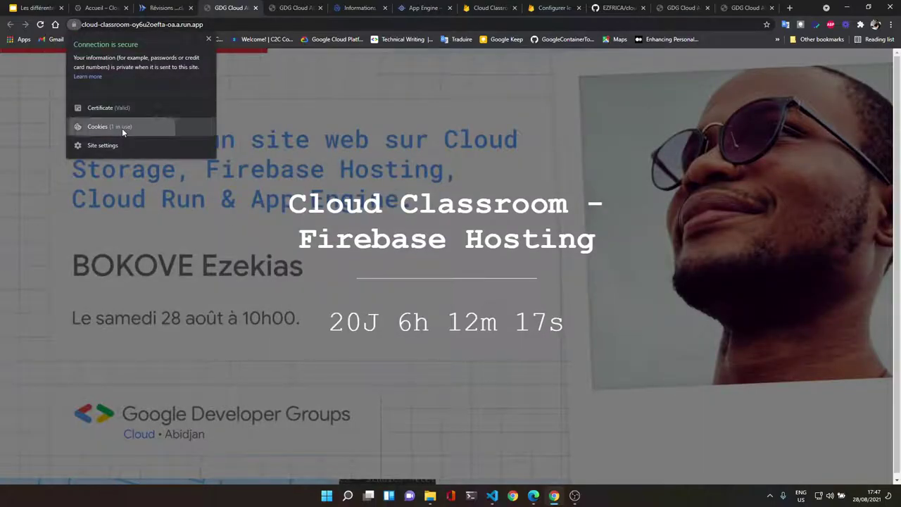
pyautogui.click(122, 129)
pyautogui.click(394, 98)
pyautogui.click(410, 249)
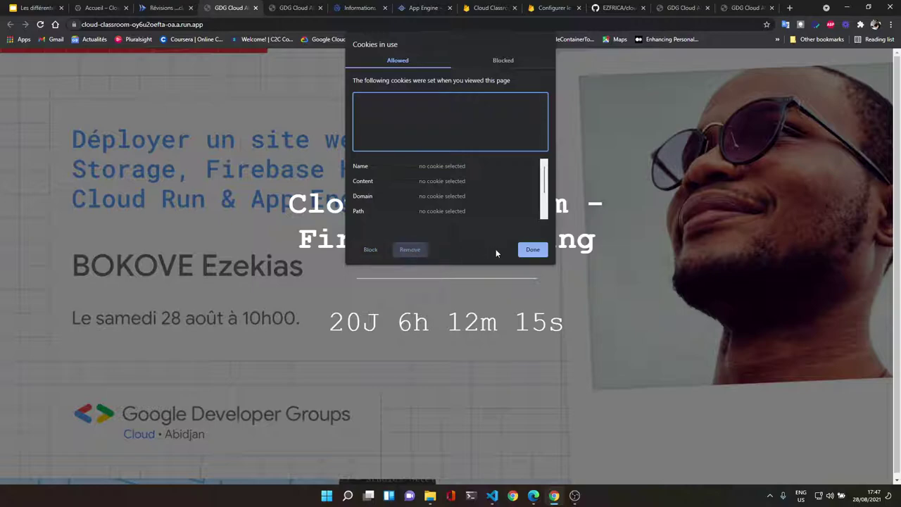
pyautogui.click(533, 250)
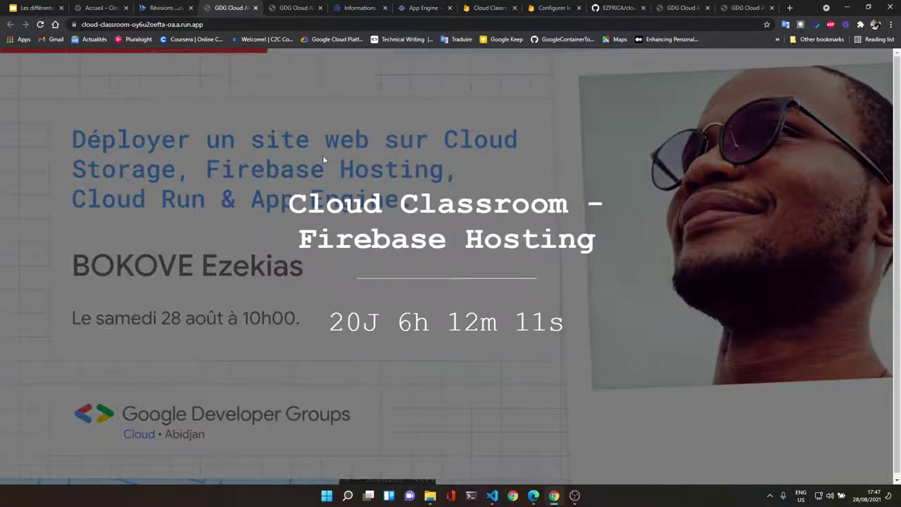
# Step: Copy the Cloud Run site address from Edge and load it in Chrome
pyautogui.click(533, 495)
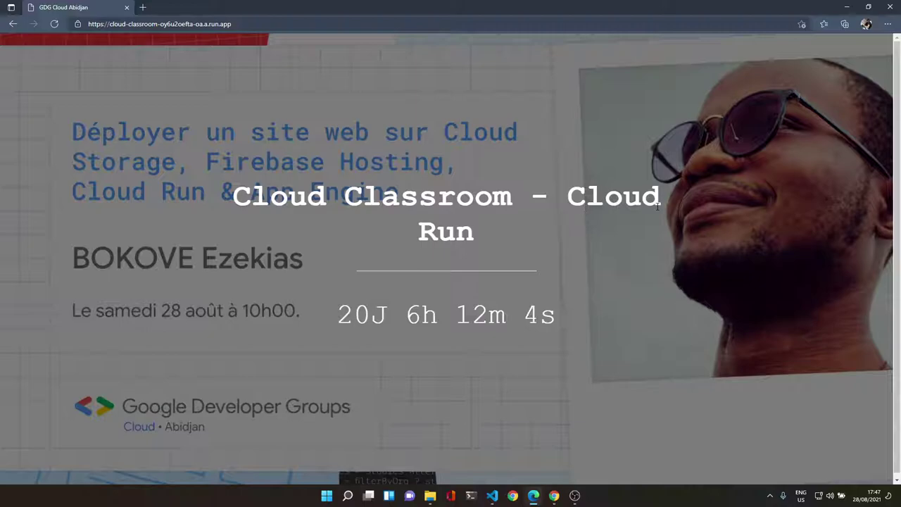
pyautogui.click(328, 23)
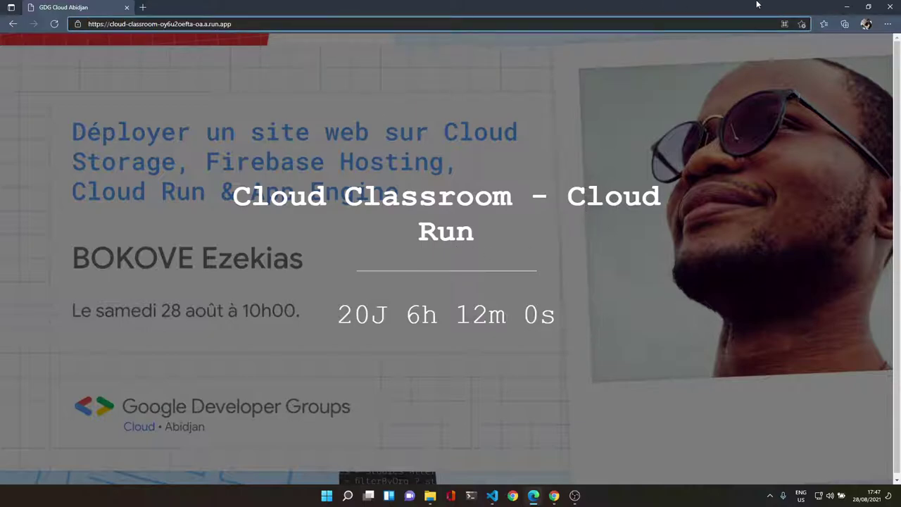
pyautogui.hotkey('ctrl', 'c')
pyautogui.click(847, 7)
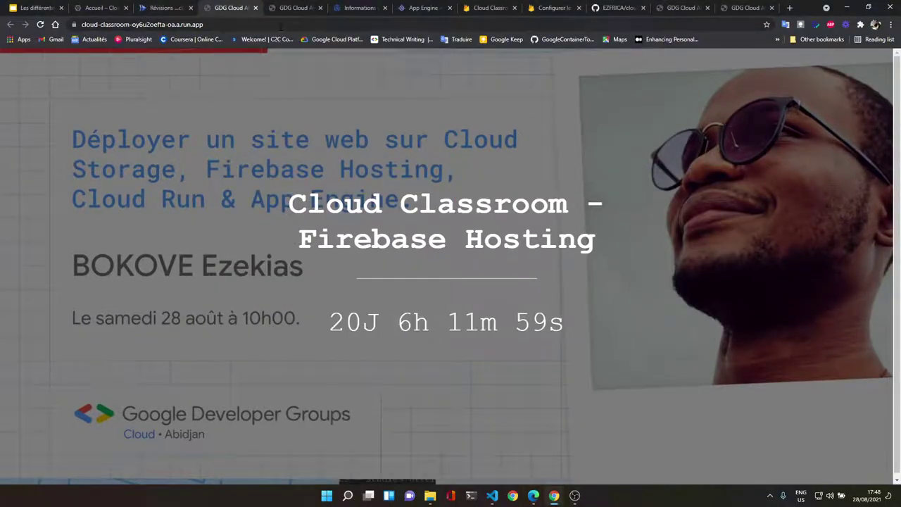
pyautogui.click(309, 24)
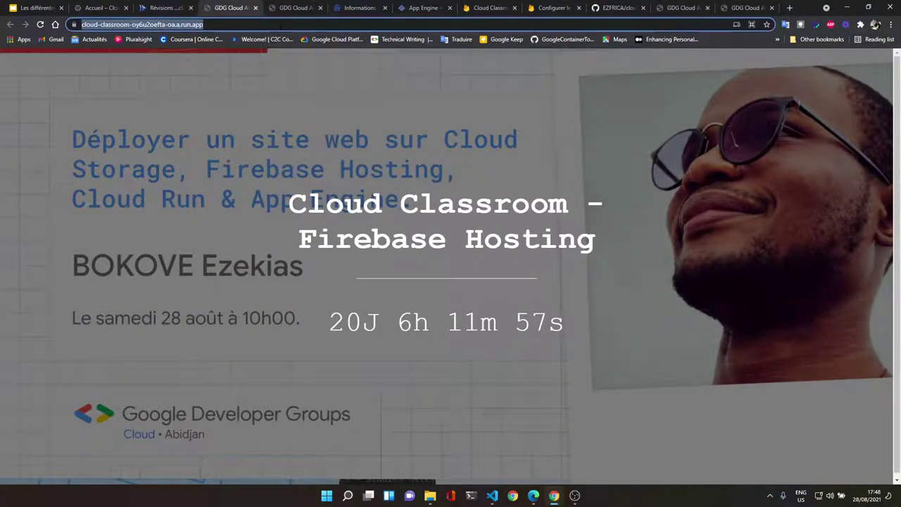
pyautogui.hotkey('ctrl', 'v')
pyautogui.press('Return')
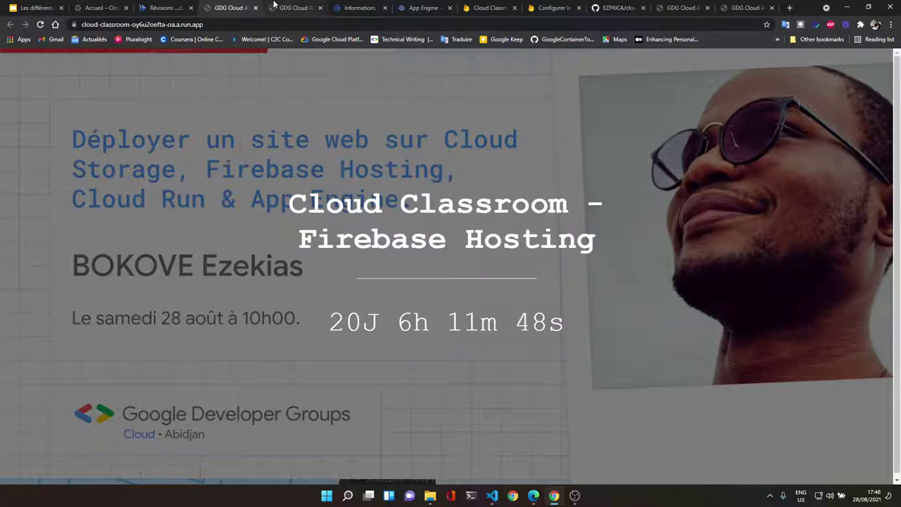
# Step: Close the duplicate GDG Cloud tabs and move on to the App Engine page
pyautogui.click(275, 6)
pyautogui.click(249, 8)
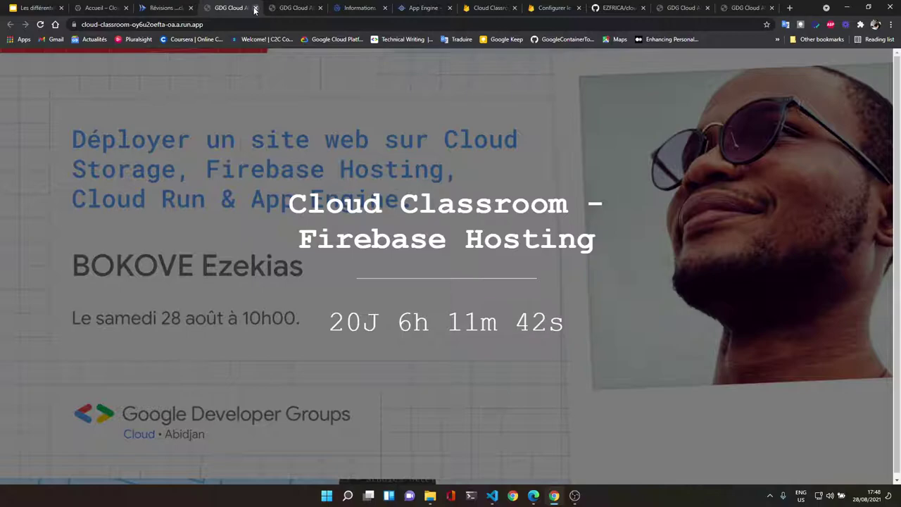
pyautogui.click(255, 9)
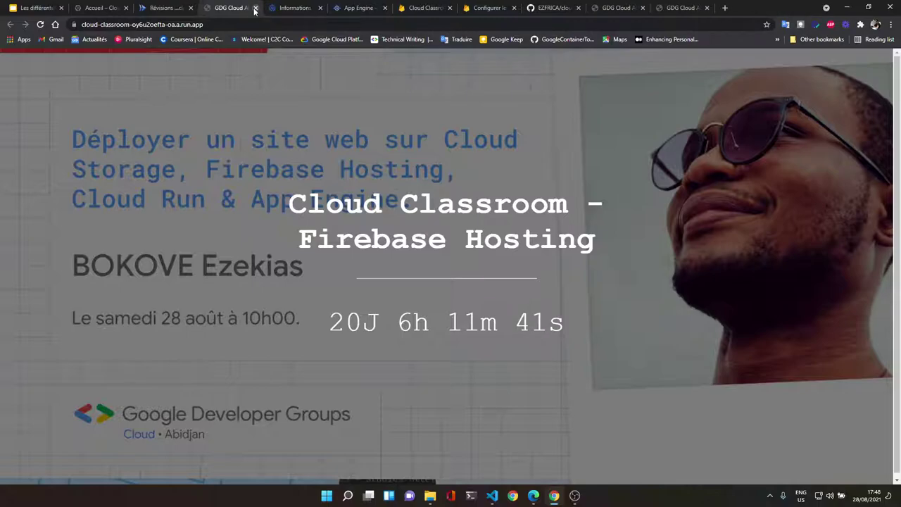
pyautogui.click(255, 9)
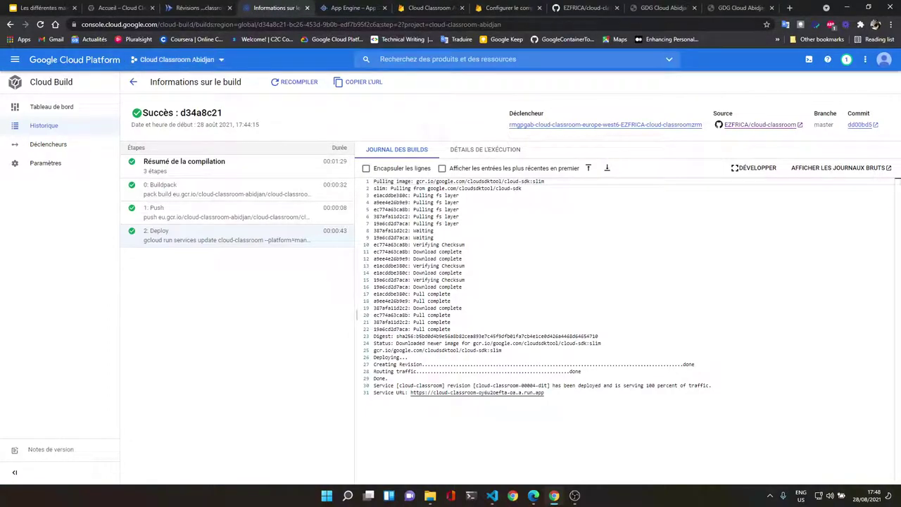
pyautogui.click(193, 8)
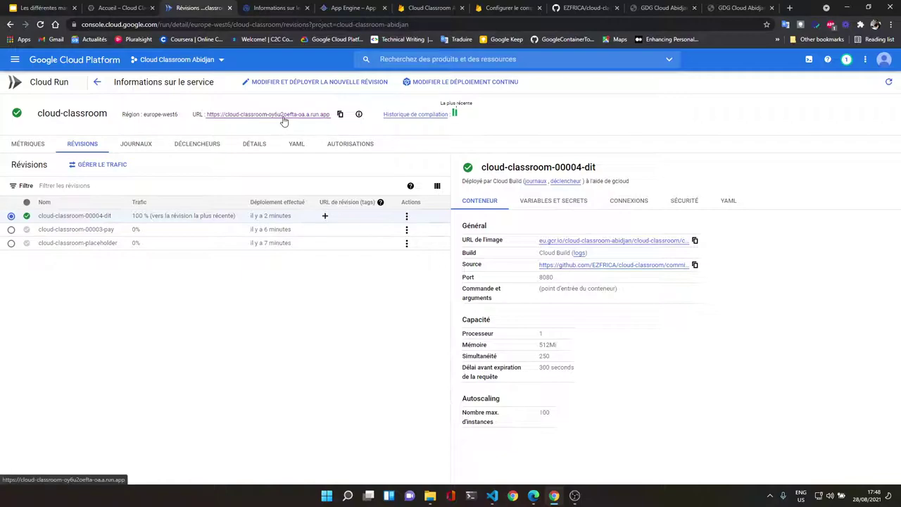
pyautogui.click(331, 8)
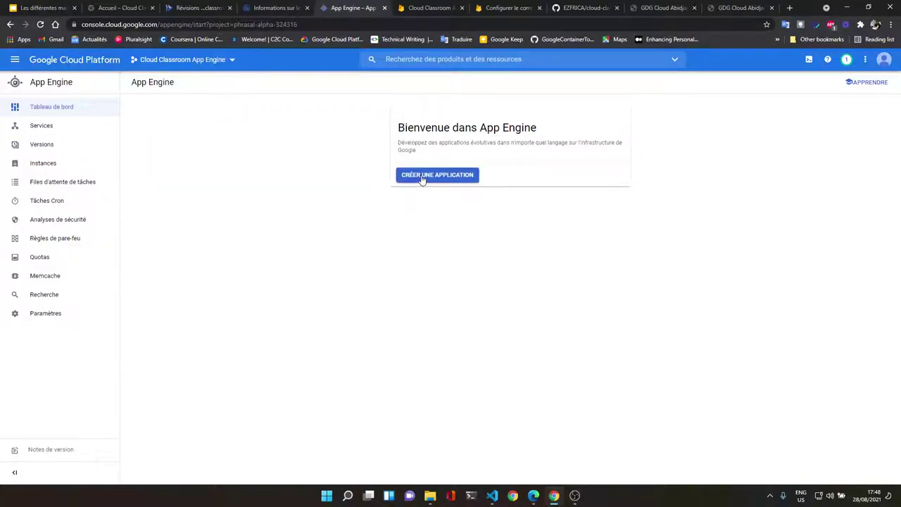
# Step: Create an App Engine application in region europe-west6 and continue
pyautogui.click(33, 68)
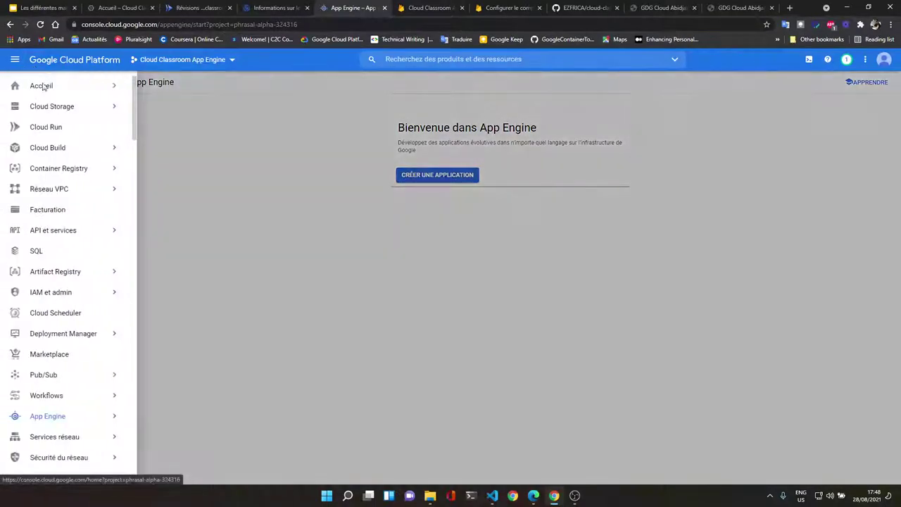
pyautogui.click(70, 416)
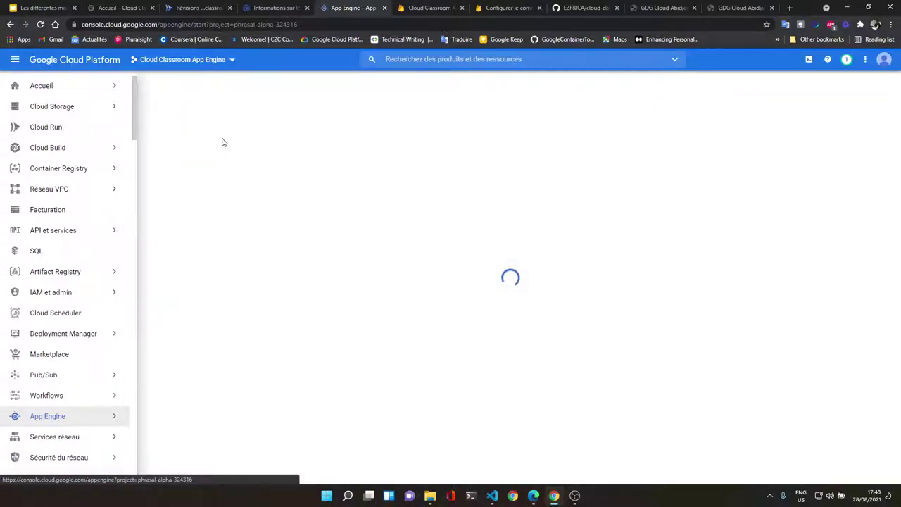
pyautogui.click(461, 181)
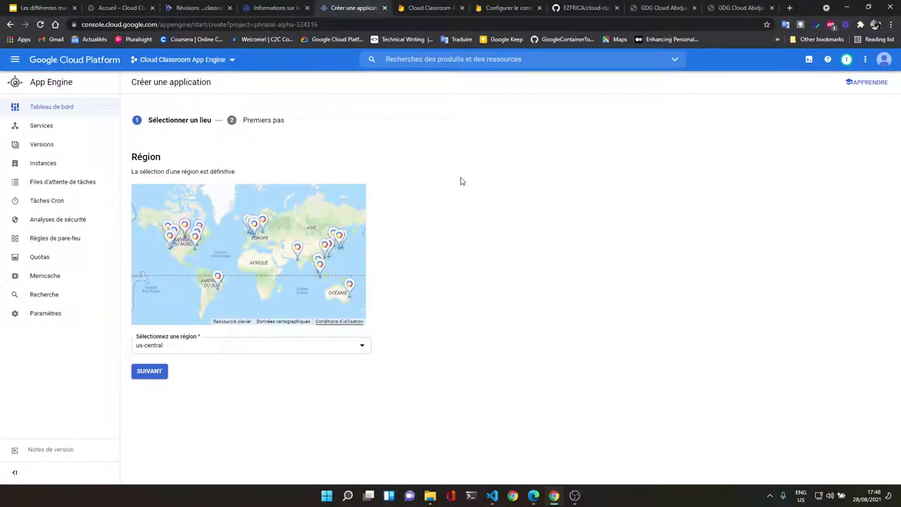
pyautogui.click(237, 346)
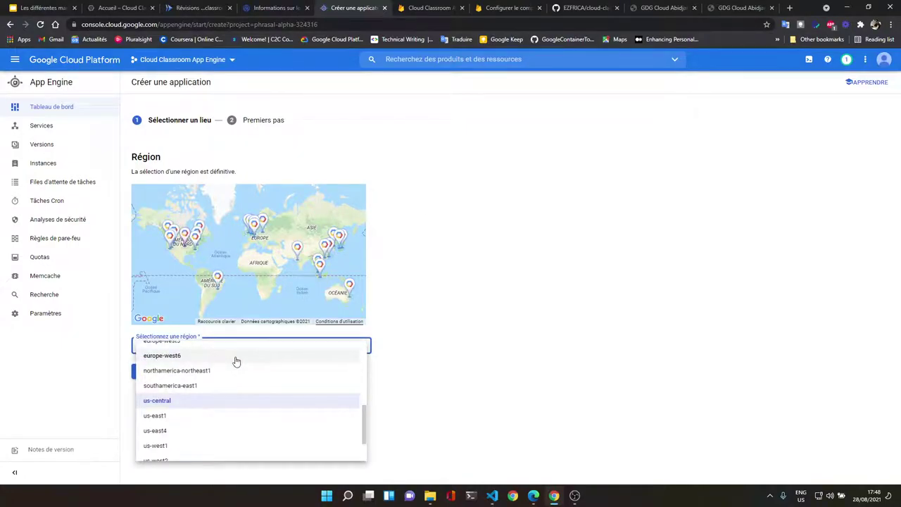
pyautogui.click(236, 360)
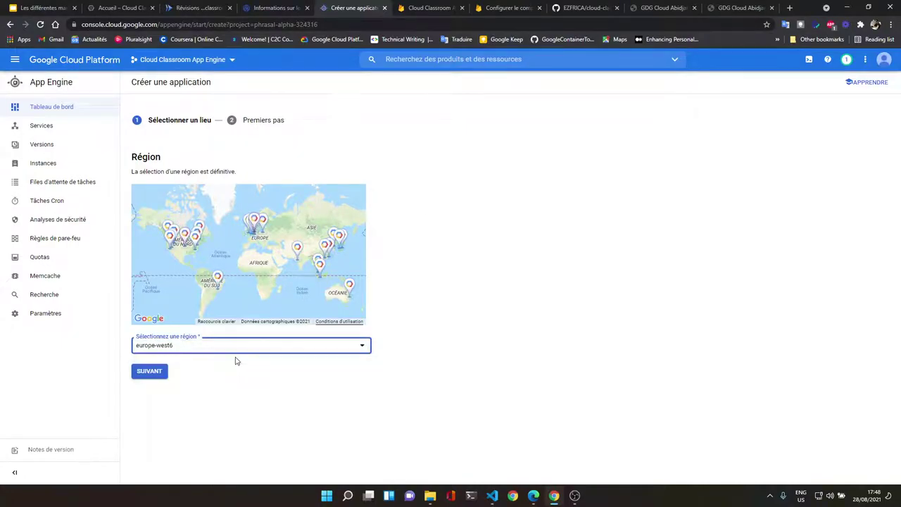
pyautogui.click(160, 379)
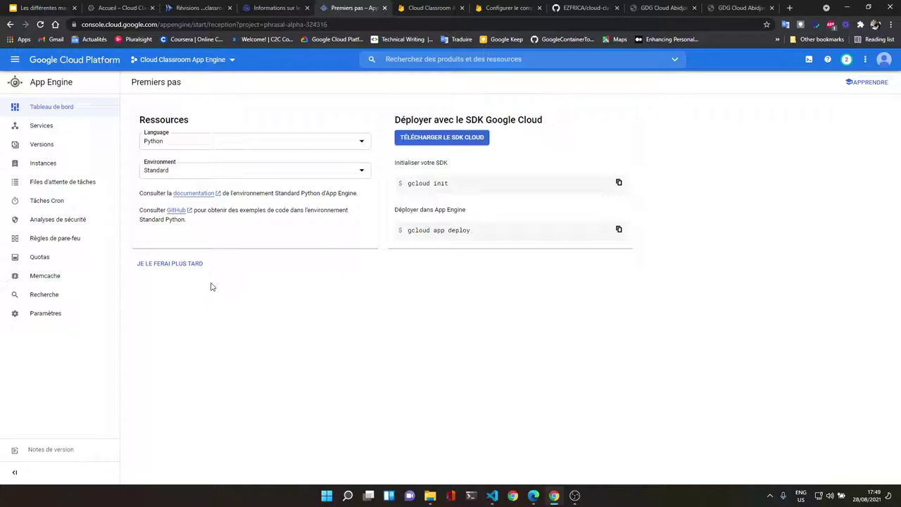
# Step: Try Autre and Python as the language, then settle on Go with the Standard environment
pyautogui.click(225, 150)
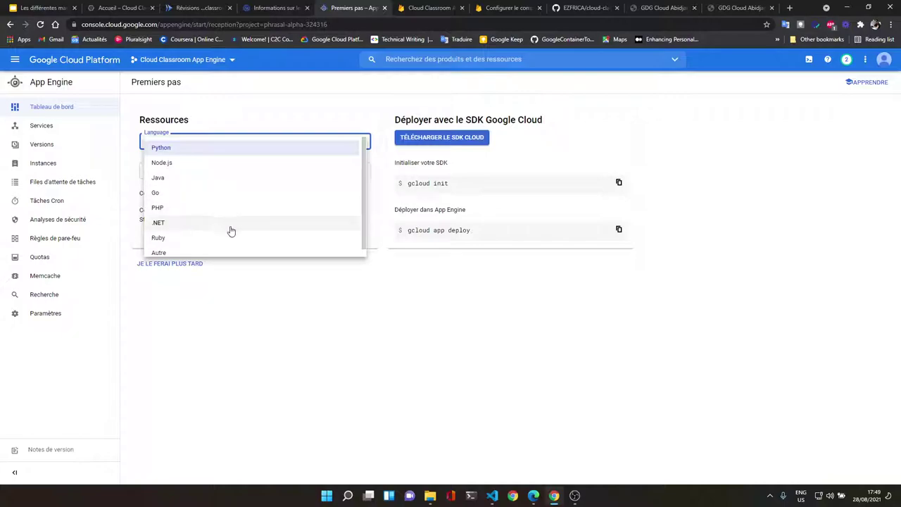
pyautogui.scroll(-1, 231, 256)
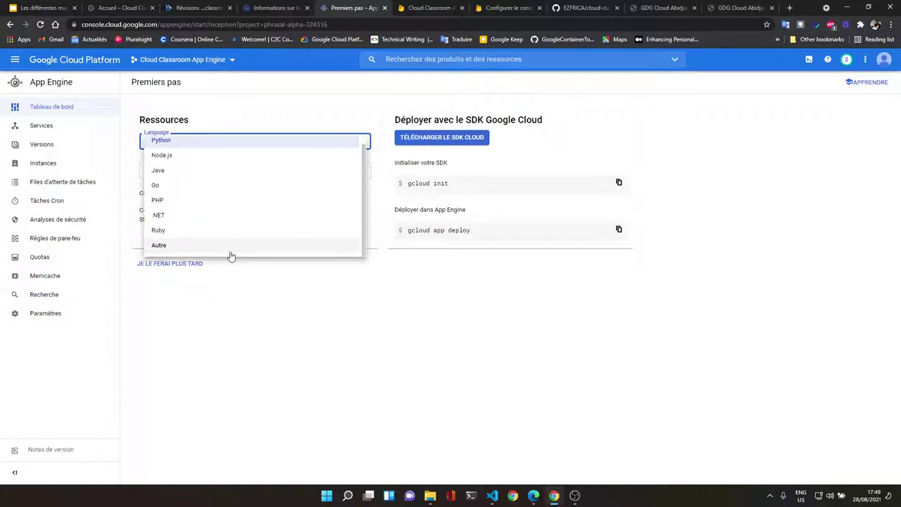
pyautogui.click(231, 252)
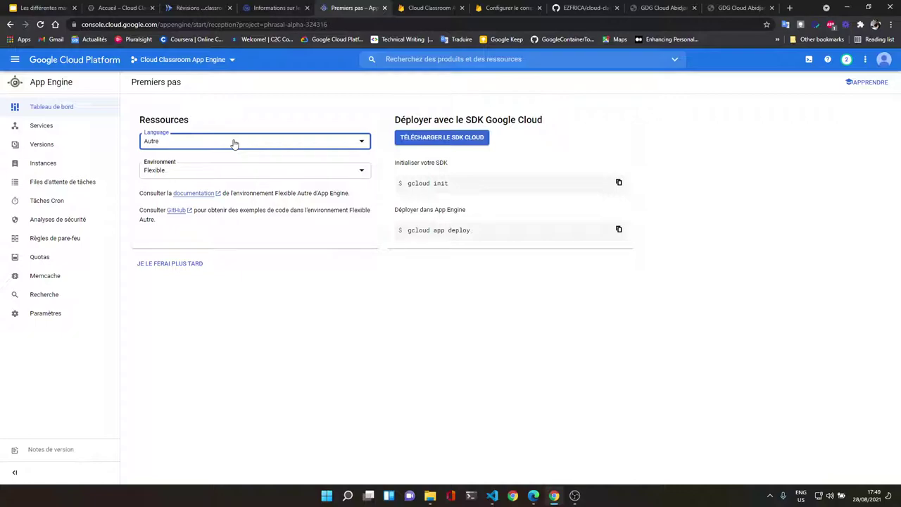
pyautogui.click(241, 177)
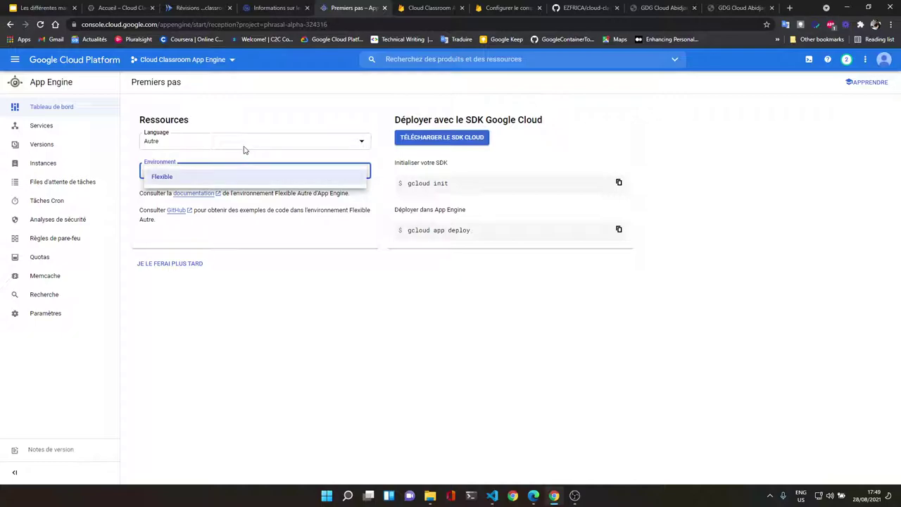
pyautogui.click(243, 149)
pyautogui.click(244, 151)
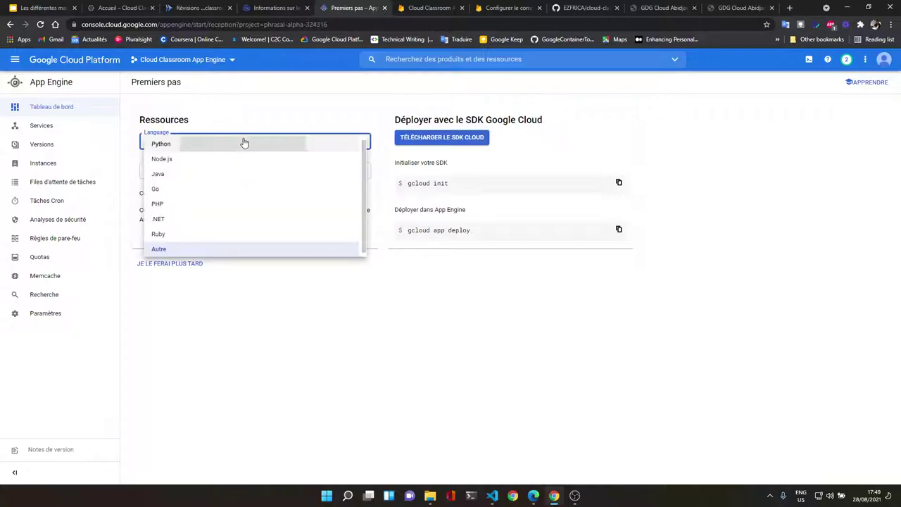
pyautogui.click(243, 145)
pyautogui.click(244, 141)
pyautogui.click(242, 192)
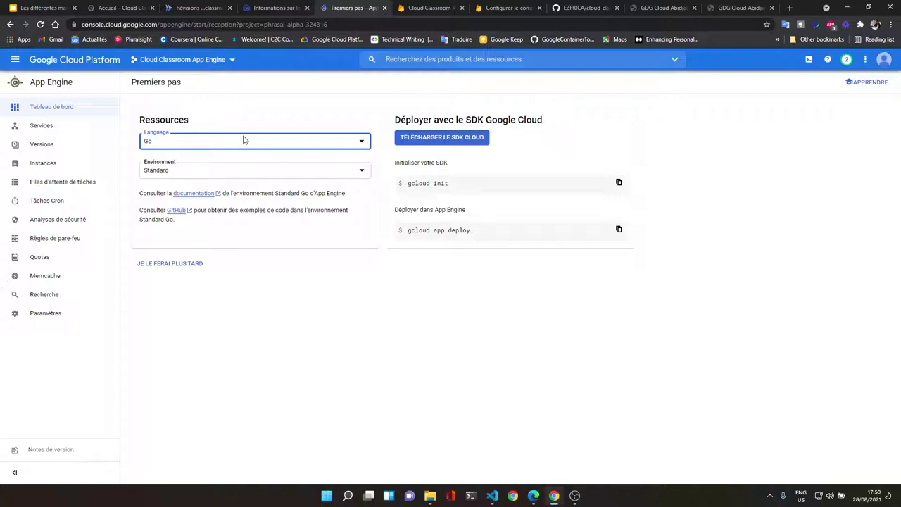
# Step: Copy the cloud-classroom clone URL from GitHub and git clone it in Cloud Shell
pyautogui.click(809, 59)
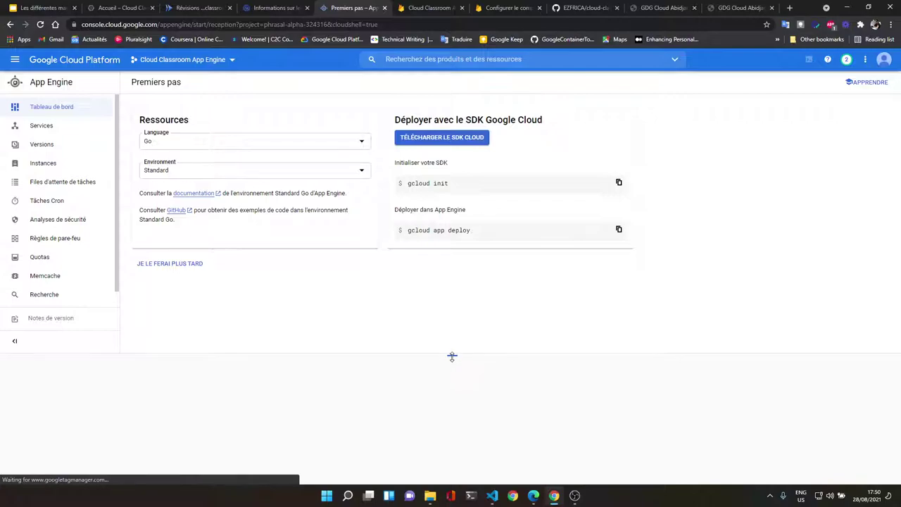
pyautogui.moveTo(452, 356); pyautogui.dragTo(451, 298)
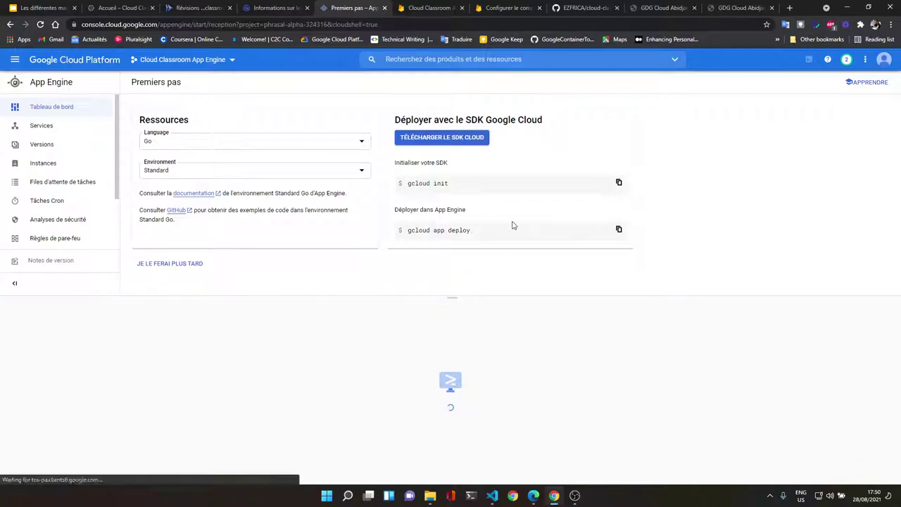
pyautogui.click(576, 8)
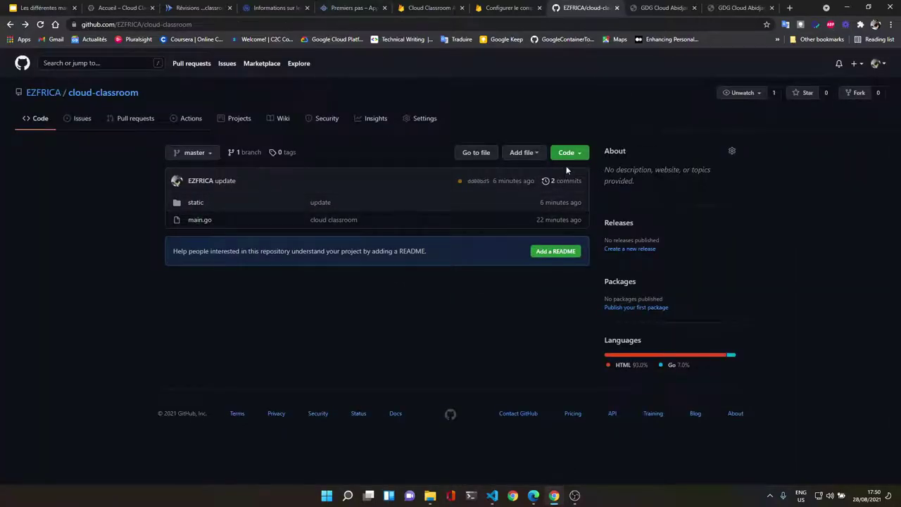
pyautogui.click(567, 153)
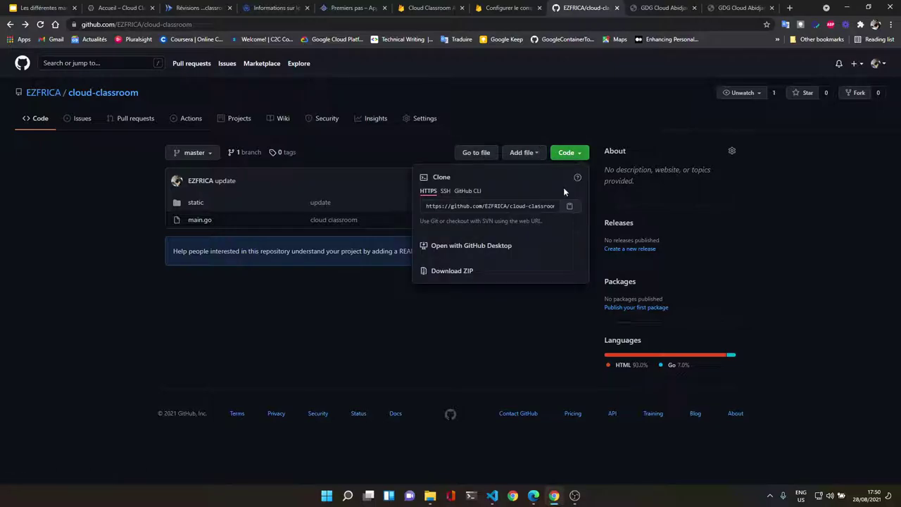
pyautogui.click(570, 206)
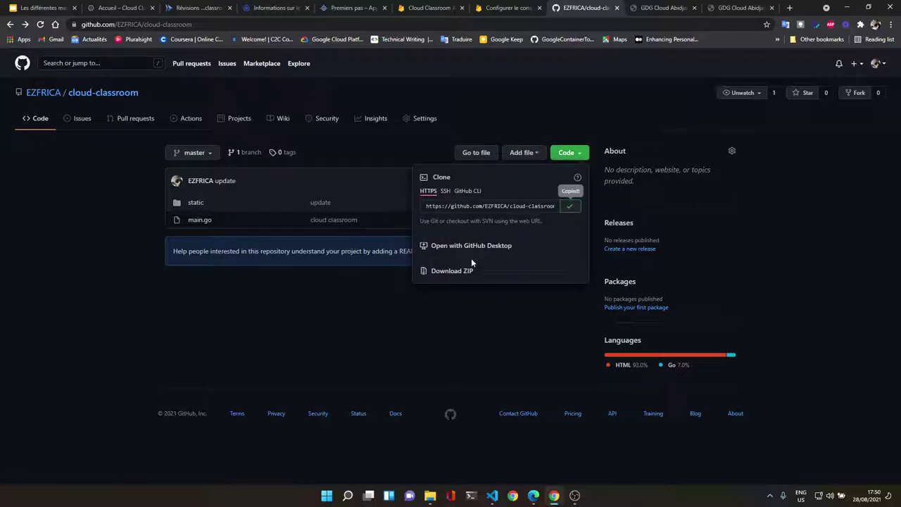
pyautogui.click(354, 7)
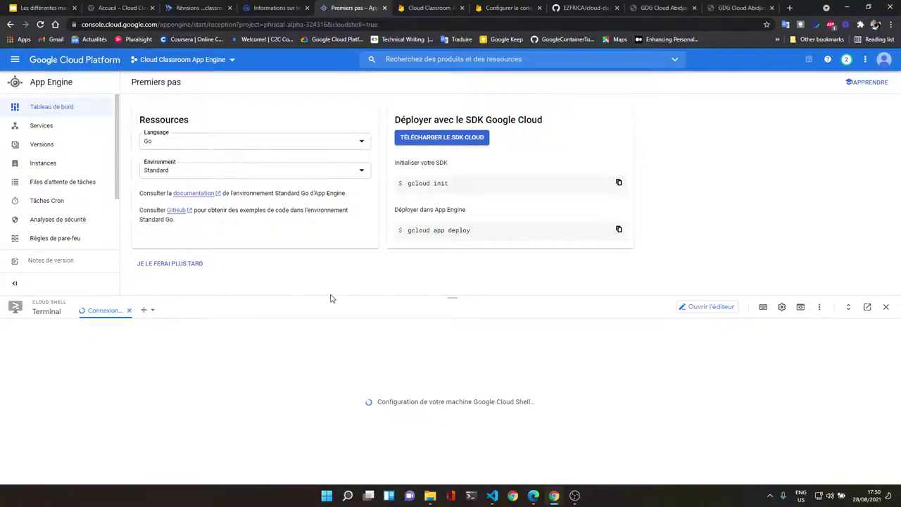
pyautogui.moveTo(451, 297); pyautogui.dragTo(451, 292)
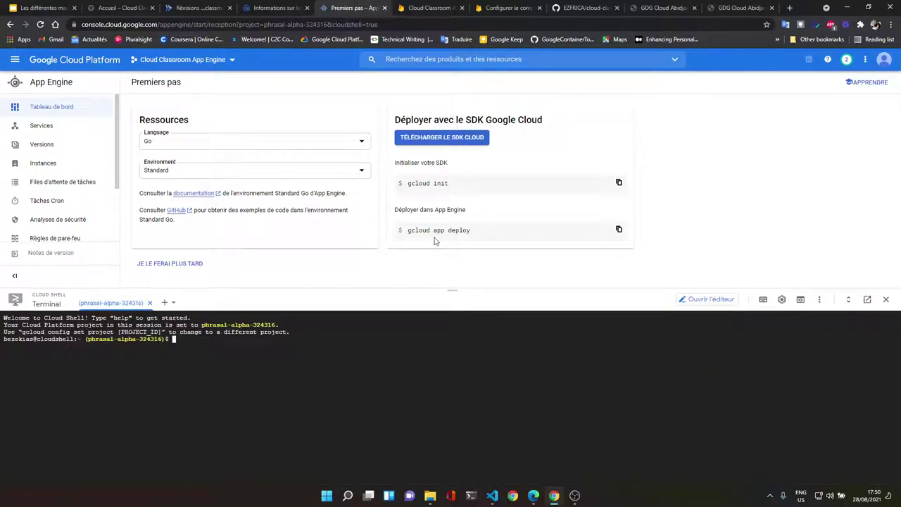
pyautogui.write('git clone')
pyautogui.hotkey('ctrl', 'v')
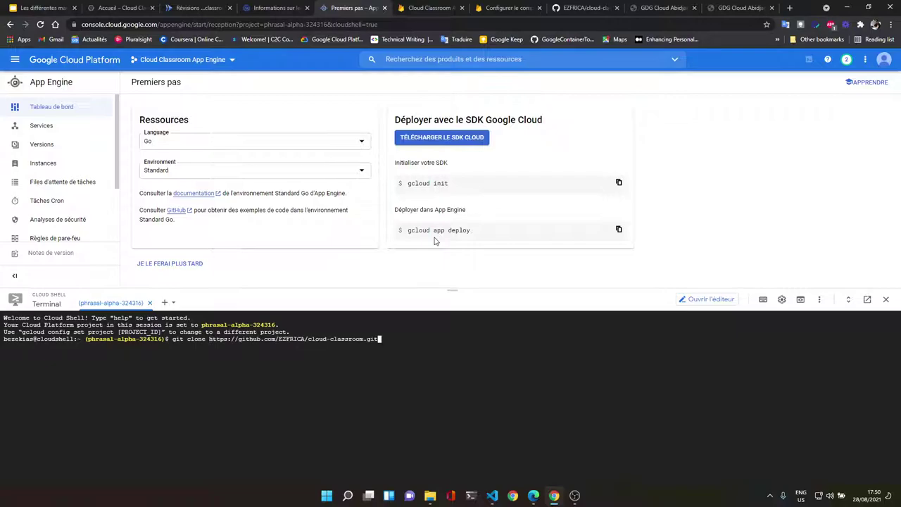
pyautogui.press('Return')
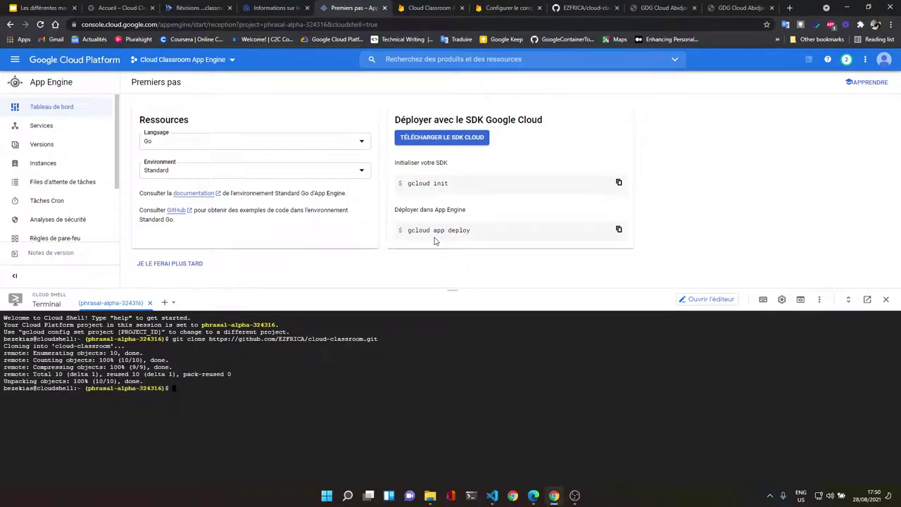
# Step: Move into the cloud-classroom folder and list its contents, main.go and static
pyautogui.write('cd cloud-c')
pyautogui.press('Tab')
pyautogui.press('Return')
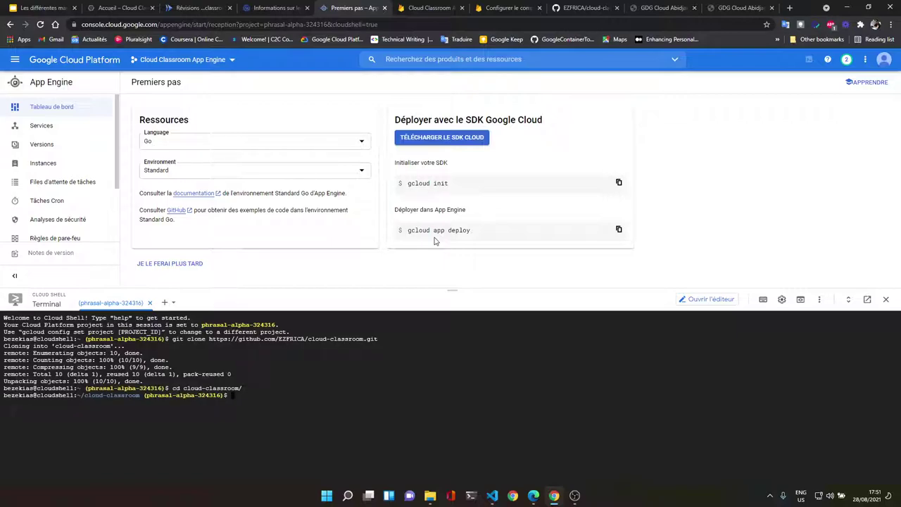
pyautogui.write('ls')
pyautogui.press('Return')
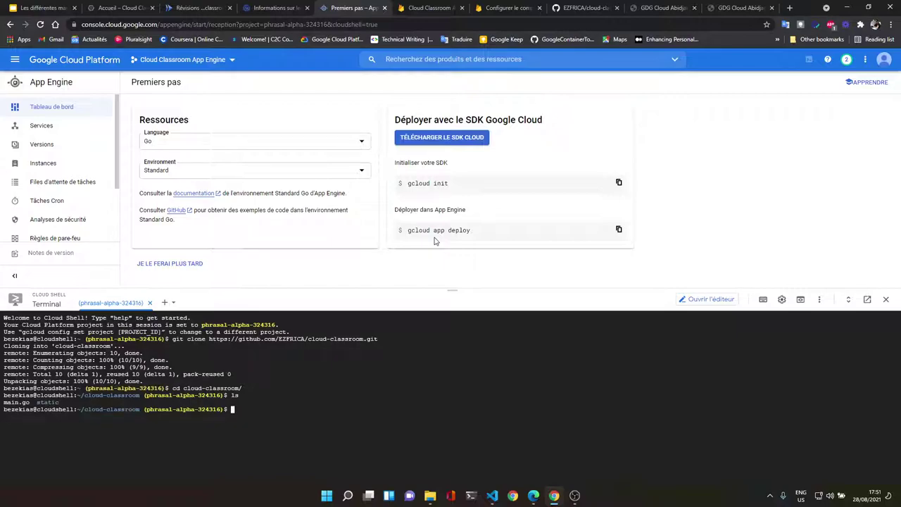
# Step: Start the nano app.yml command and go back to fix the file extension
pyautogui.write('nano app.yml')
pyautogui.press('Left')
pyautogui.press('Left')
pyautogui.moveTo(493, 496)
pyautogui.moveTo(527, 449)
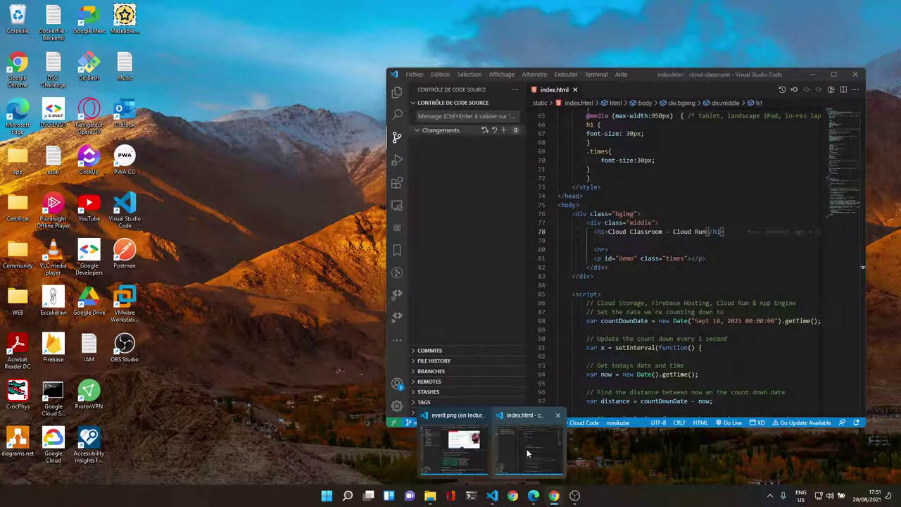
pyautogui.moveTo(439, 448)
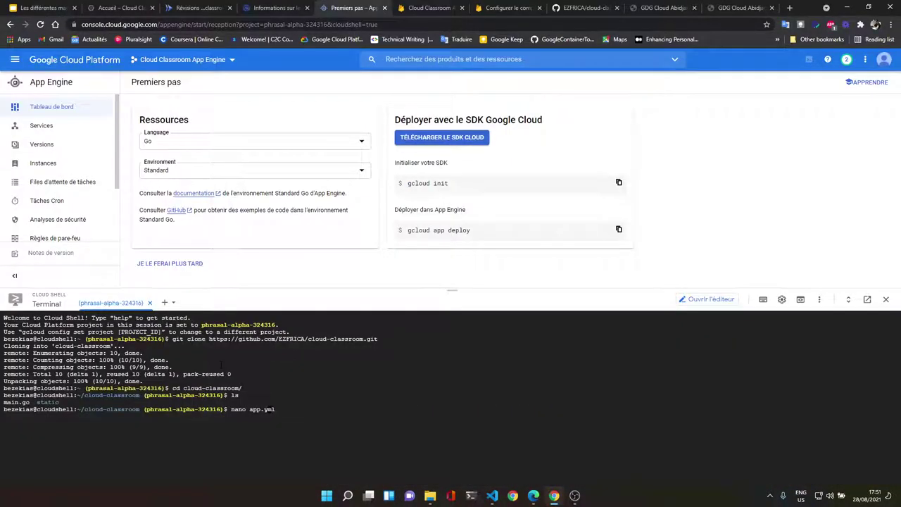
# Step: Open app.yaml in nano and paste runtime: go115 copied from the local app.yaml
pyautogui.write('aml')
pyautogui.press('Return')
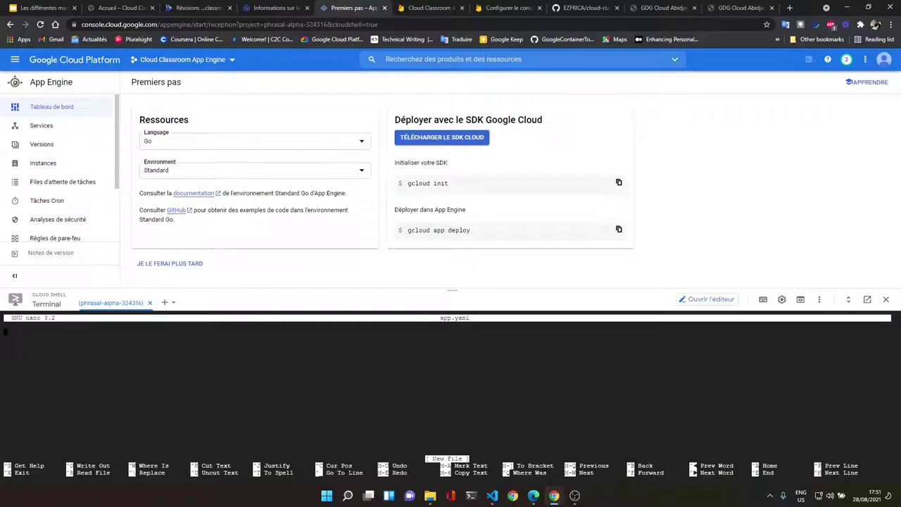
pyautogui.moveTo(427, 500)
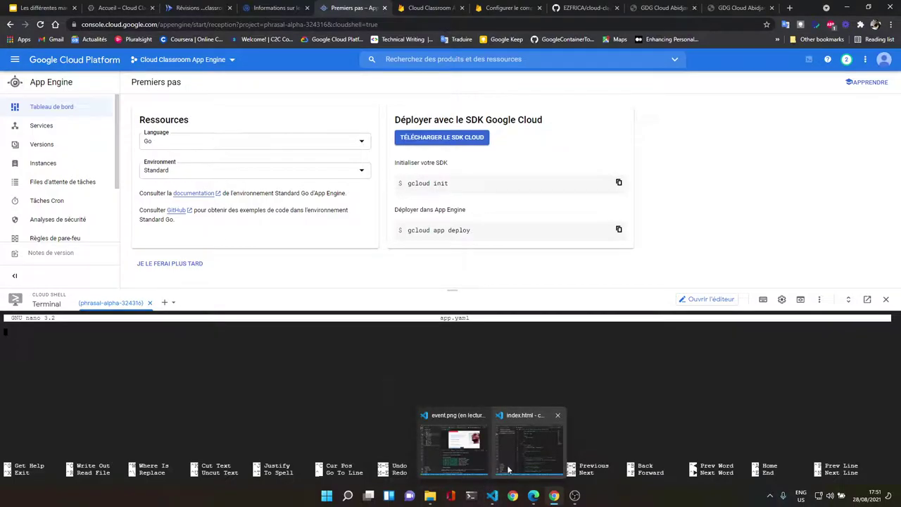
pyautogui.moveTo(509, 468)
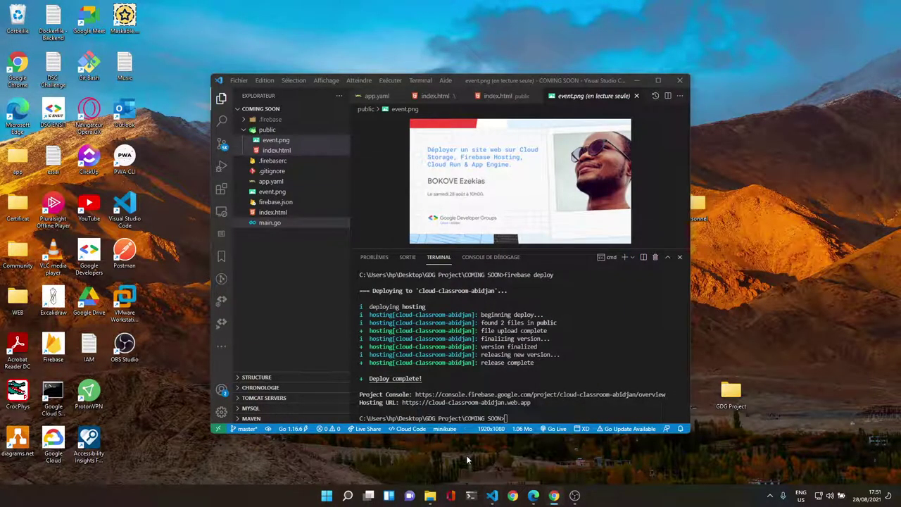
pyautogui.click(466, 455)
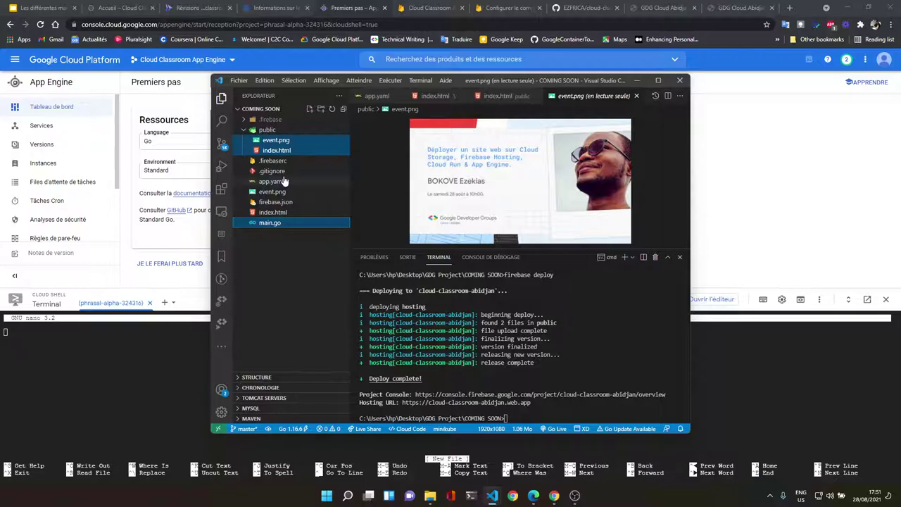
pyautogui.click(283, 181)
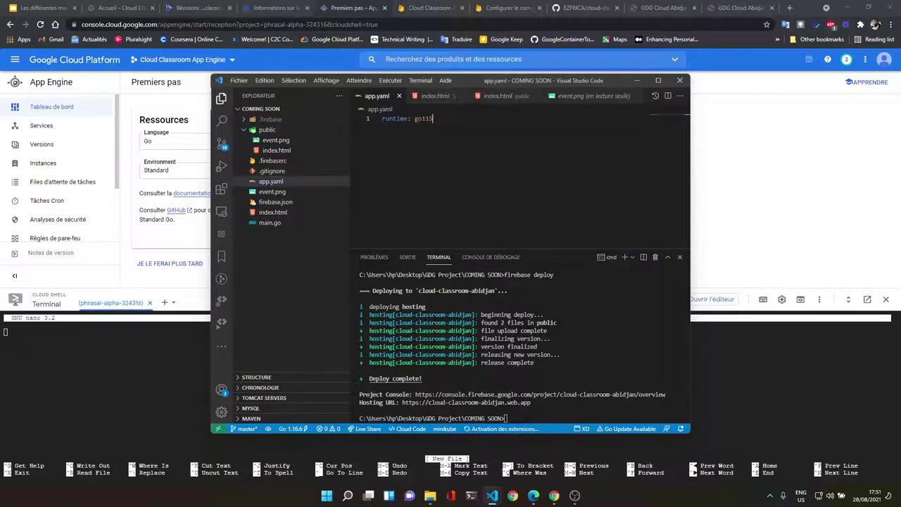
pyautogui.hotkey('ctrl', 'a')
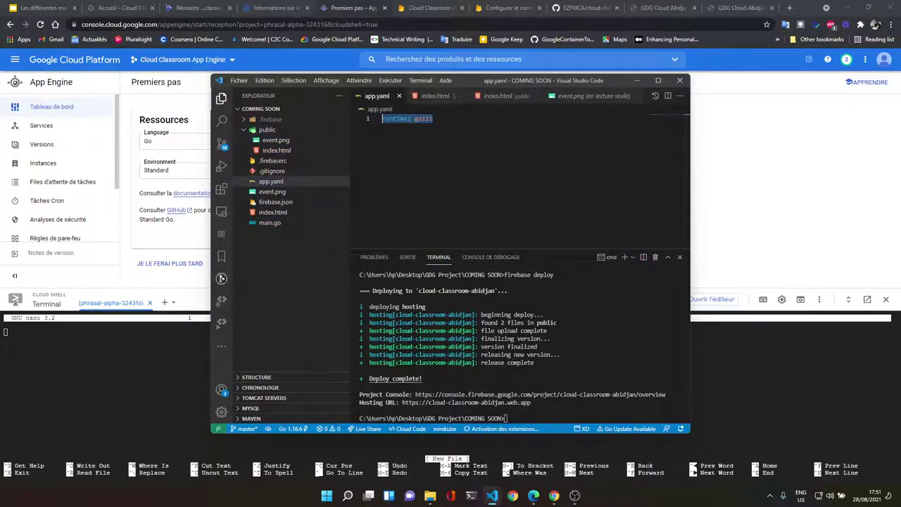
pyautogui.hotkey('alt', 'Tab')
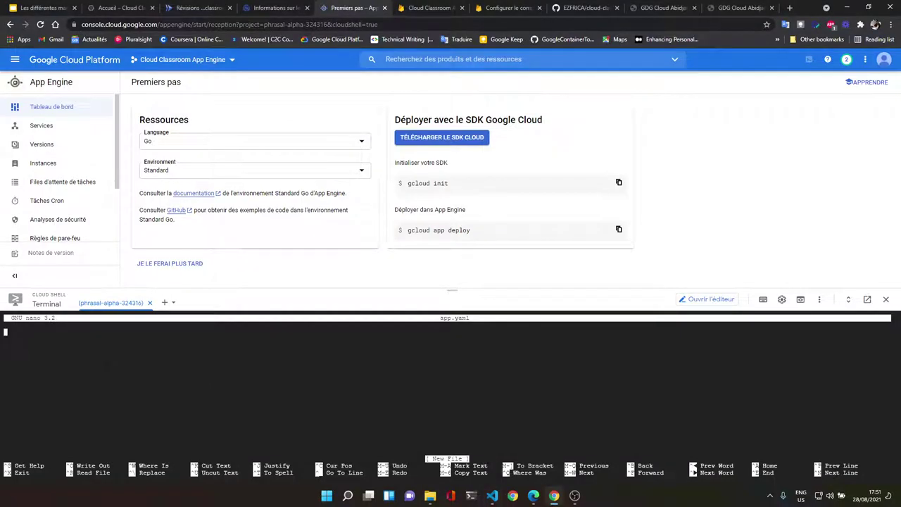
pyautogui.hotkey('ctrl', 'v')
# Step: Save and close app.yaml, and copy the gcloud app deploy command
pyautogui.hotkey('ctrl', 'o')
pyautogui.press('Return')
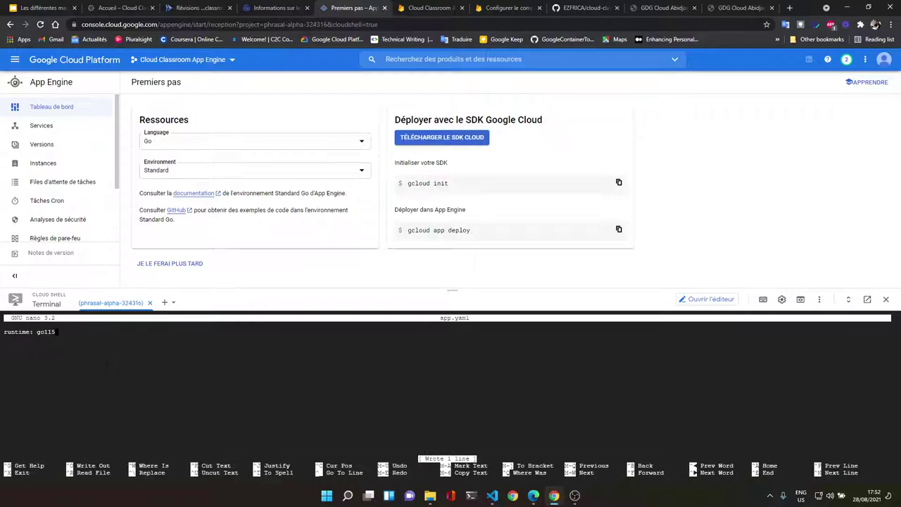
pyautogui.hotkey('ctrl', 'x')
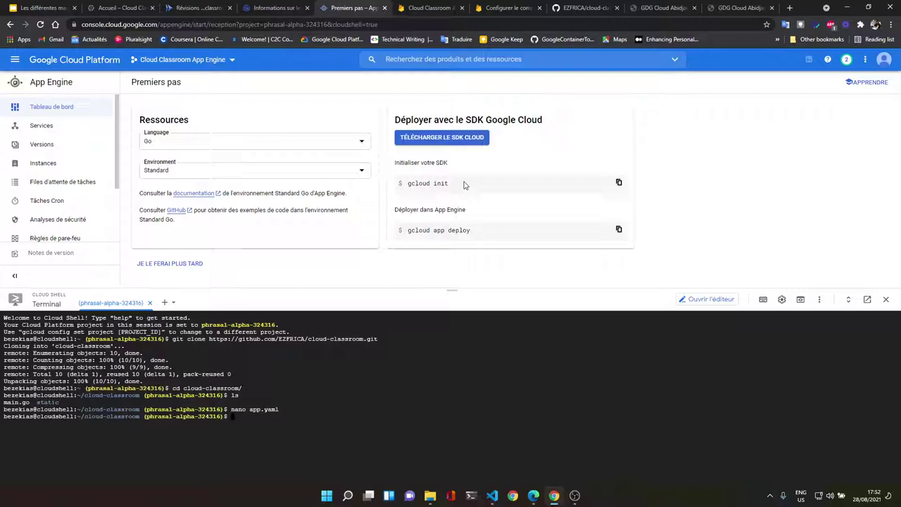
pyautogui.click(618, 230)
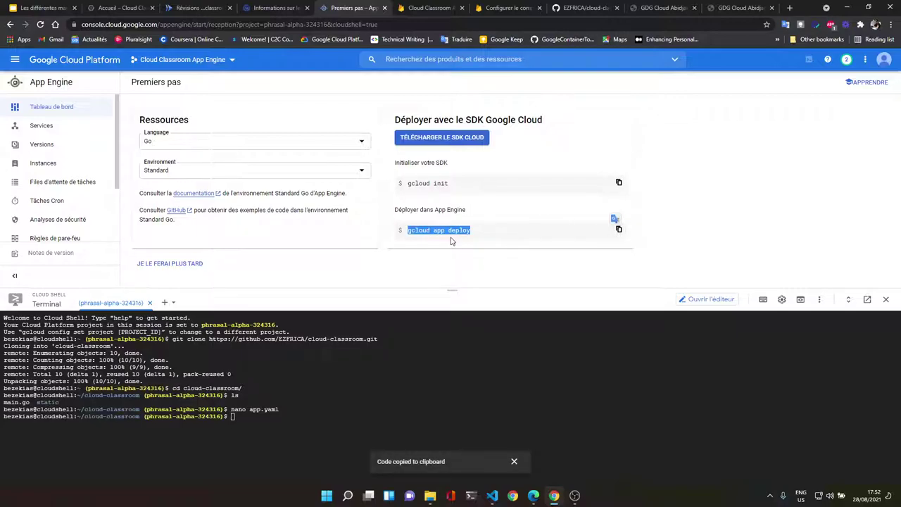
pyautogui.click(232, 417)
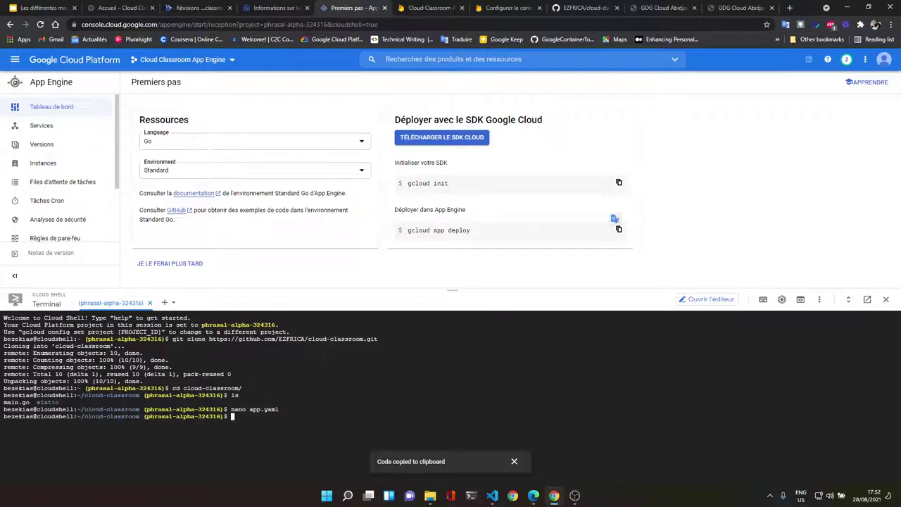
# Step: Run gcloud app deploy and authorize Cloud Shell to use the account credentials
pyautogui.hotkey('ctrl', 'v')
pyautogui.press('Return')
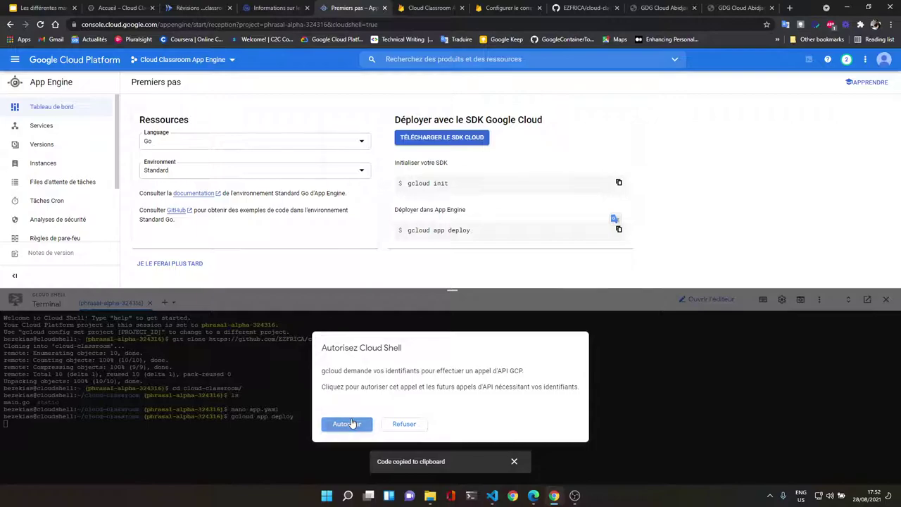
pyautogui.click(350, 423)
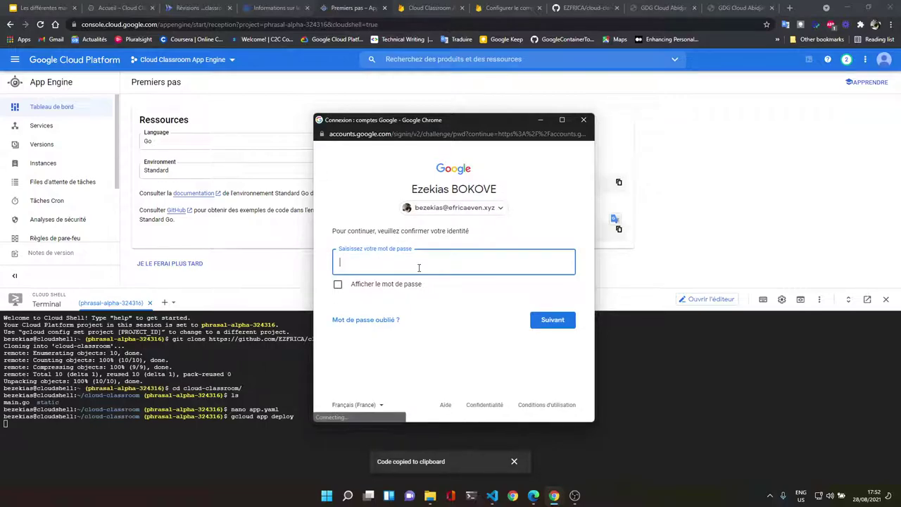
# Step: Type the account password in the Google sign-in window
pyautogui.press('capslock')
pyautogui.write('***')
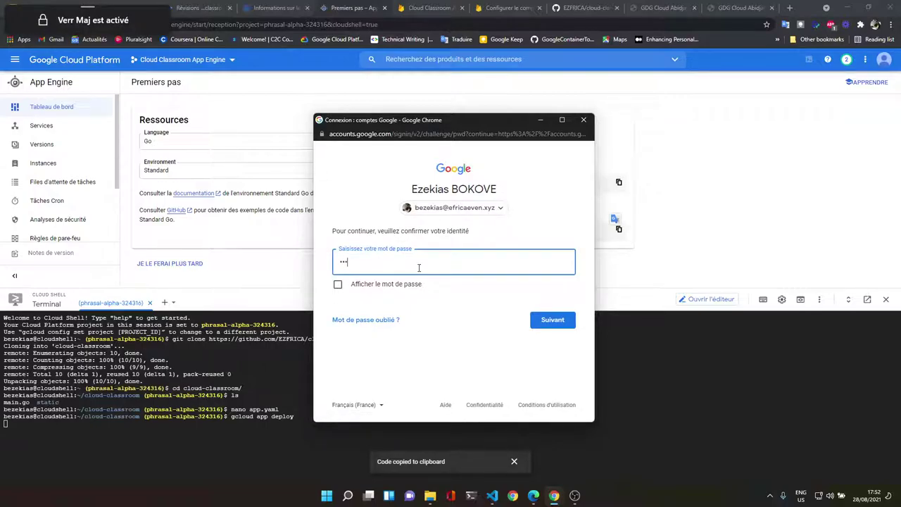
pyautogui.write('**')
pyautogui.press('capslock')
pyautogui.write('**')
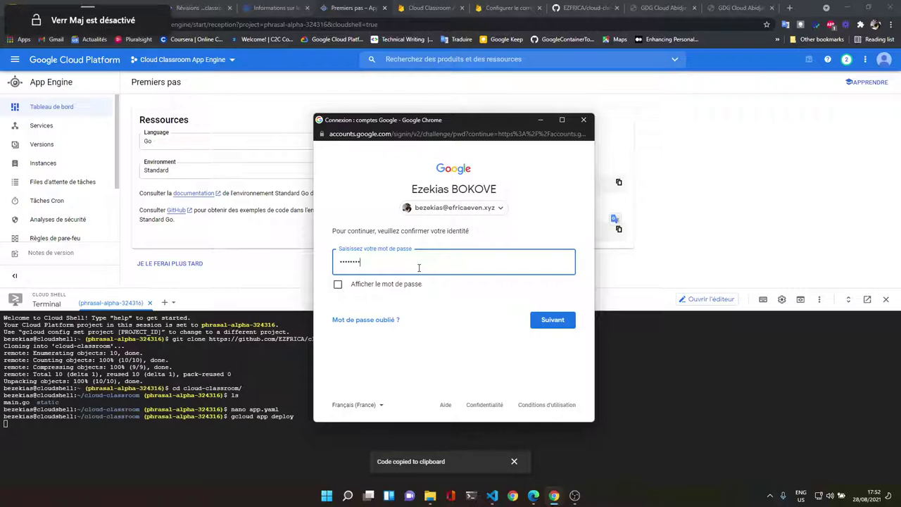
pyautogui.write('***')
pyautogui.press('capslock')
pyautogui.write('***')
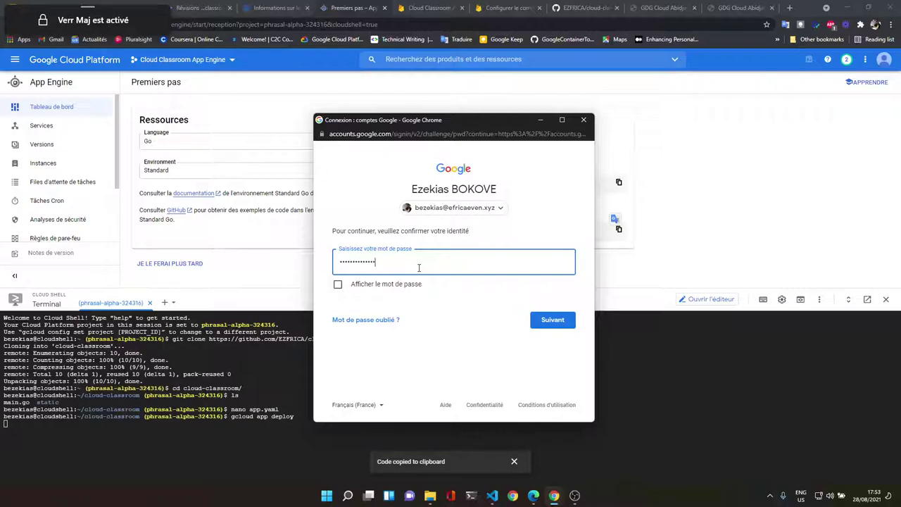
pyautogui.write('*')
pyautogui.press('capslock')
# Step: Submit the sign-in password and paste the gcloud app deploy command again
pyautogui.write('*')
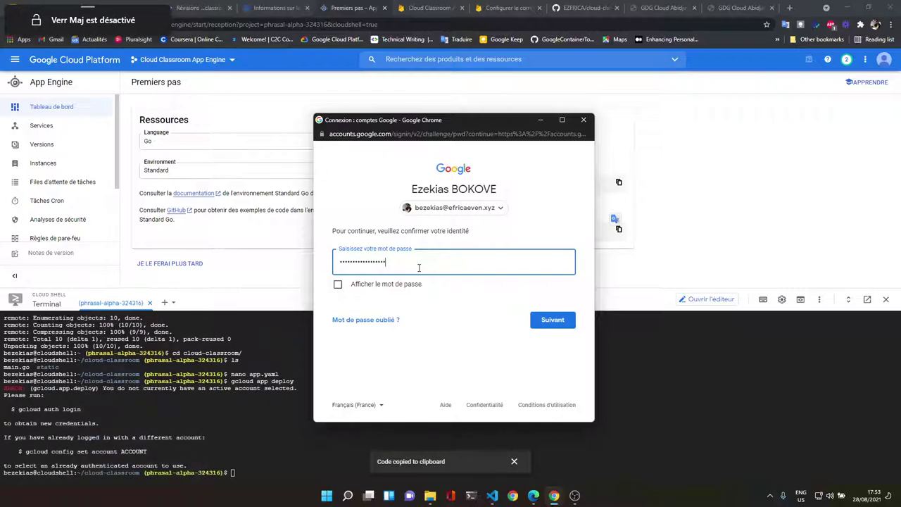
pyautogui.write('***')
pyautogui.press('Return')
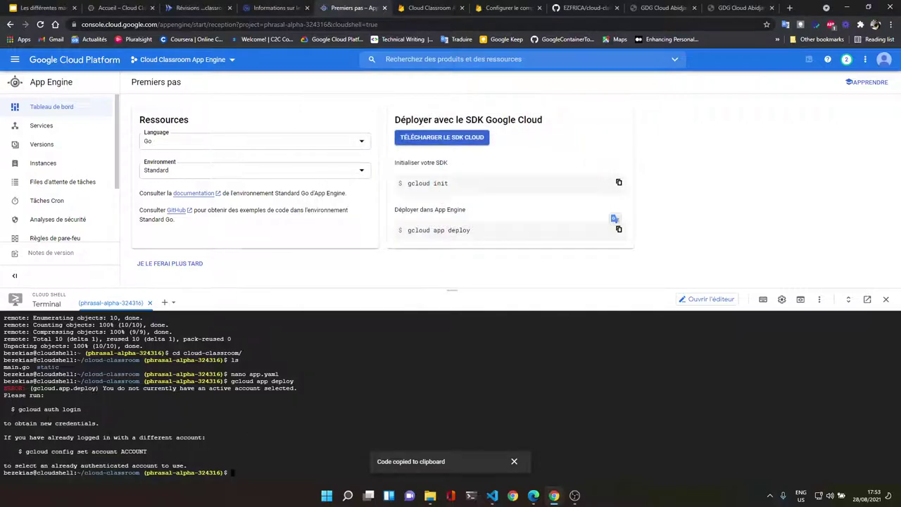
pyautogui.hotkey('ctrl', 'v')
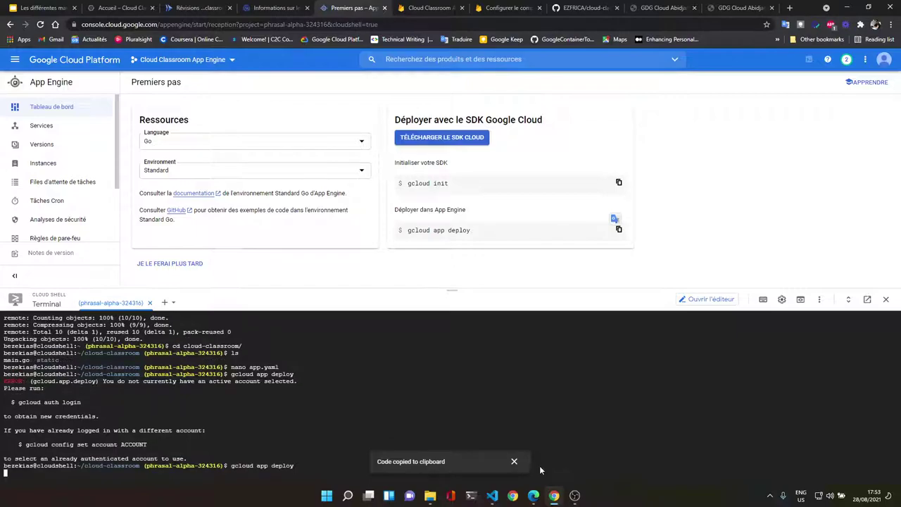
pyautogui.click(523, 462)
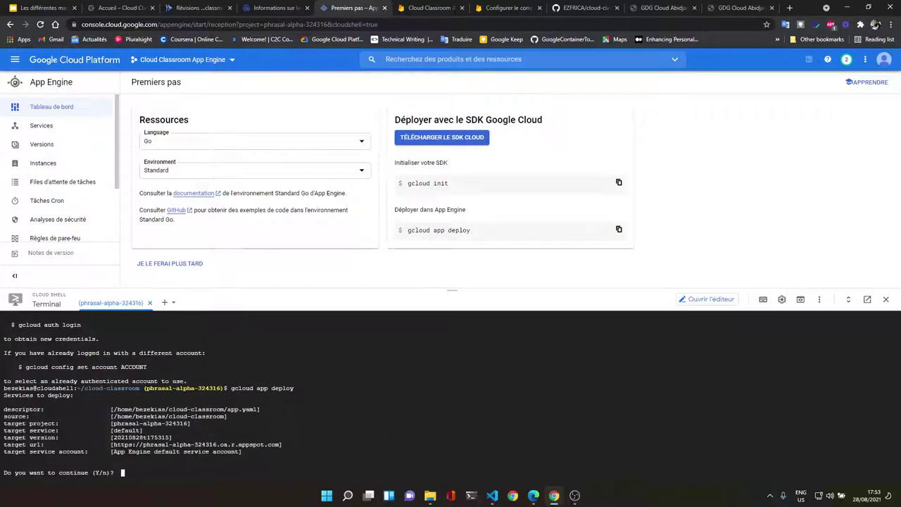
# Step: Confirm the deployment with Y, then rerun it after the NOT_FOUND error
pyautogui.press('capslock')
pyautogui.write('Y')
pyautogui.press('capslock')
pyautogui.press('Return')
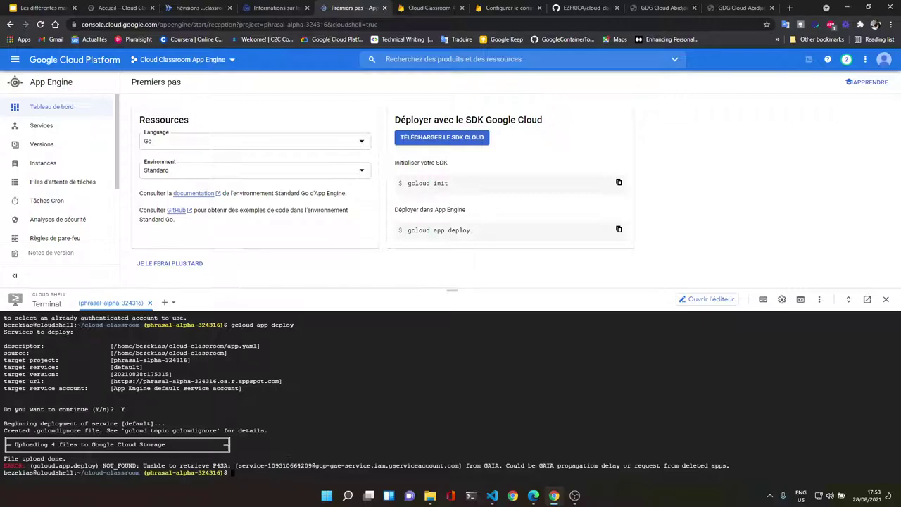
pyautogui.press('Up')
pyautogui.press('Return')
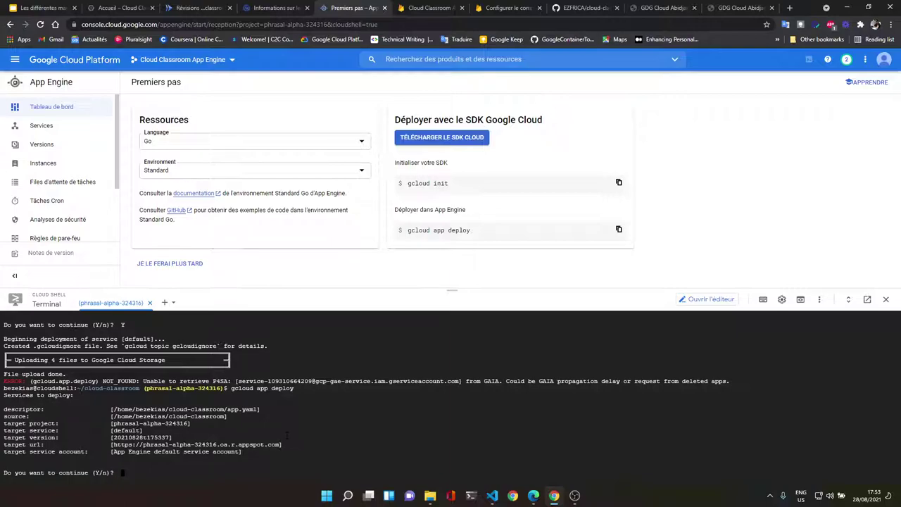
# Step: Open a Cloud Shell session for cloud-classroom-abidjan and begin a git clone command
pyautogui.click(171, 304)
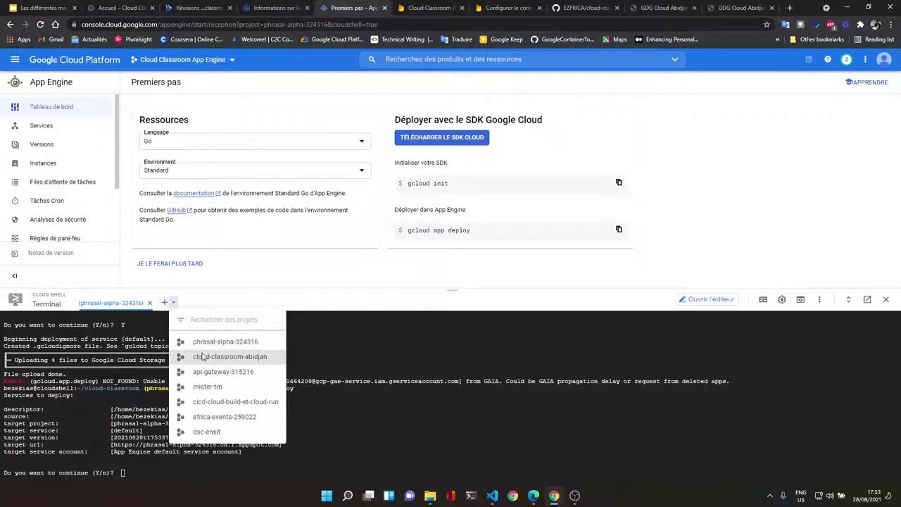
pyautogui.click(203, 358)
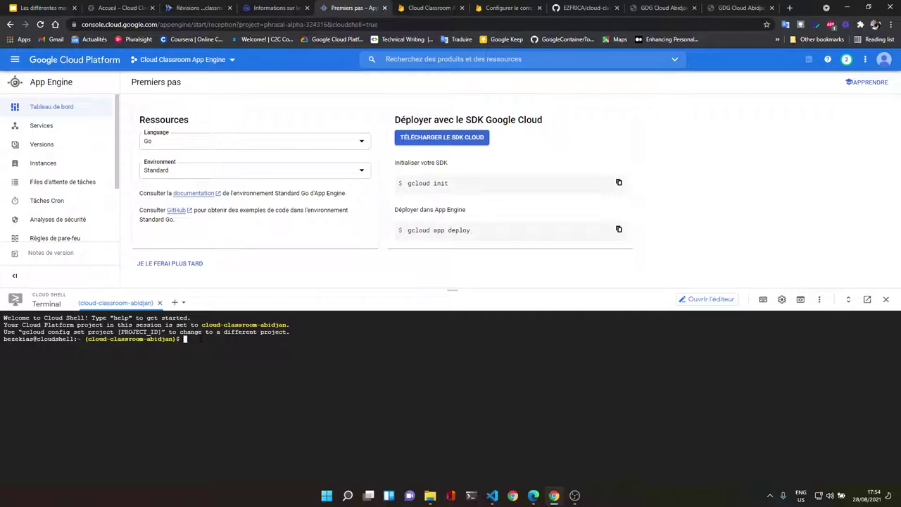
pyautogui.write('git clone')
pyautogui.hotkey('ctrl', 'v')
pyautogui.press('BackSpace')
pyautogui.press('BackSpace')
pyautogui.press('BackSpace')
pyautogui.press('BackSpace')
pyautogui.press('BackSpace')
pyautogui.press('BackSpace')
pyautogui.press('BackSpace')
pyautogui.press('BackSpace')
pyautogui.press('BackSpace')
pyautogui.press('BackSpace')
pyautogui.press('BackSpace')
pyautogui.press('BackSpace')
pyautogui.press('BackSpace')
pyautogui.press('BackSpace')
pyautogui.press('BackSpace')
pyautogui.press('BackSpace')
pyautogui.press('BackSpace')
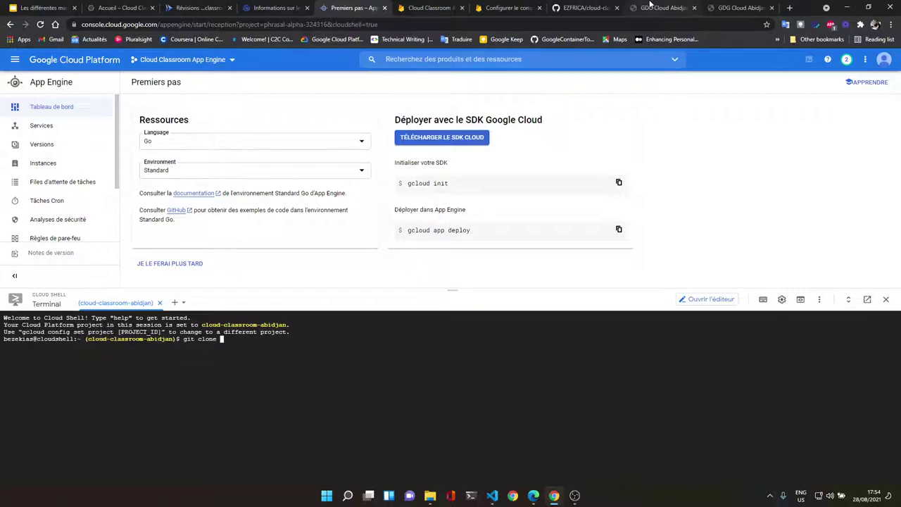
# Step: Copy the clone URL from GitHub and run git clone, which finds cloud-classroom already exists
pyautogui.click(586, 7)
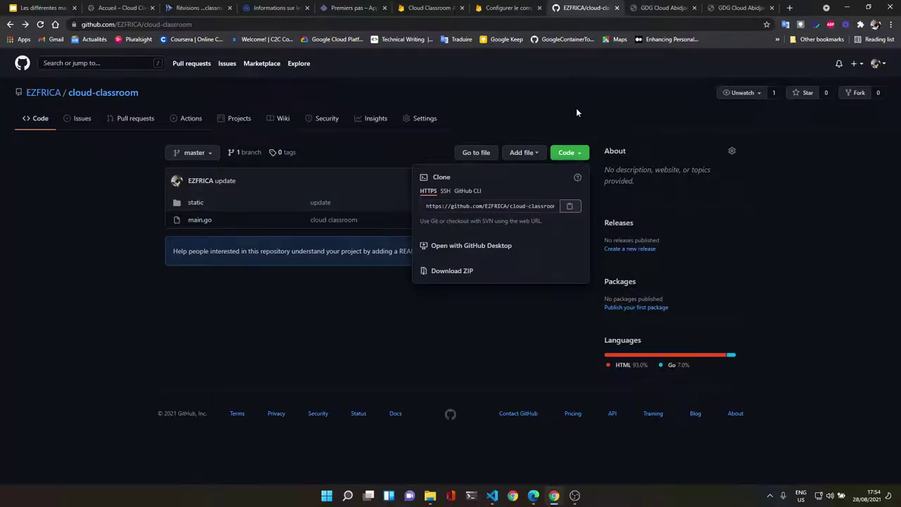
pyautogui.click(570, 206)
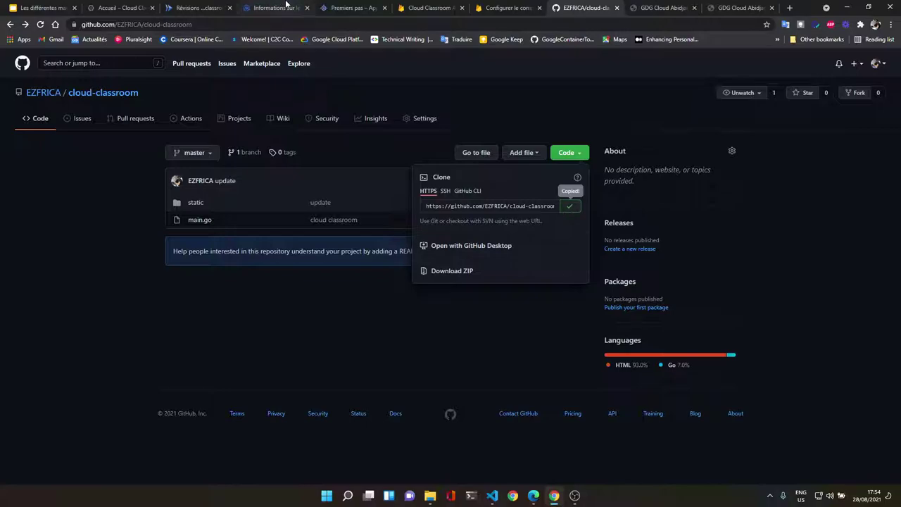
pyautogui.click(303, 7)
pyautogui.click(305, 6)
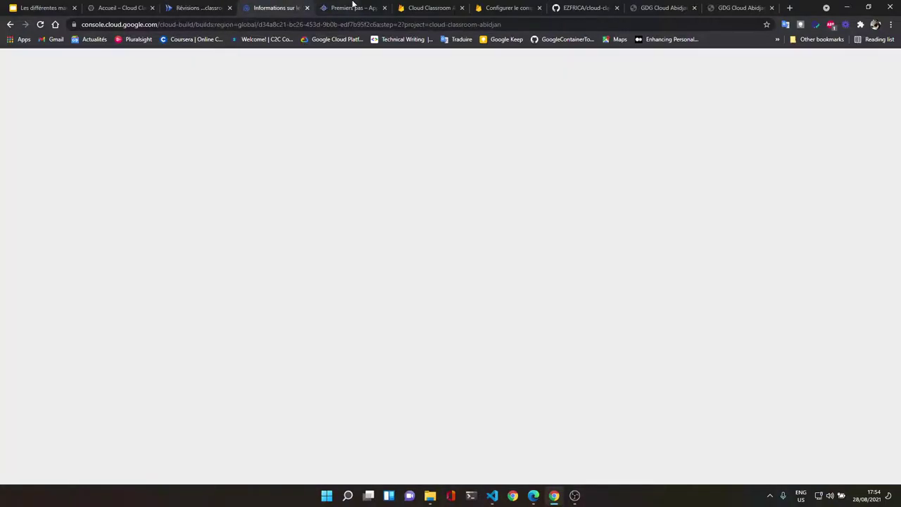
pyautogui.click(354, 7)
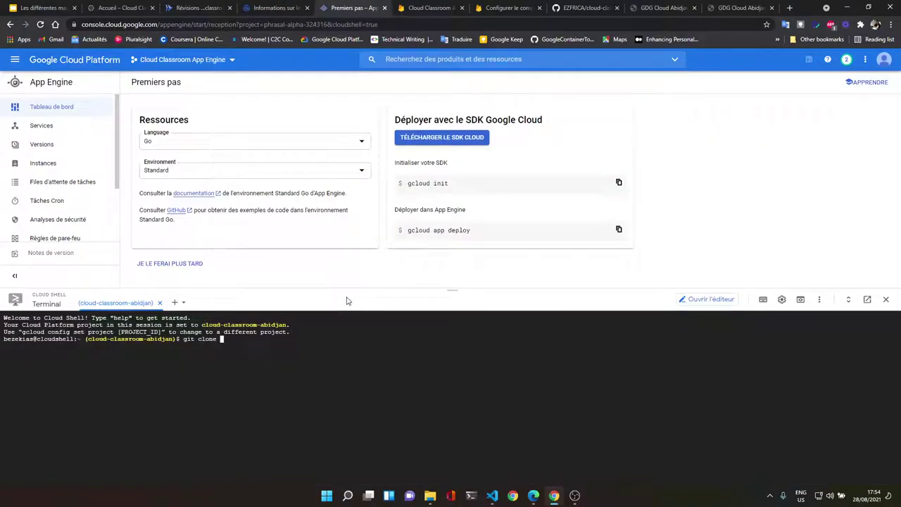
pyautogui.hotkey('ctrl', 'v')
pyautogui.press('Return')
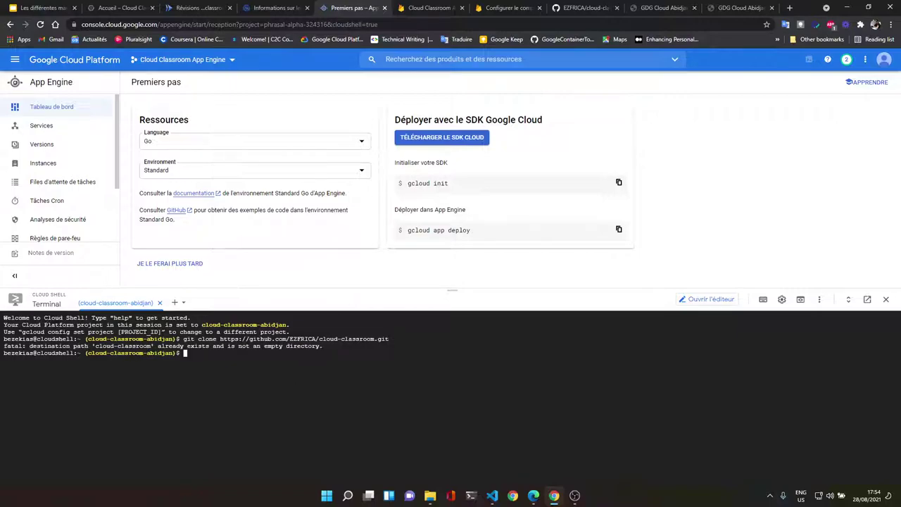
pyautogui.write('cd cloud-cl')
# Step: From the cloud-classroom folder, rerun gcloud app deploy answering Y, then return to the Cloud Run service
pyautogui.press('Tab')
pyautogui.press('Return')
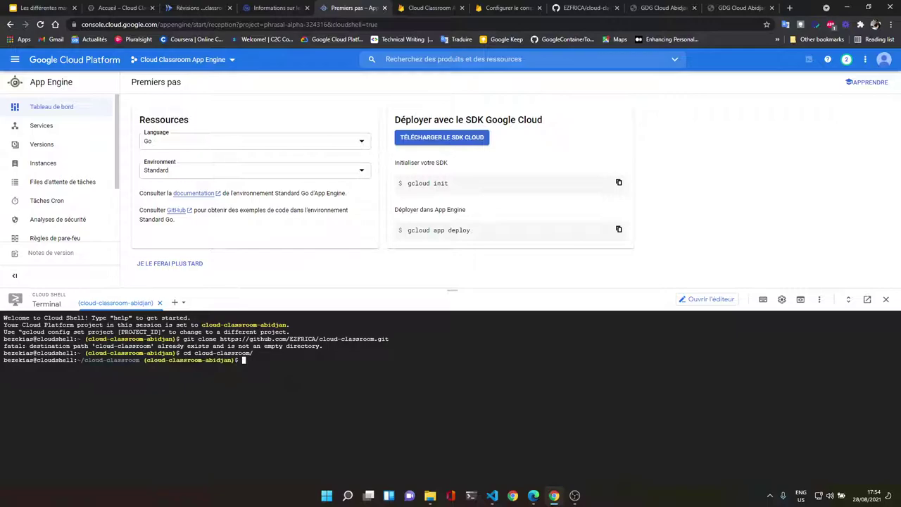
pyautogui.press('Up')
pyautogui.press('Up')
pyautogui.press('Up')
pyautogui.press('Return')
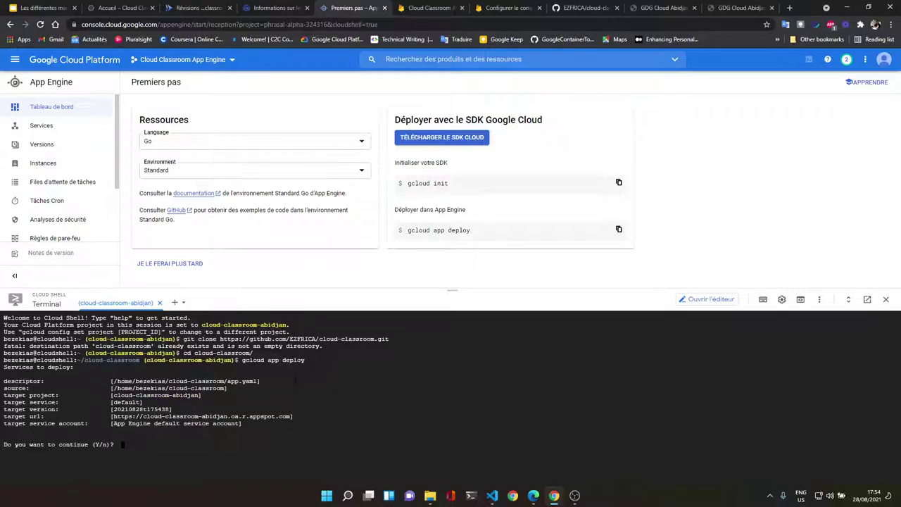
pyautogui.press('capslock')
pyautogui.write('Y')
pyautogui.press('capslock')
pyautogui.press('Return')
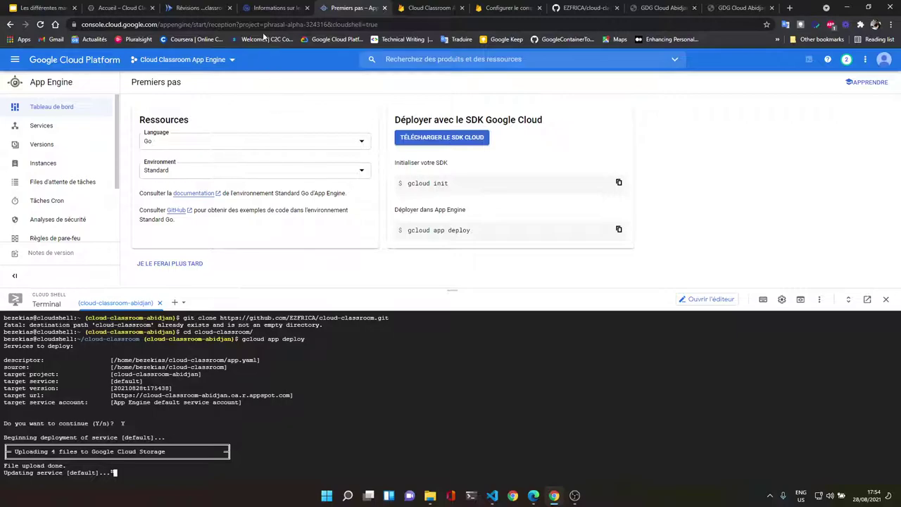
pyautogui.click(215, 6)
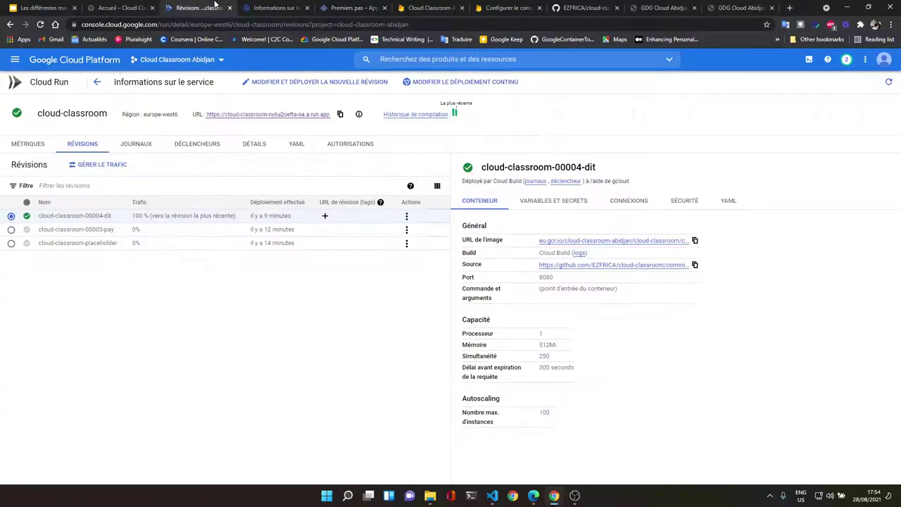
# Step: Open the Cloud Run service URL, delete its stored site cookie and reload the page
pyautogui.click(264, 115)
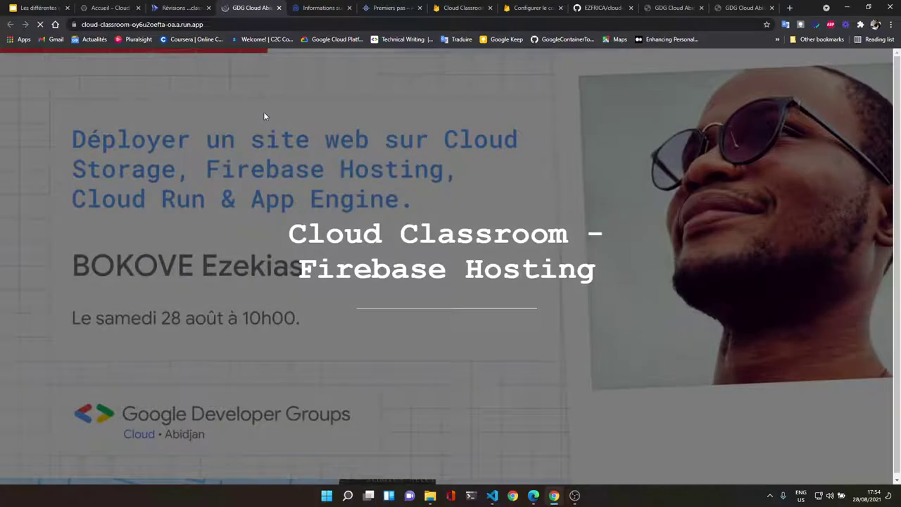
pyautogui.click(74, 25)
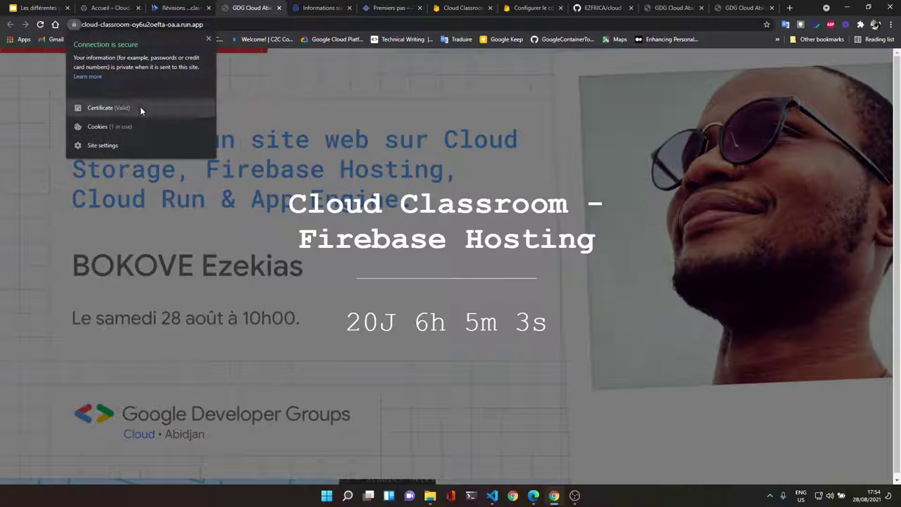
pyautogui.click(145, 128)
pyautogui.click(408, 99)
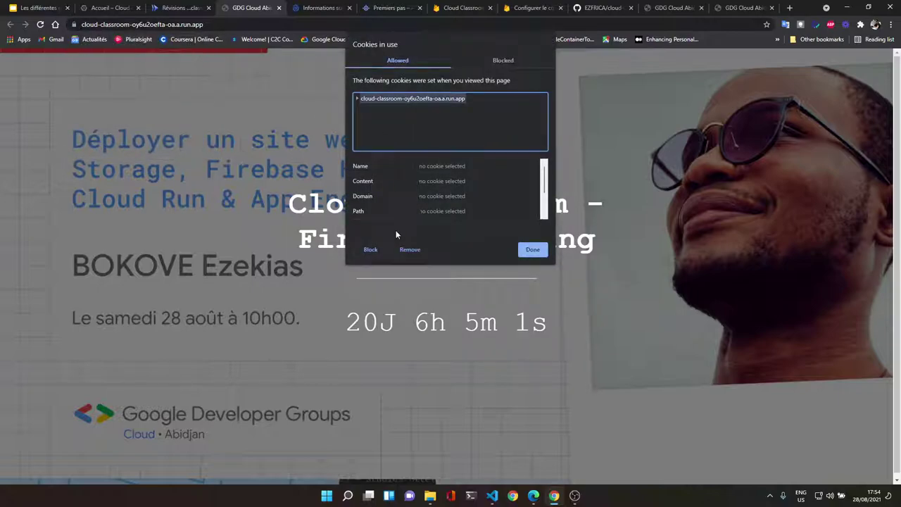
pyautogui.click(410, 250)
pyautogui.click(532, 250)
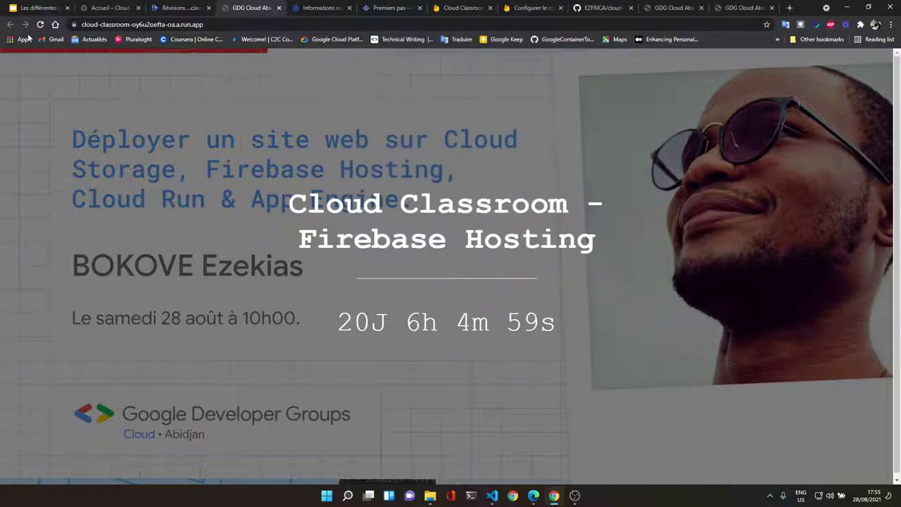
pyautogui.click(41, 26)
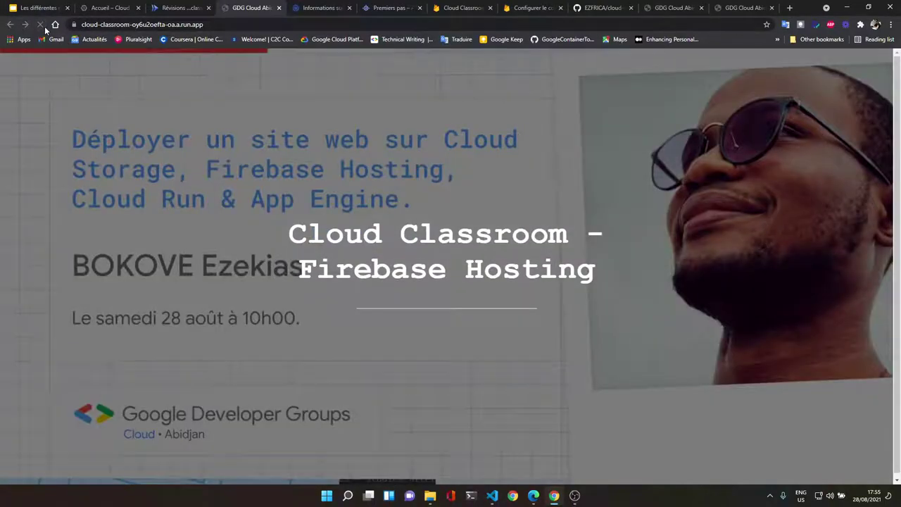
# Step: Copy the site address and switch to Microsoft Edge
pyautogui.click(176, 25)
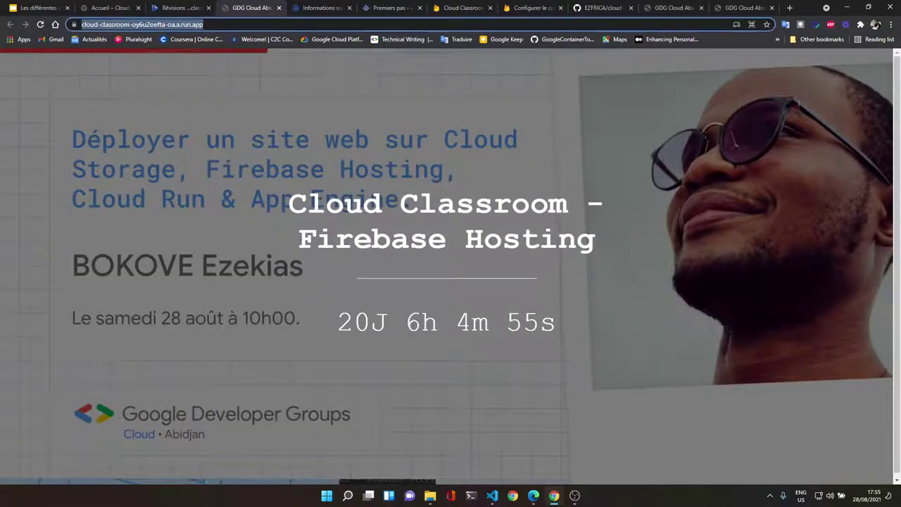
pyautogui.hotkey('ctrl', 'c')
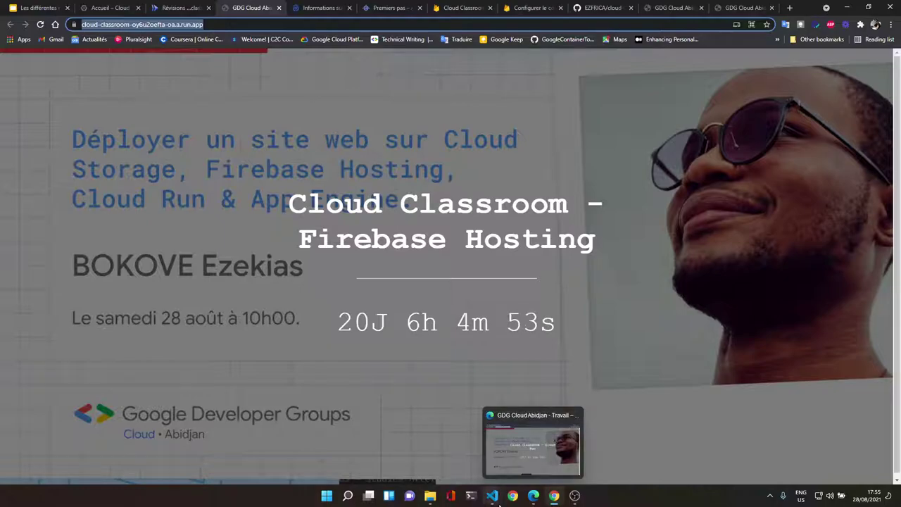
pyautogui.click(533, 496)
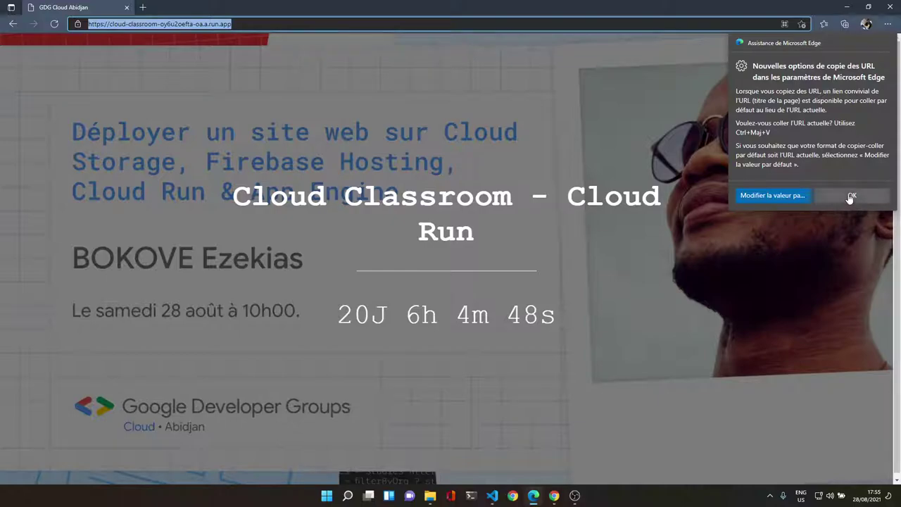
# Step: Load the Cloud Run site in Edge, showing 'Cloud Classroom - Cloud Run'
pyautogui.click(852, 195)
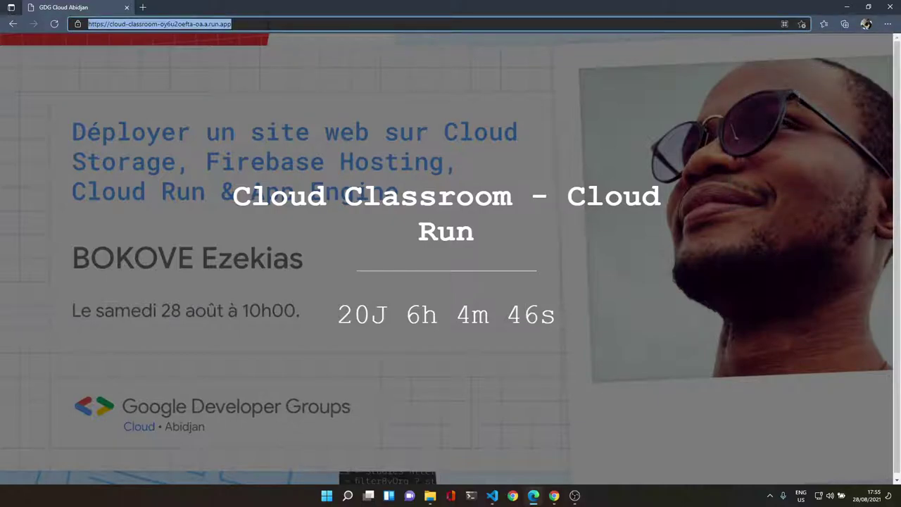
pyautogui.hotkey('ctrl', 'v')
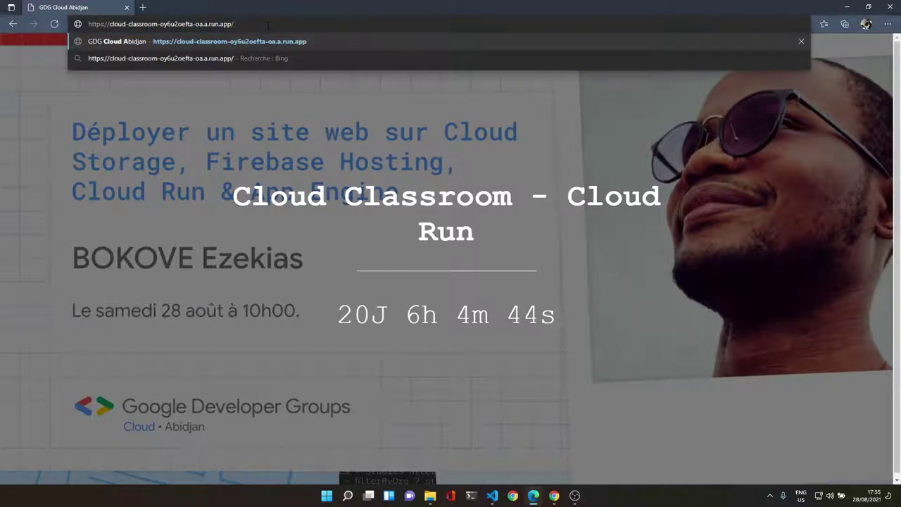
pyautogui.press('Return')
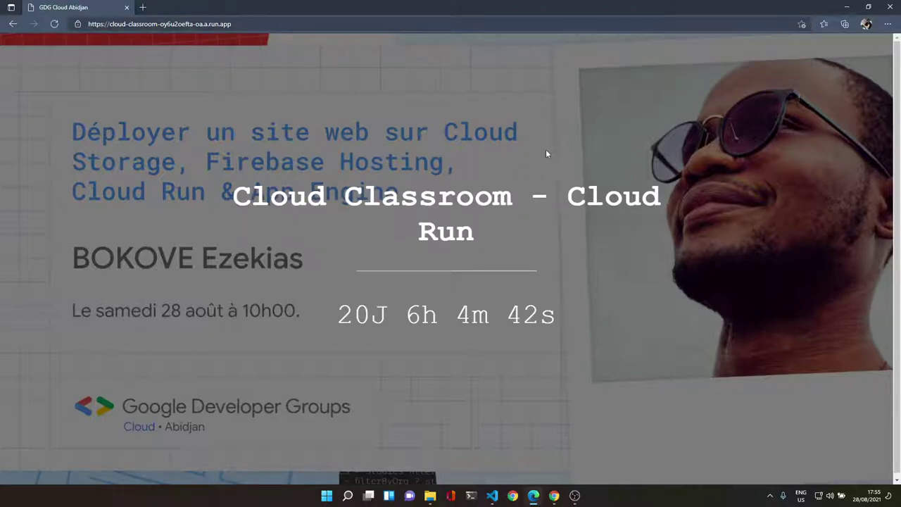
# Step: Open the Cloud Run site in a new Chrome incognito window
pyautogui.click(847, 6)
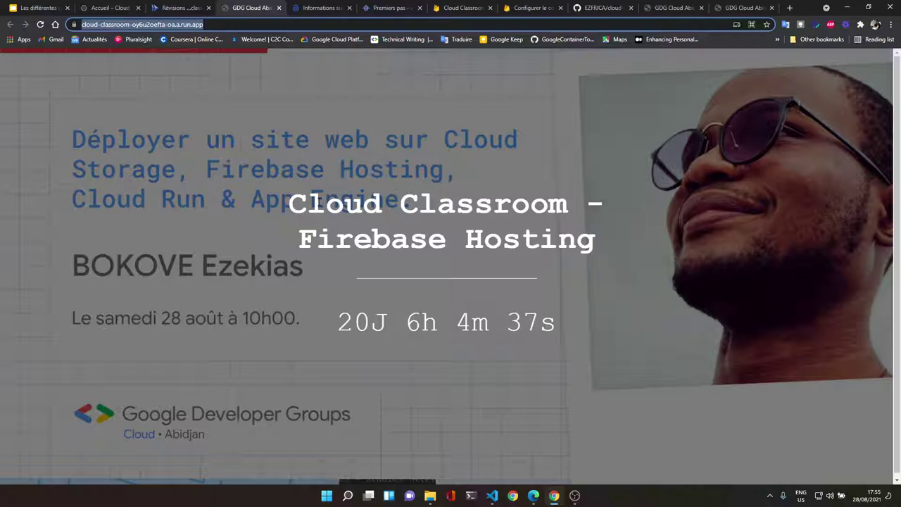
pyautogui.click(890, 25)
pyautogui.click(843, 56)
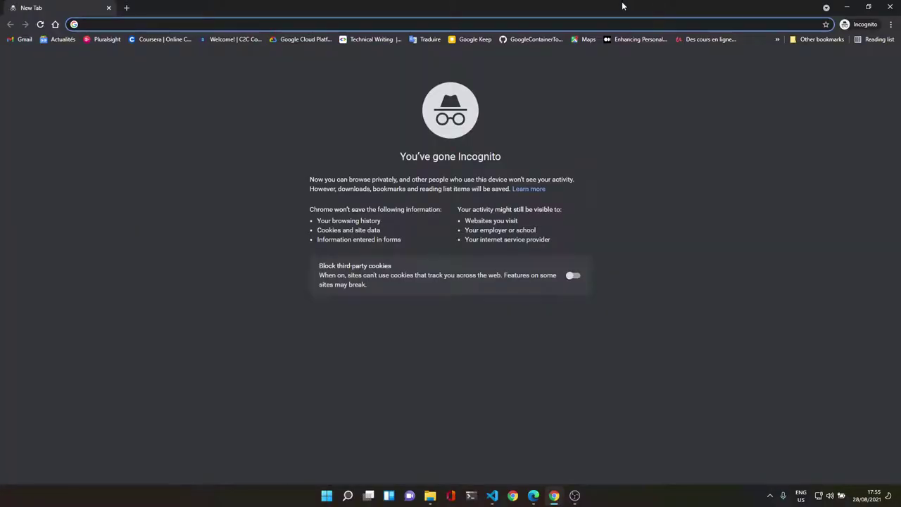
pyautogui.hotkey('ctrl', 'v')
pyautogui.press('Return')
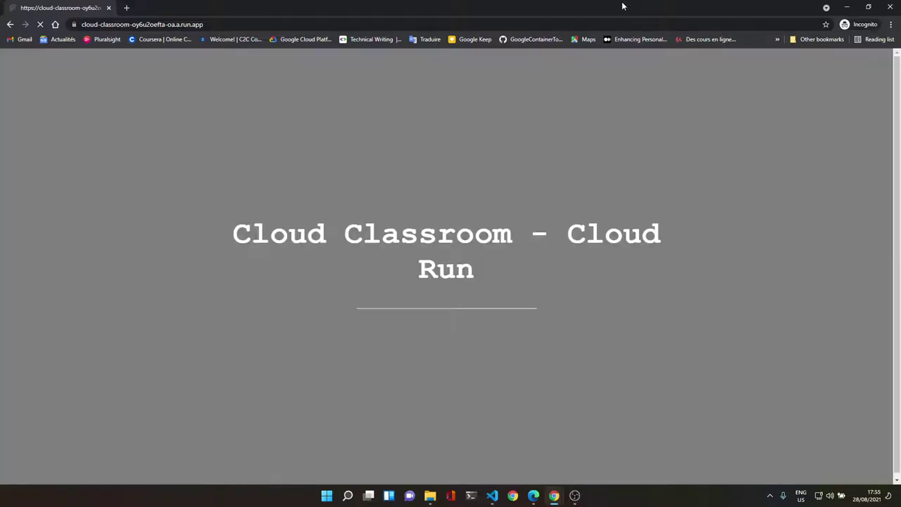
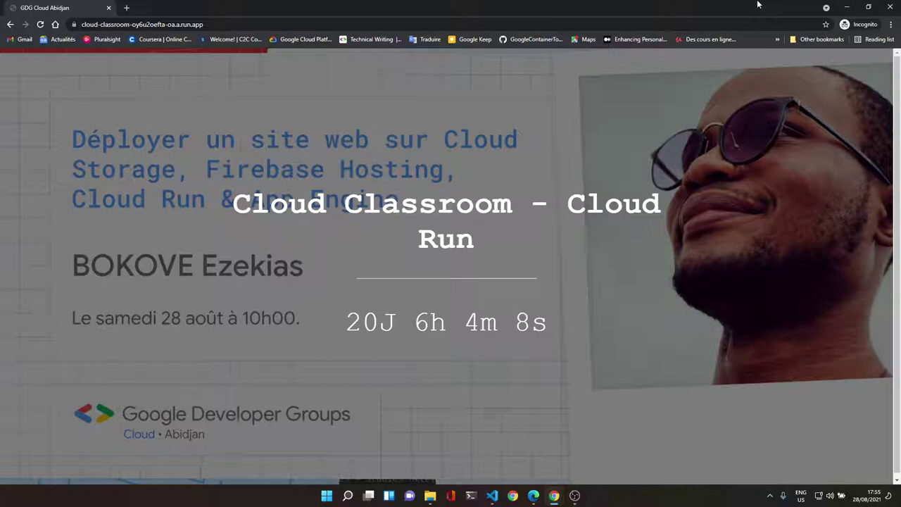
# Step: Bring Chrome forward and check the Cloud Storage countdown site and its web address
pyautogui.click(890, 6)
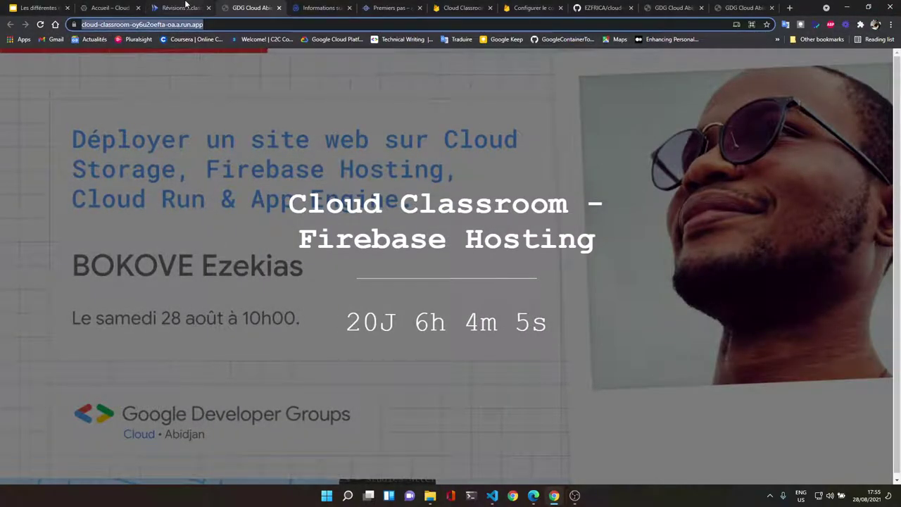
pyautogui.click(110, 7)
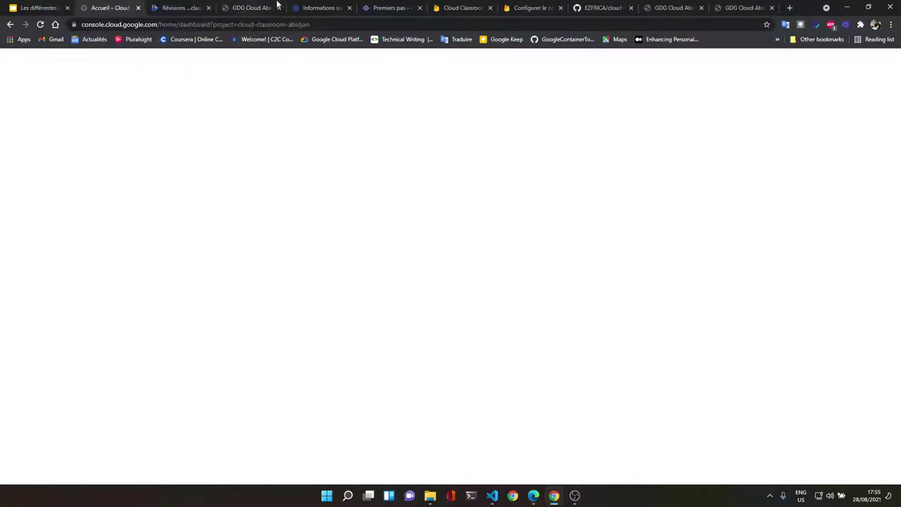
pyautogui.click(386, 7)
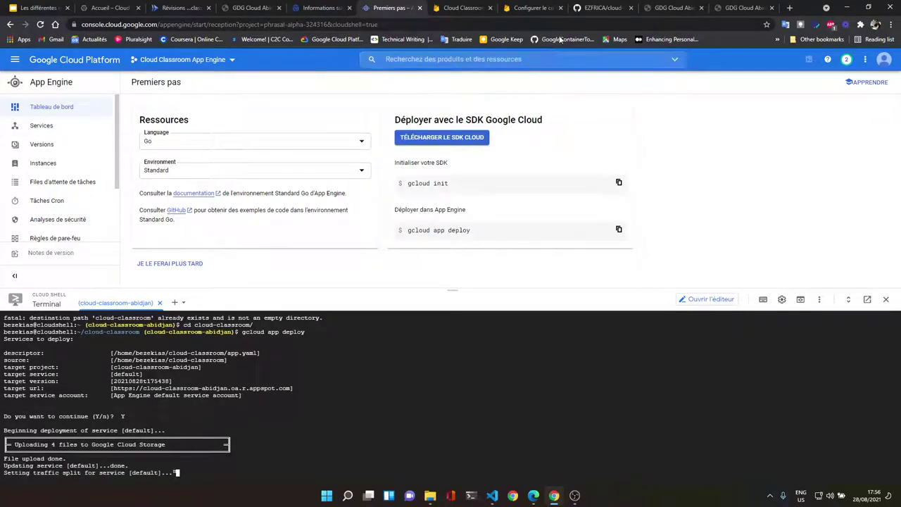
pyautogui.click(661, 8)
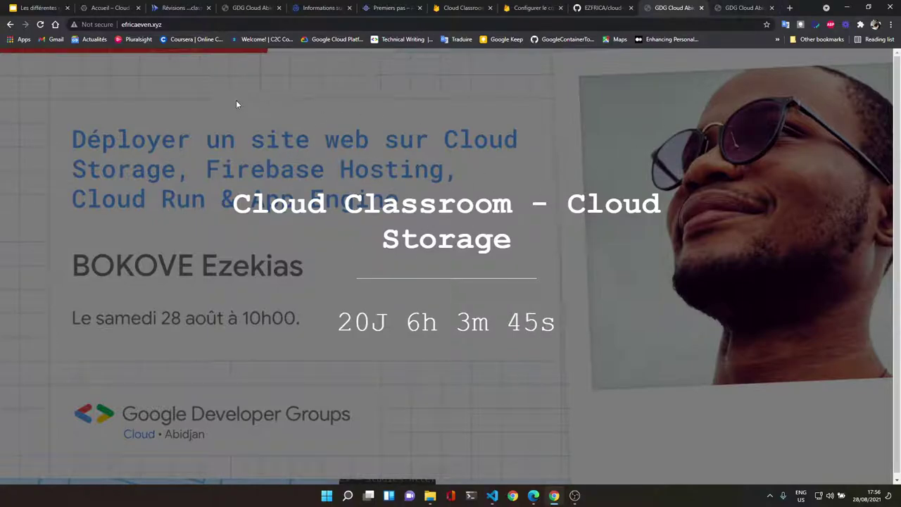
pyautogui.click(253, 25)
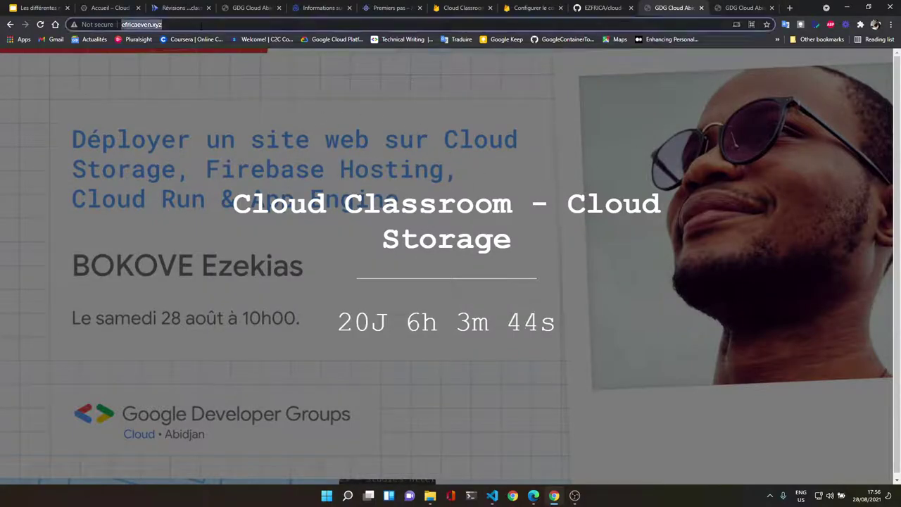
# Step: Check the Firebase Hosting and Cloud Run (Edge) countdown sites' web addresses
pyautogui.click(744, 8)
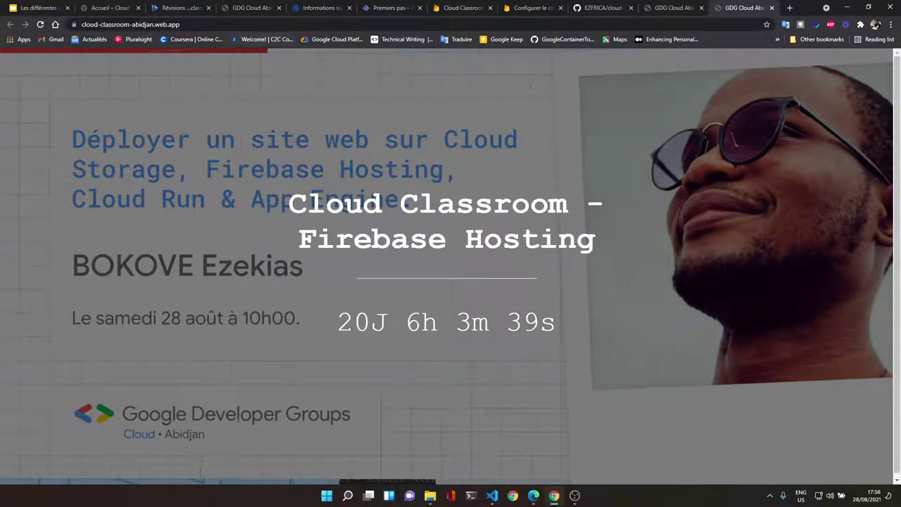
pyautogui.hotkey('ctrl', 'l')
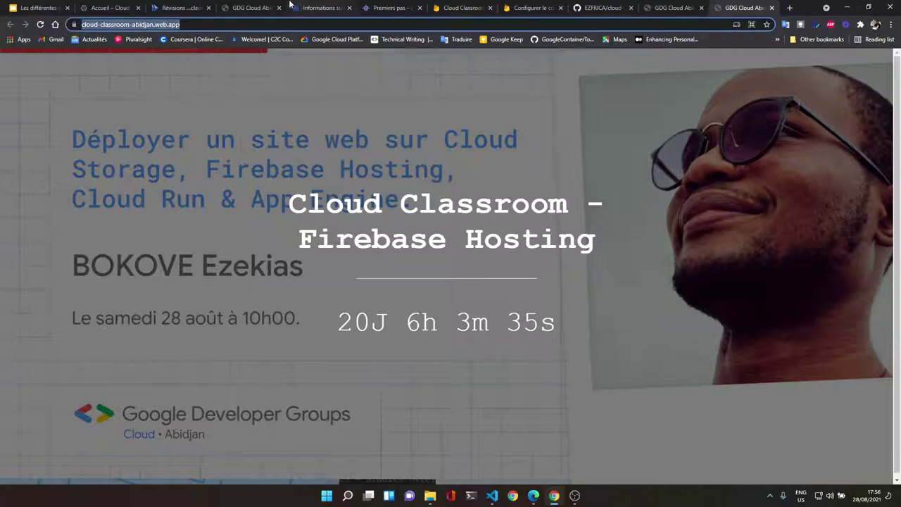
pyautogui.click(533, 495)
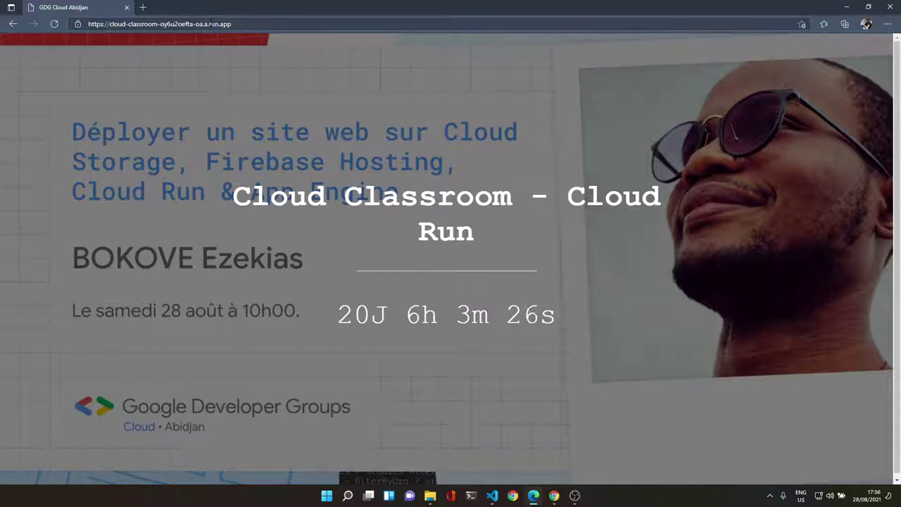
pyautogui.click(218, 24)
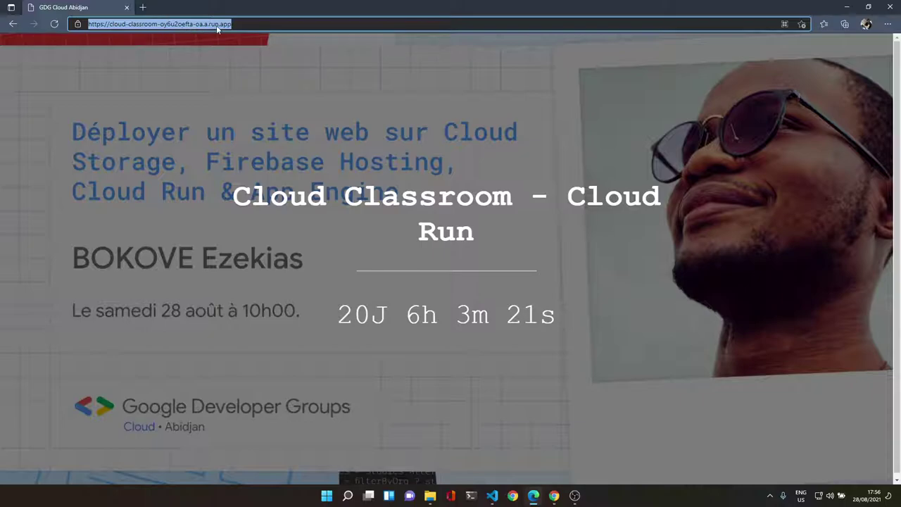
pyautogui.click(847, 7)
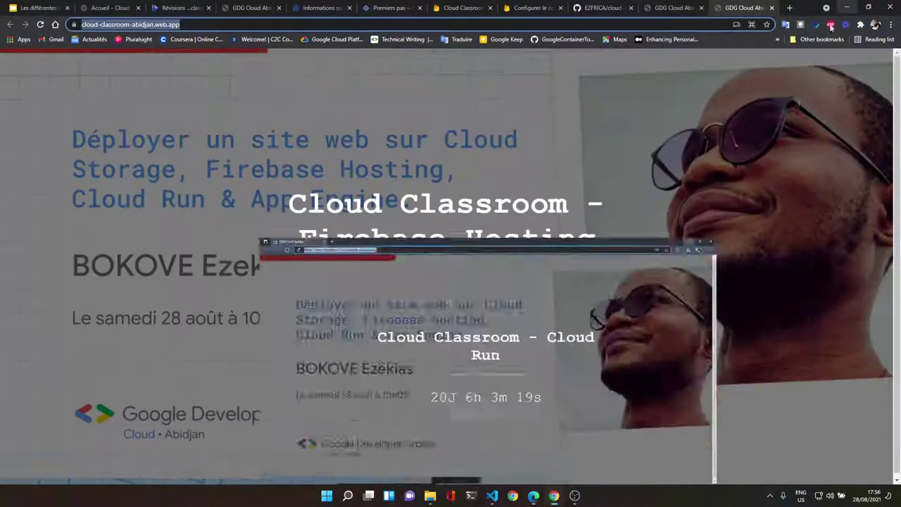
pyautogui.click(211, 25)
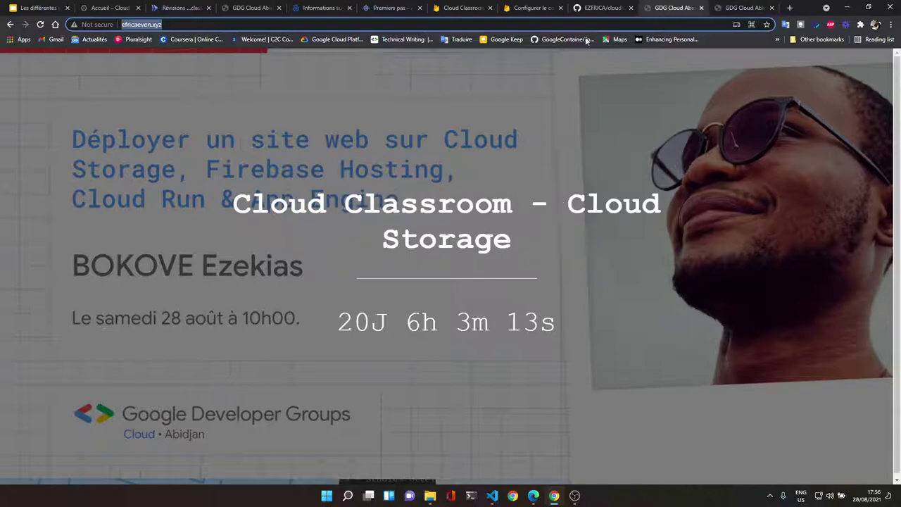
# Step: Revisit the Cloud Storage site, then return to the App Engine 'Premiers pas' tab
pyautogui.click(673, 8)
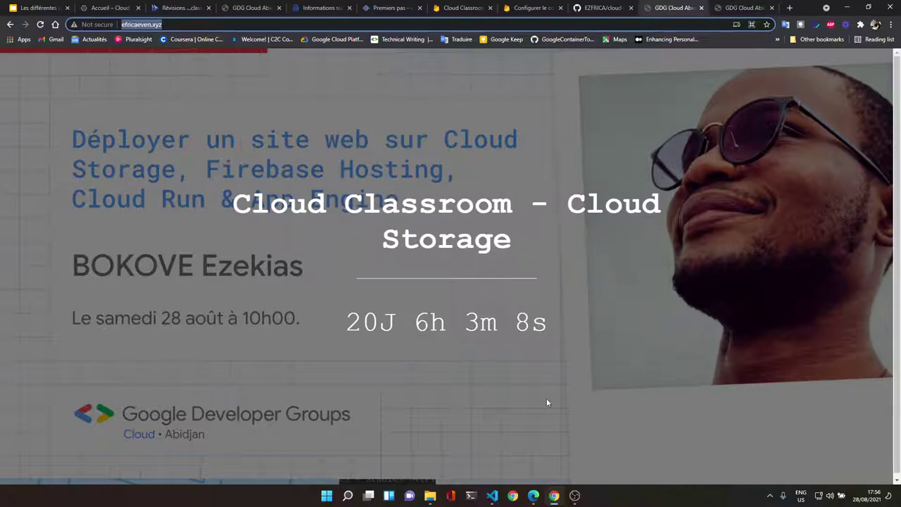
pyautogui.moveTo(553, 499)
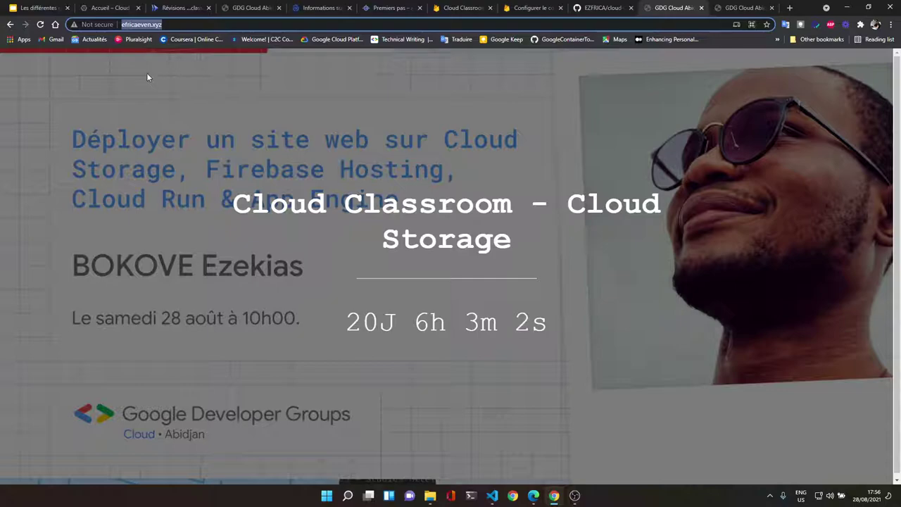
pyautogui.click(386, 8)
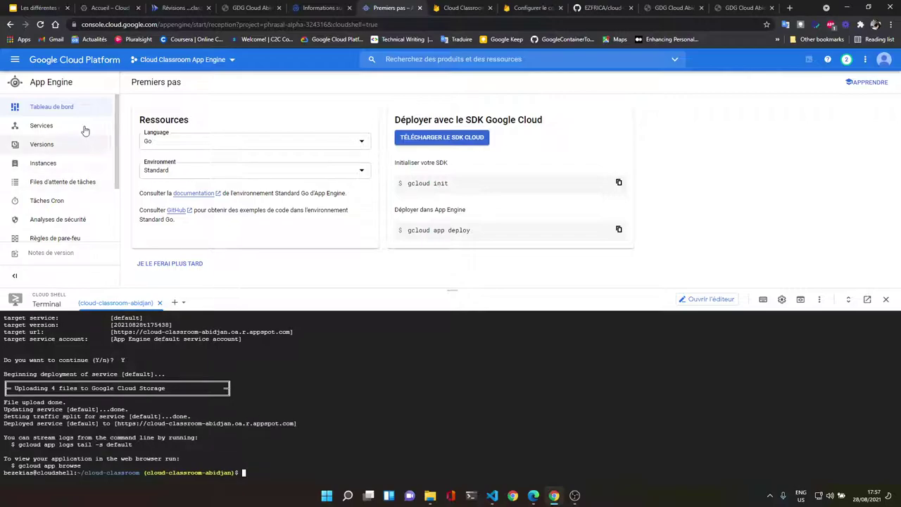
# Step: Close the Cloud Shell terminal and reload the App Engine dashboard
pyautogui.click(57, 133)
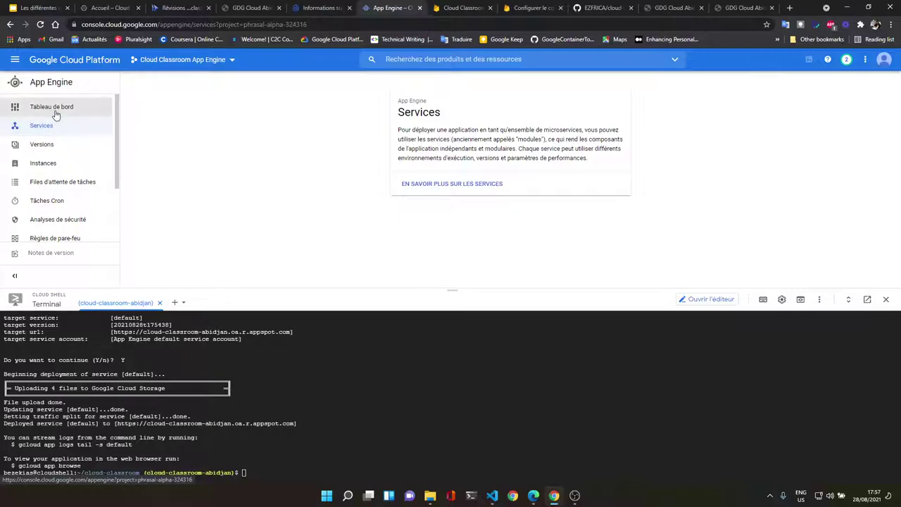
pyautogui.click(55, 111)
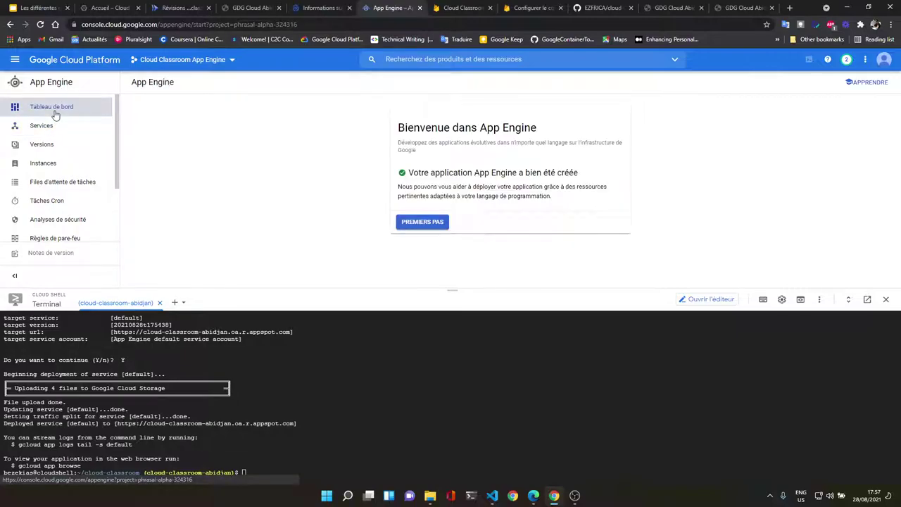
pyautogui.click(433, 222)
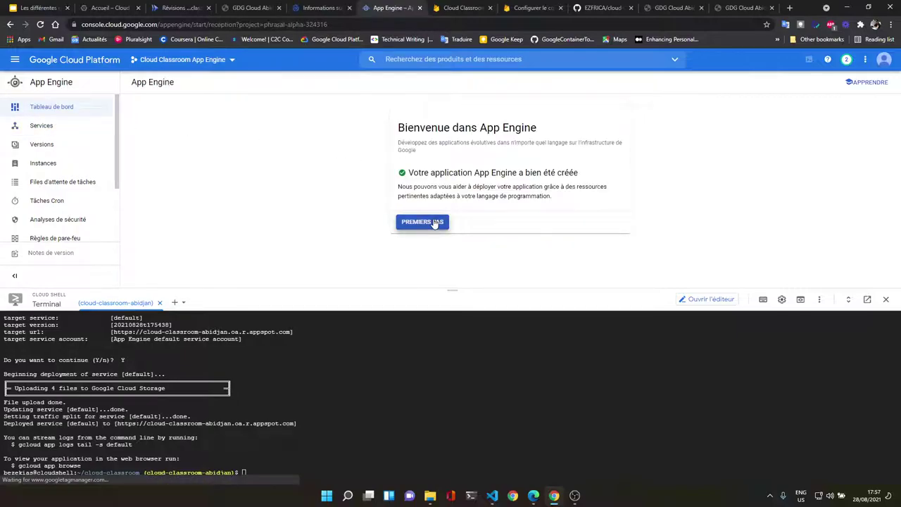
pyautogui.click(35, 124)
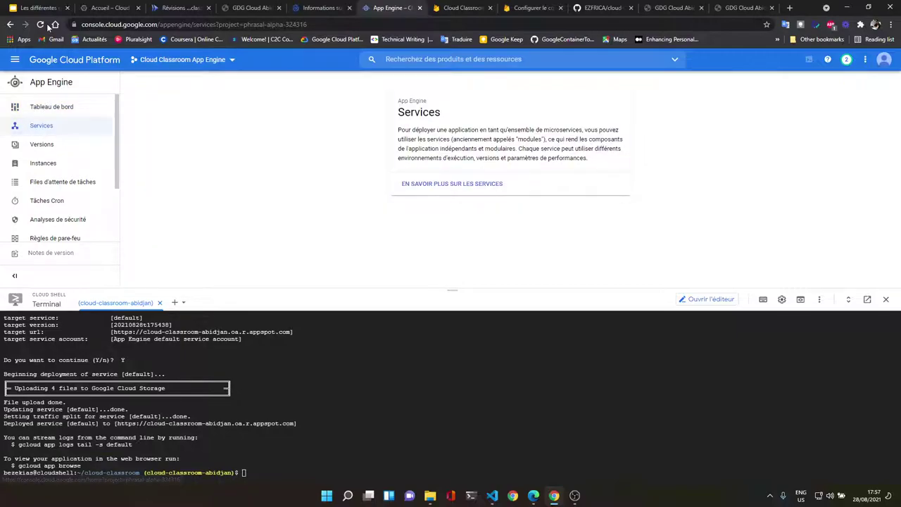
pyautogui.click(884, 299)
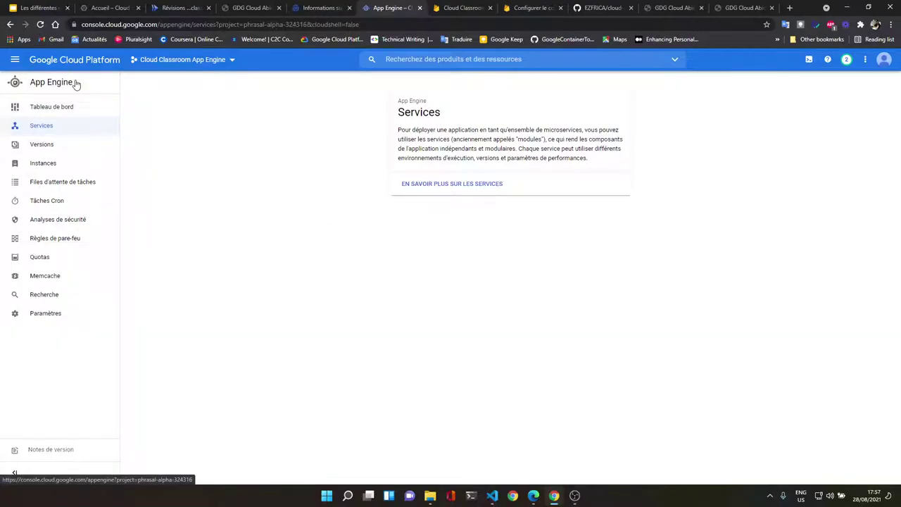
pyautogui.click(42, 106)
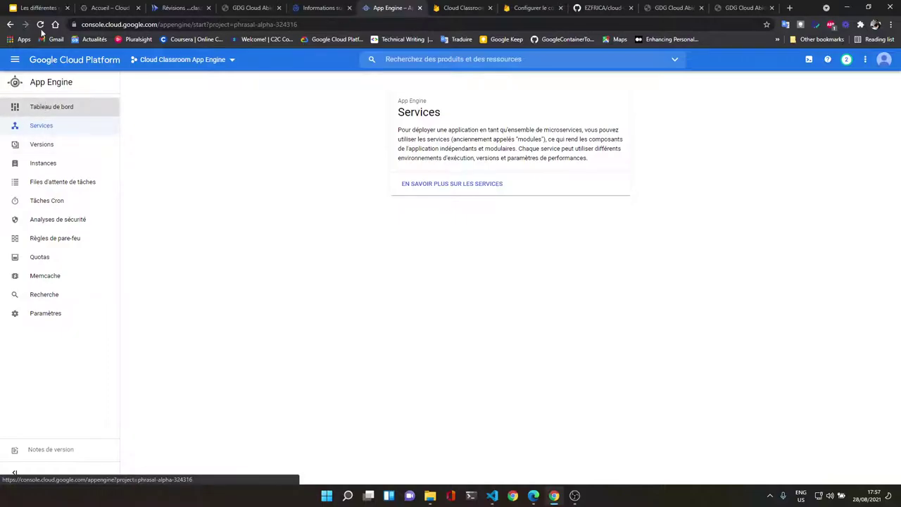
pyautogui.click(40, 24)
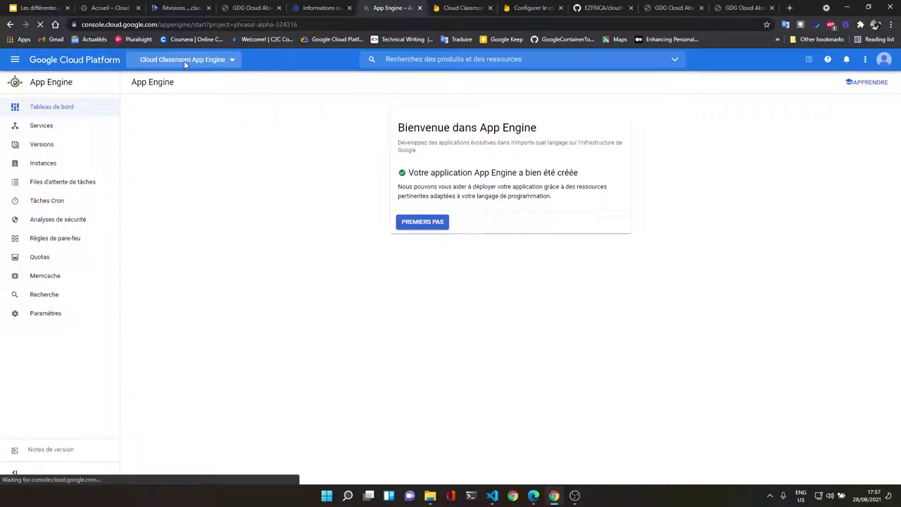
# Step: Select Cloud Classroom Abidjan in the project list and open its Tableau de bord
pyautogui.click(184, 60)
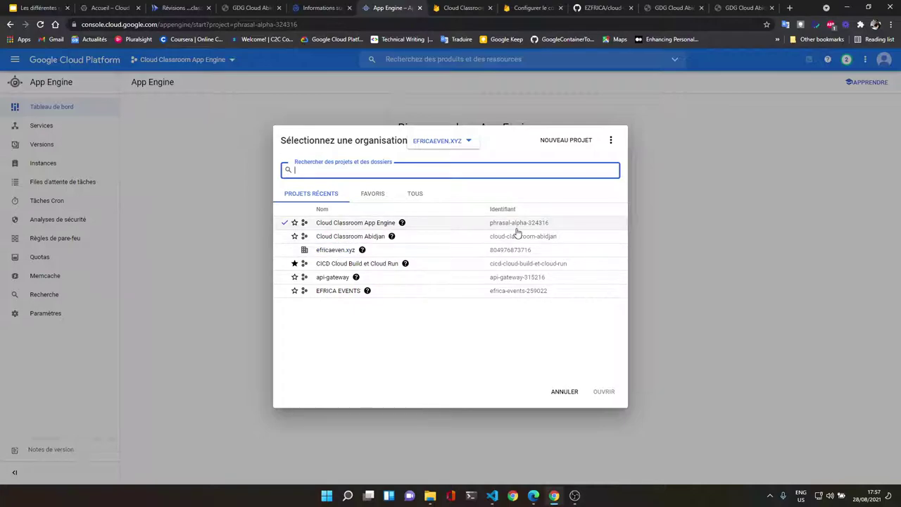
pyautogui.click(368, 242)
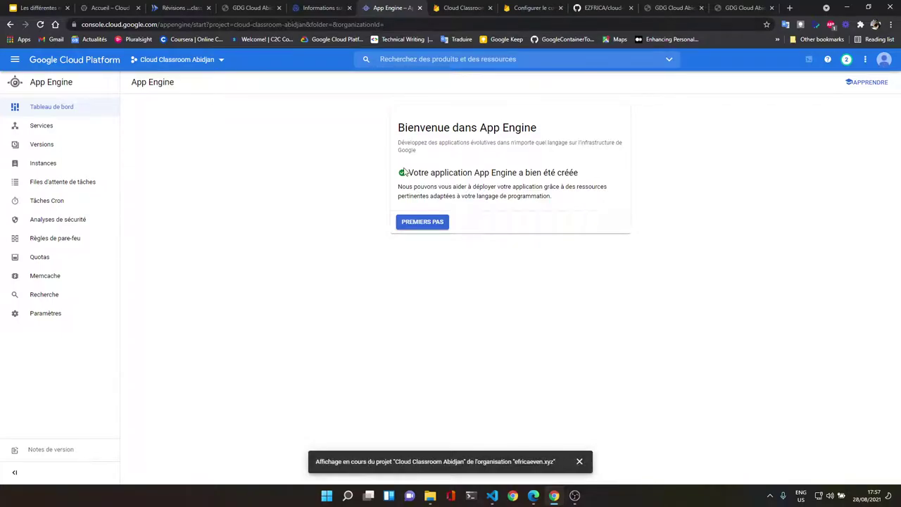
pyautogui.click(53, 116)
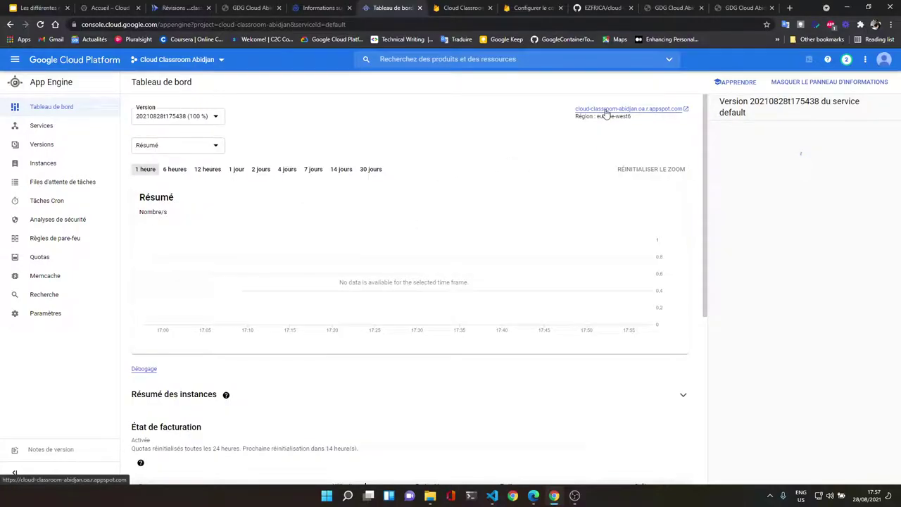
# Step: Open the appspot countdown site in a new tab and compare it with the Cloud Build details
pyautogui.click(606, 110)
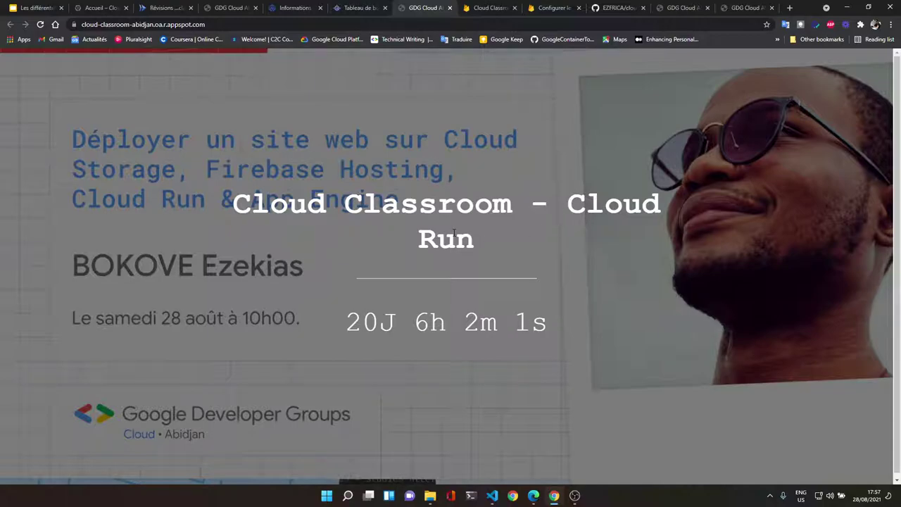
pyautogui.click(361, 10)
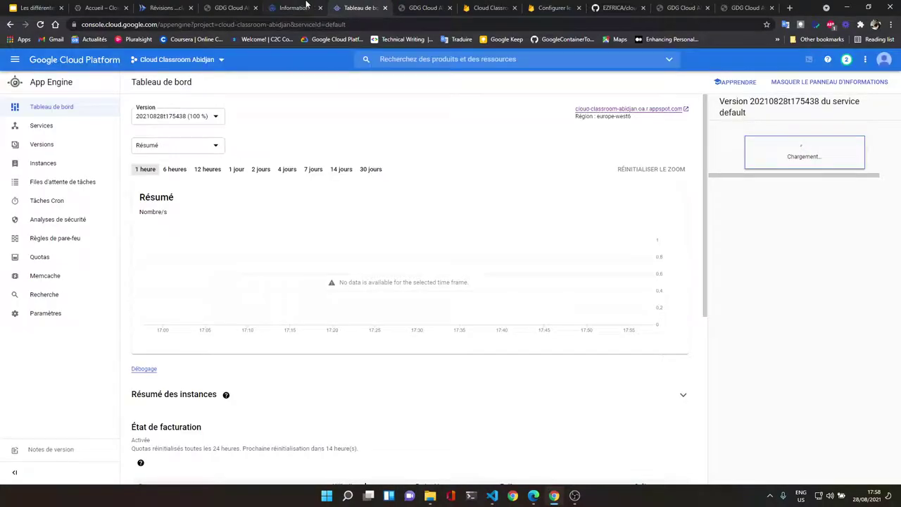
pyautogui.click(295, 7)
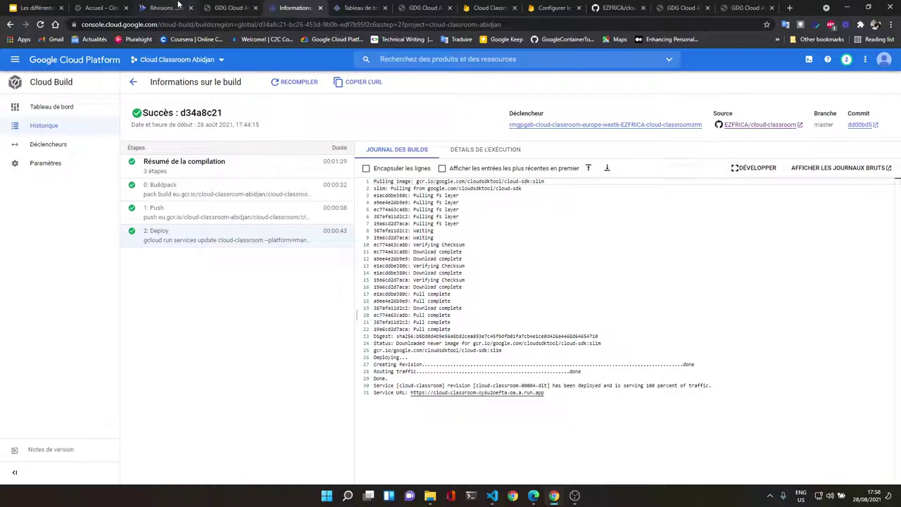
pyautogui.click(438, 7)
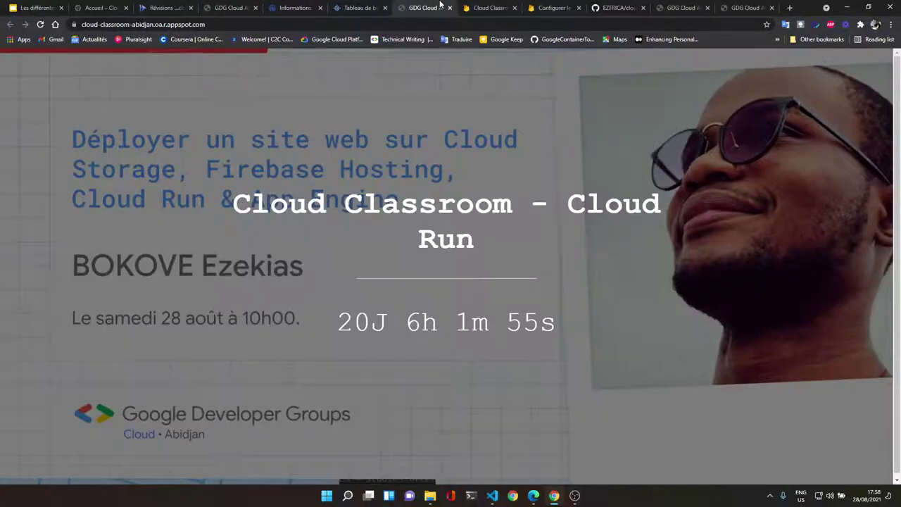
pyautogui.click(360, 7)
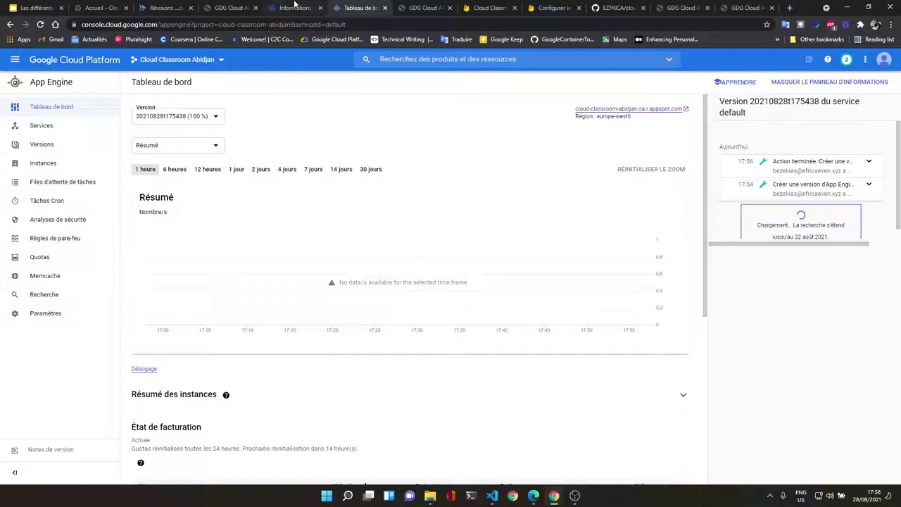
pyautogui.click(294, 8)
# Step: Close the duplicate countdown tab and bring up the App Engine countdown page
pyautogui.click(236, 7)
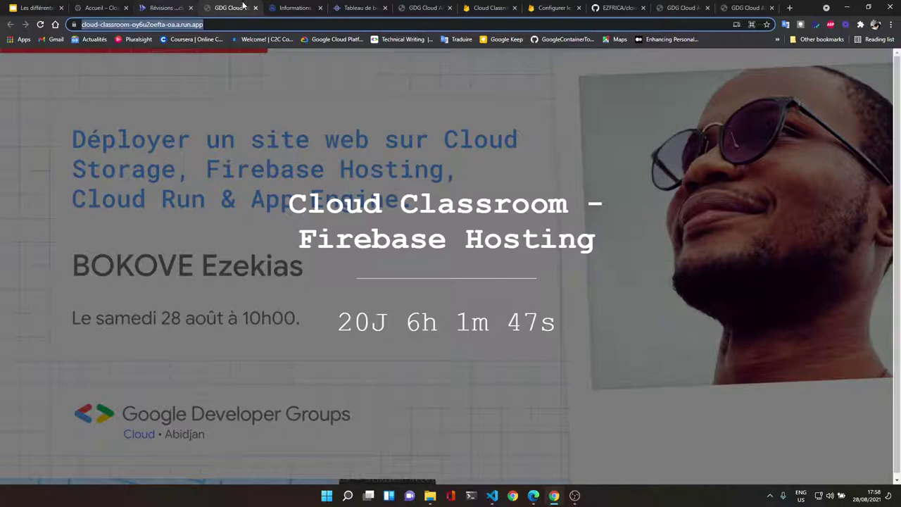
pyautogui.click(255, 8)
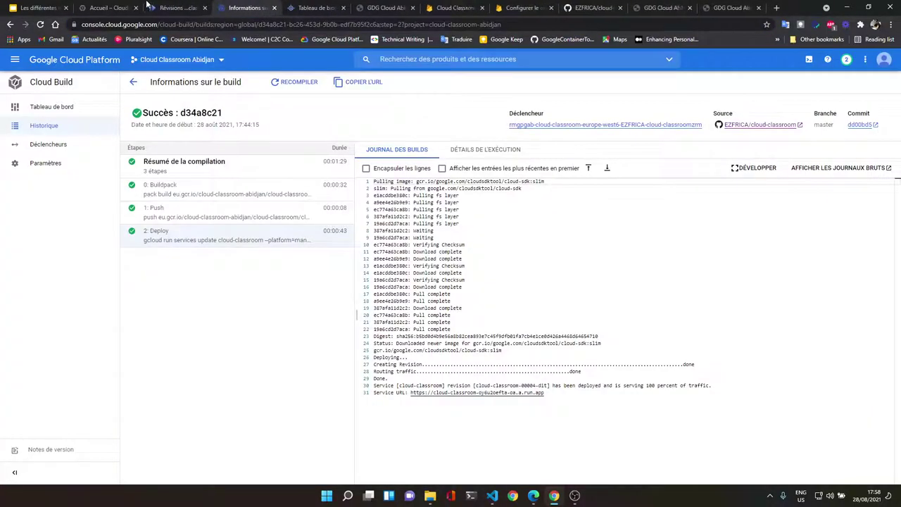
pyautogui.click(179, 6)
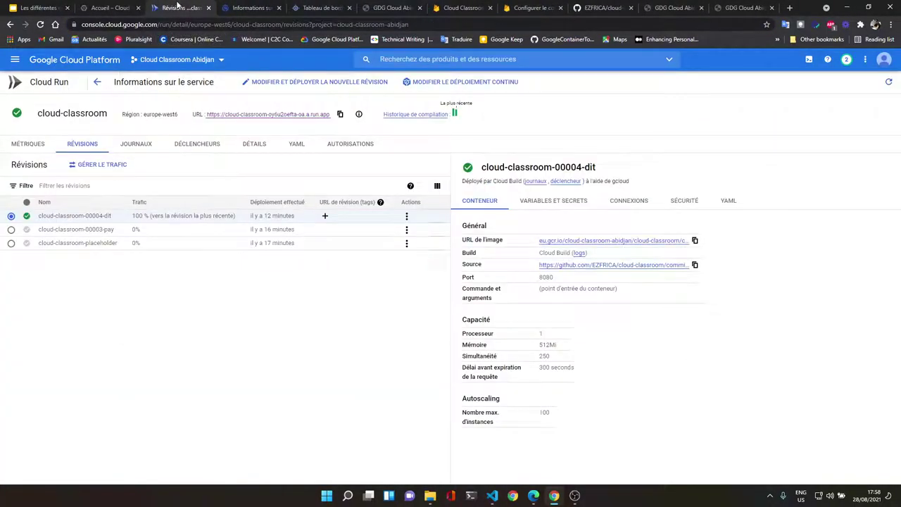
pyautogui.click(315, 6)
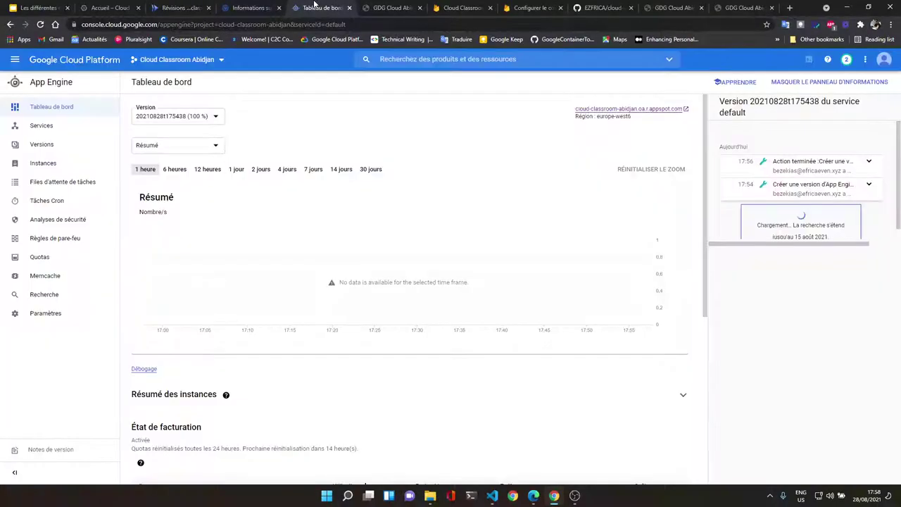
pyautogui.click(386, 5)
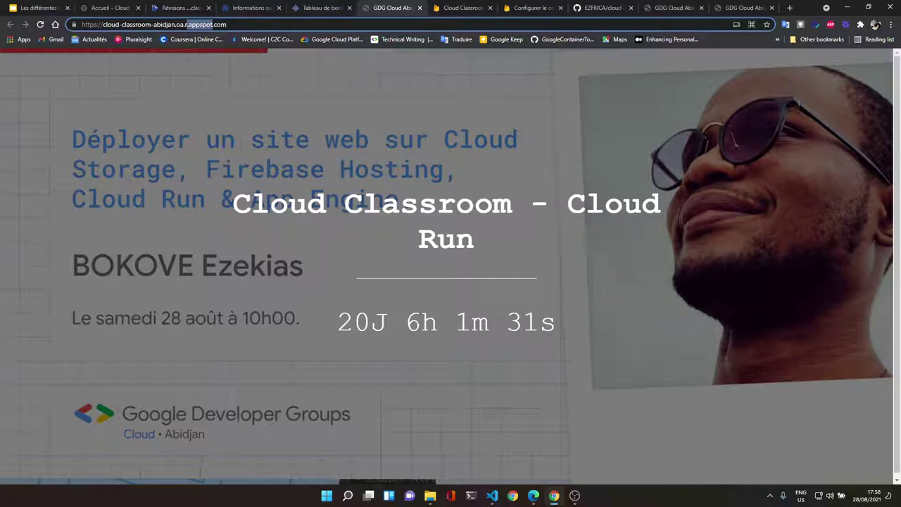
# Step: Open the appspot.com site from the Tableau de bord in a new tab, then return to the dashboard
pyautogui.click(331, 7)
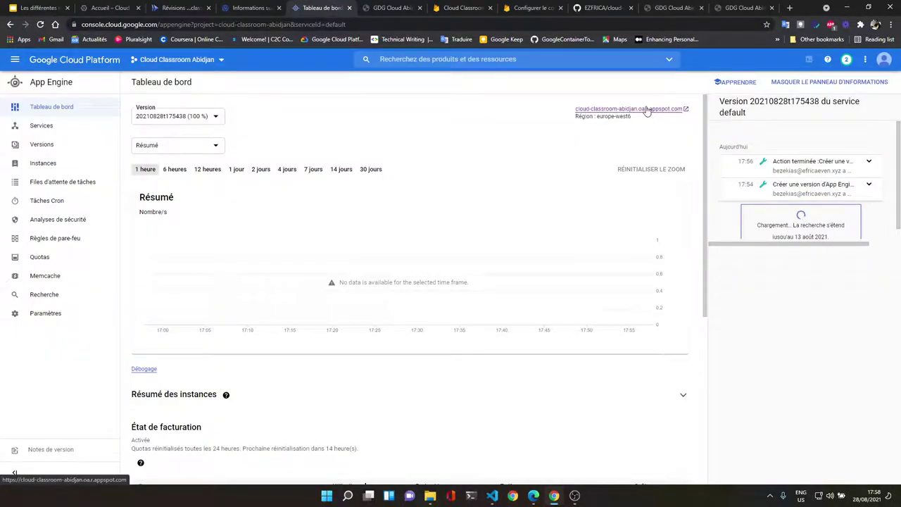
pyautogui.click(646, 109)
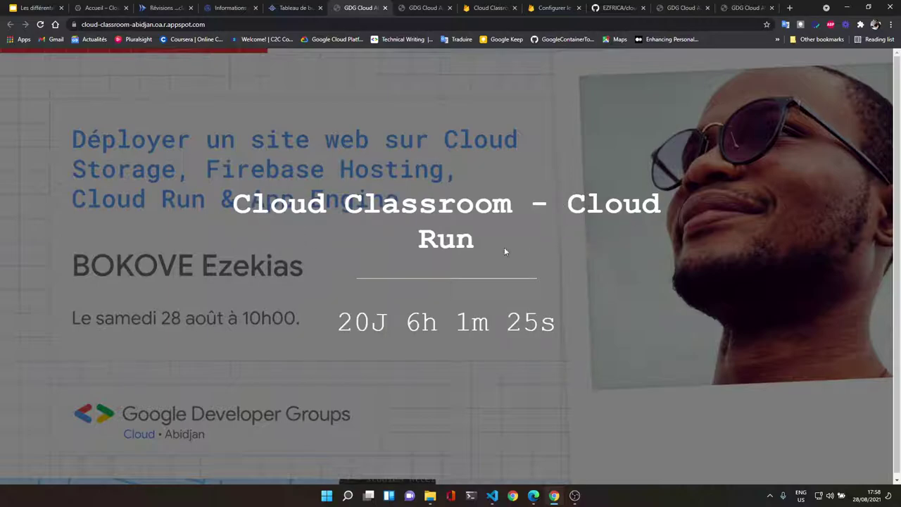
pyautogui.click(295, 7)
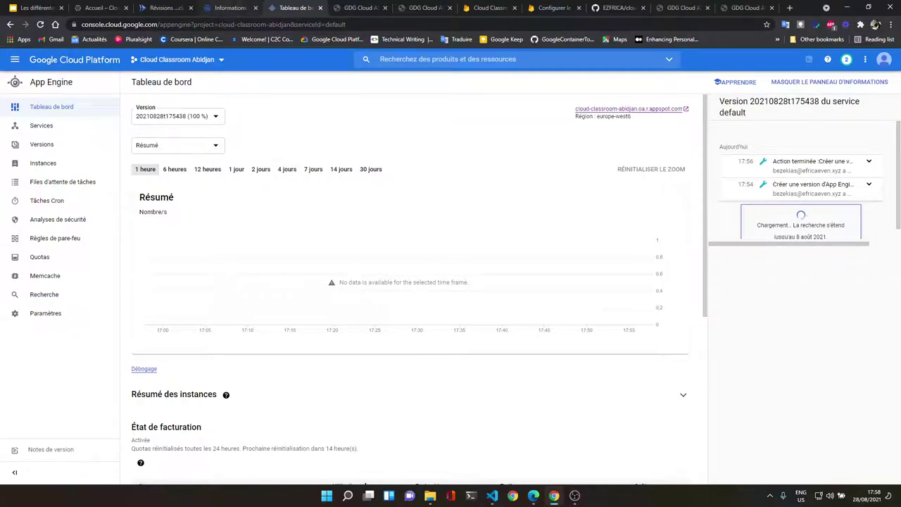
pyautogui.click(227, 8)
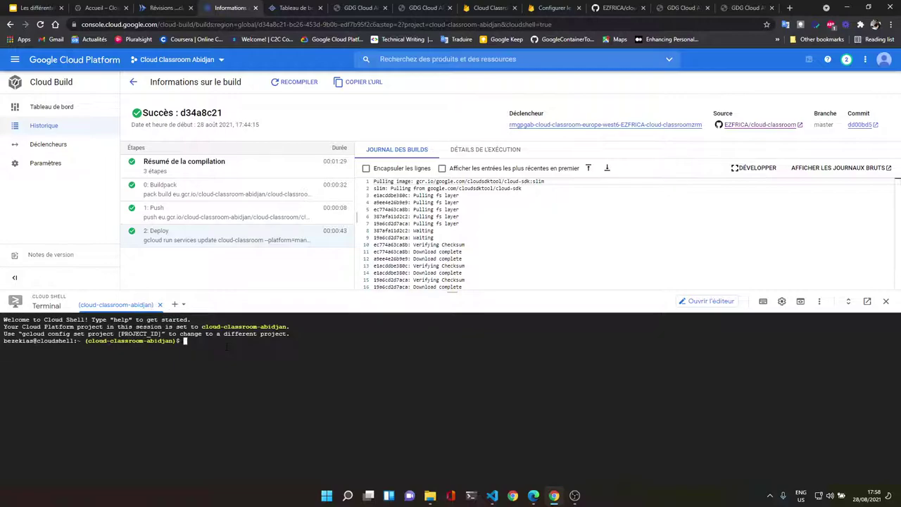
# Step: Move into the cloud-classroom folder in Cloud Shell, exiting an accidental empty nano session
pyautogui.write('cd cloud-c')
pyautogui.press('Tab')
pyautogui.press('Return')
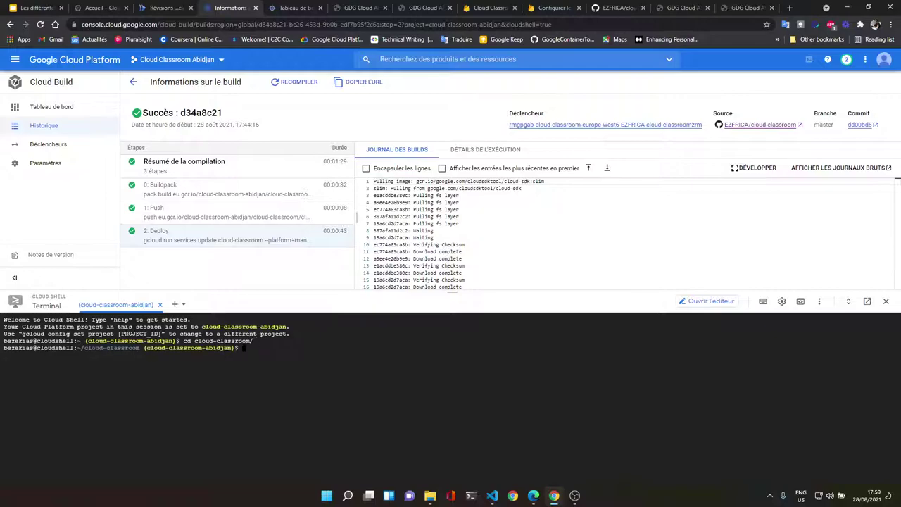
pyautogui.write('nano i')
pyautogui.press('Return')
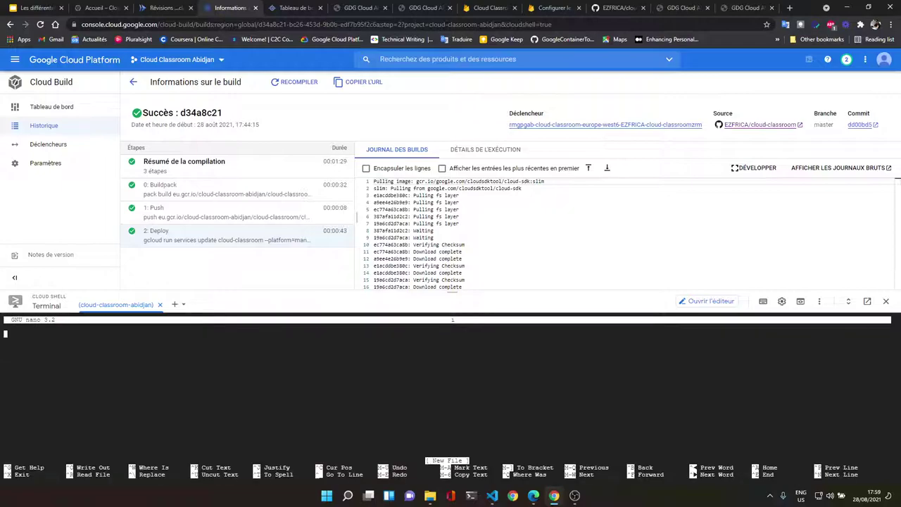
pyautogui.hotkey('ctrl', 'x')
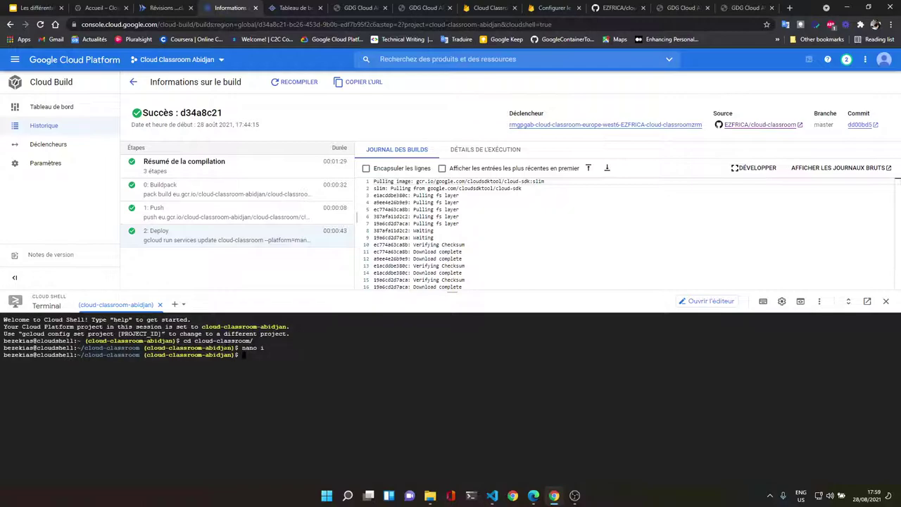
# Step: List the files (app.yaml, main.go, static), enter the static folder and begin typing nano index.html
pyautogui.write('ls')
pyautogui.press('Return')
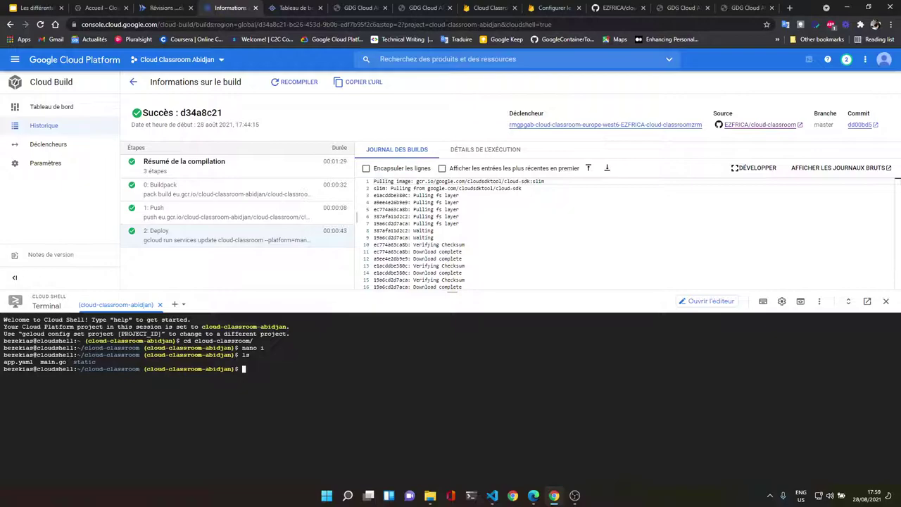
pyautogui.write('cd st')
pyautogui.press('Tab')
pyautogui.press('Return')
pyautogui.write('nano ')
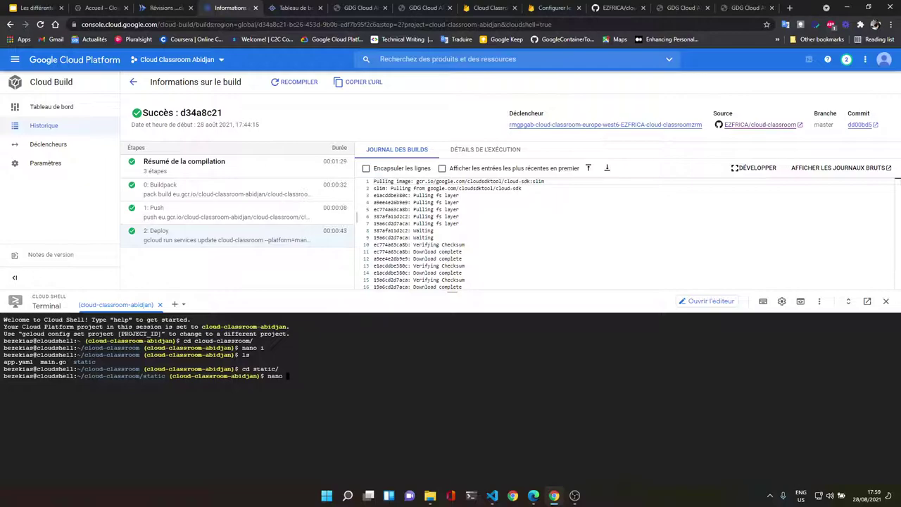
pyautogui.write('i')
# Step: Open index.html in nano and enlarge the terminal to reach the main heading
pyautogui.press('Tab')
pyautogui.press('Return')
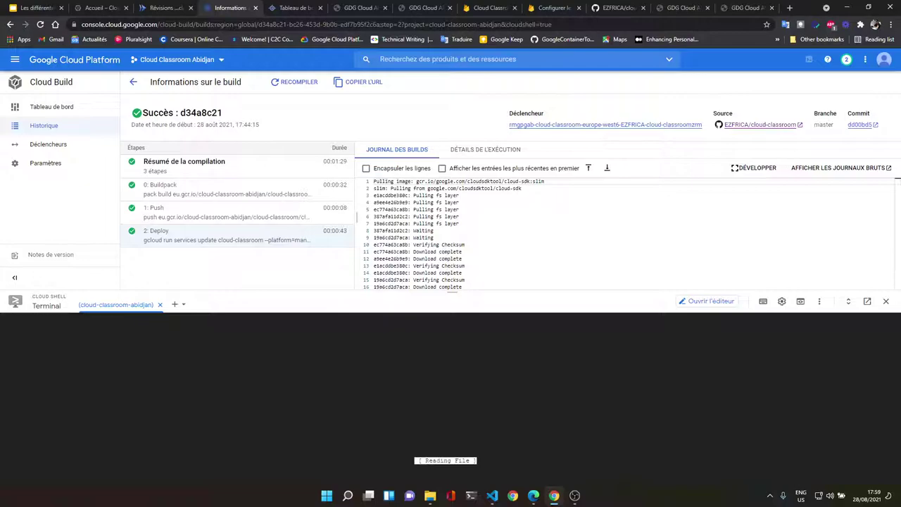
pyautogui.click(5, 341)
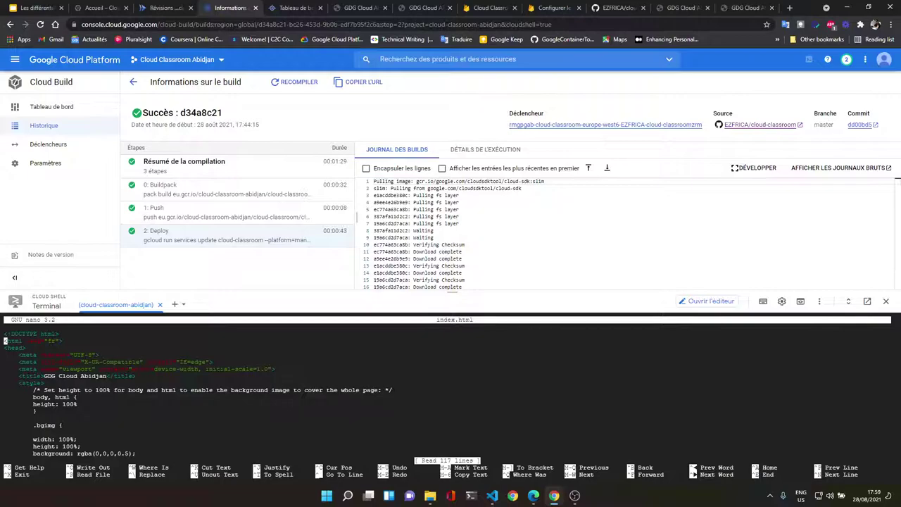
pyautogui.click(5, 355)
pyautogui.press('Down')
pyautogui.press('Down')
pyautogui.press('Down')
pyautogui.press('Down')
pyautogui.press('Down')
pyautogui.press('Down')
pyautogui.press('Down')
pyautogui.press('Down')
pyautogui.press('Down')
pyautogui.press('Down')
pyautogui.press('Down')
pyautogui.press('Down')
pyautogui.press('Down')
pyautogui.press('Down')
pyautogui.press('Down')
pyautogui.press('Down')
pyautogui.press('Down')
pyautogui.press('Down')
pyautogui.press('Down')
pyautogui.press('Down')
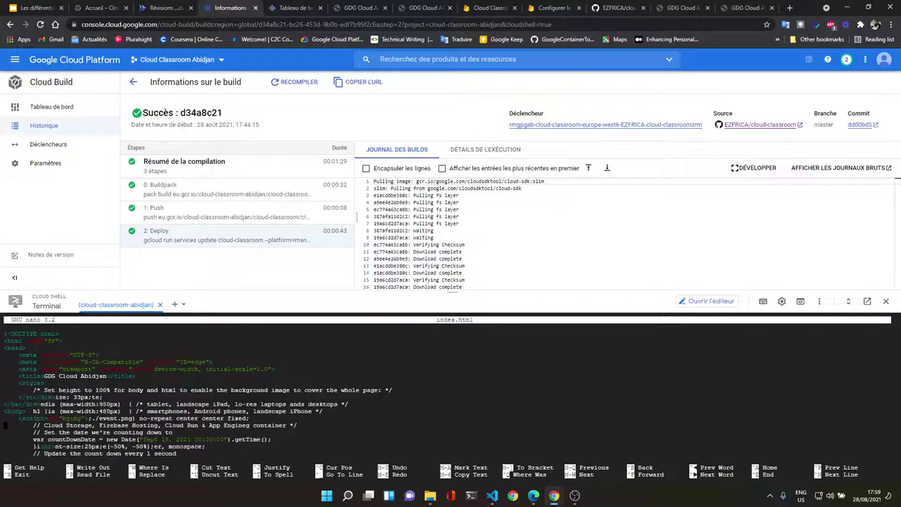
pyautogui.press('Up')
pyautogui.press('Up')
pyautogui.press('Up')
pyautogui.press('Up')
pyautogui.press('Up')
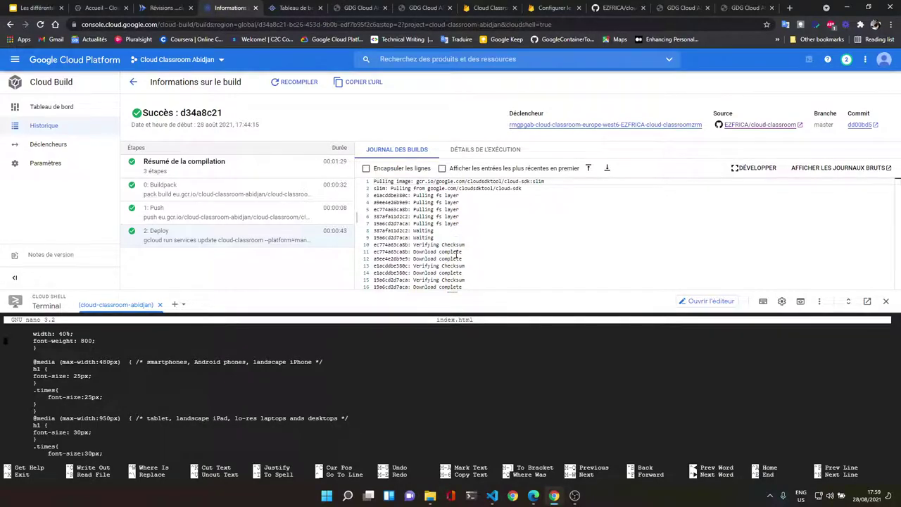
pyautogui.moveTo(453, 292); pyautogui.dragTo(465, 105)
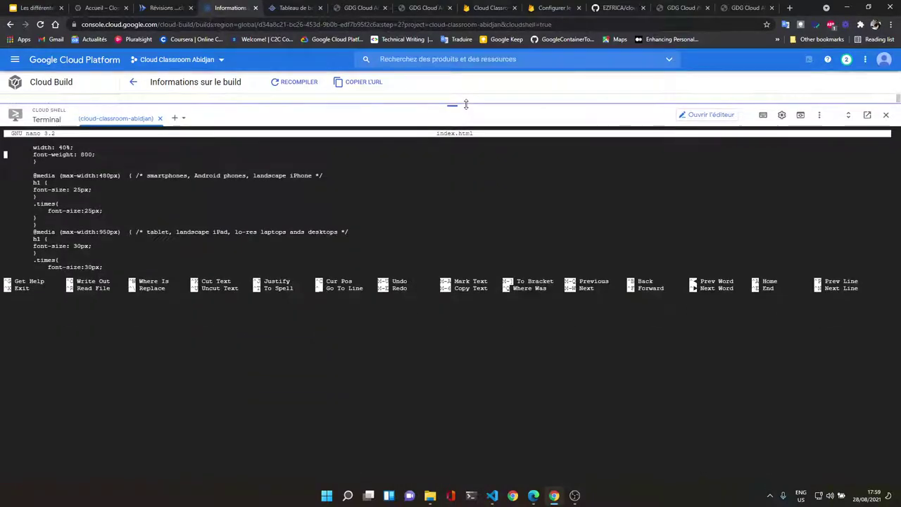
pyautogui.press('Down')
pyautogui.press('Down')
pyautogui.press('Down')
pyautogui.press('Down')
pyautogui.press('Down')
pyautogui.press('Down')
pyautogui.press('Down')
pyautogui.press('Down')
pyautogui.press('Down')
pyautogui.press('Down')
pyautogui.press('Down')
pyautogui.press('Down')
pyautogui.press('Down')
pyautogui.press('Down')
pyautogui.press('Down')
pyautogui.press('Down')
pyautogui.press('Down')
pyautogui.press('Down')
pyautogui.press('Down')
pyautogui.press('Down')
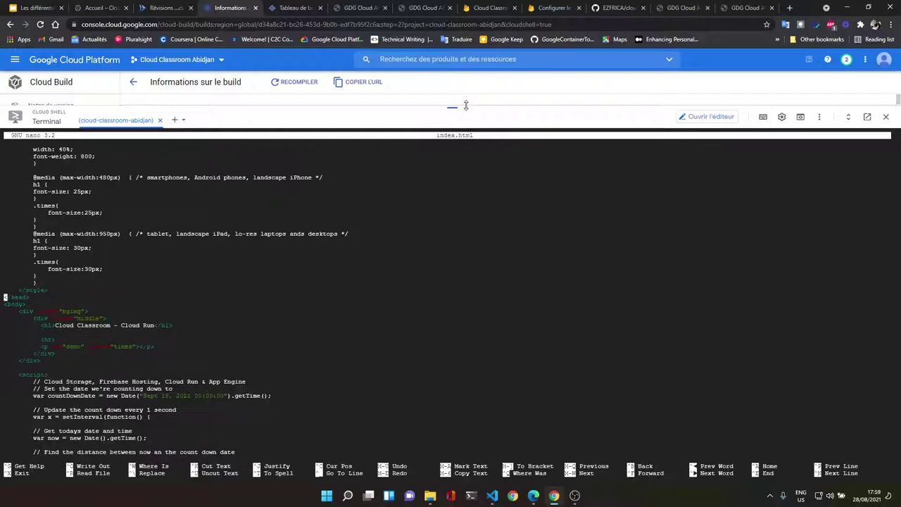
# Step: Change the h1 heading label from 'Cloud Run' to 'App Engine'
pyautogui.press('Right')
pyautogui.press('Right')
pyautogui.press('Right')
pyautogui.press('Right')
pyautogui.press('Right')
pyautogui.press('Right')
pyautogui.press('Right')
pyautogui.press('Right')
pyautogui.press('Right')
pyautogui.press('Right')
pyautogui.press('Right')
pyautogui.press('Right')
pyautogui.press('Right')
pyautogui.press('Right')
pyautogui.press('Right')
pyautogui.press('Right')
pyautogui.press('Right')
pyautogui.press('Right')
pyautogui.press('Right')
pyautogui.press('Right')
pyautogui.press('Right')
pyautogui.press('Down')
pyautogui.press('Right')
pyautogui.press('Right')
pyautogui.press('Right')
pyautogui.press('Delete')
pyautogui.press('Delete')
pyautogui.press('Delete')
pyautogui.press('Delete')
pyautogui.press('Delete')
pyautogui.press('Delete')
pyautogui.press('Delete')
pyautogui.press('Delete')
pyautogui.press('Delete')
pyautogui.press('capslock')
pyautogui.press('capslock')
pyautogui.write('App ')
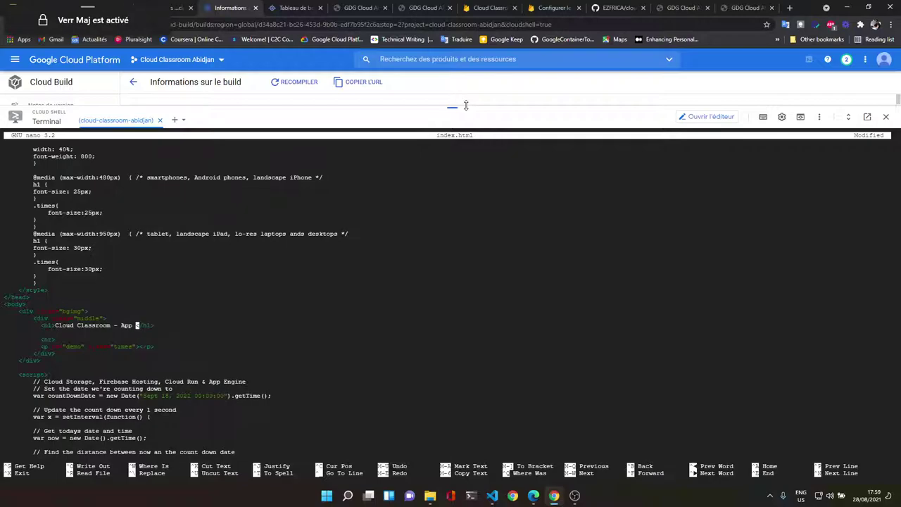
pyautogui.write('E')
pyautogui.press('capslock')
pyautogui.write('ngi')
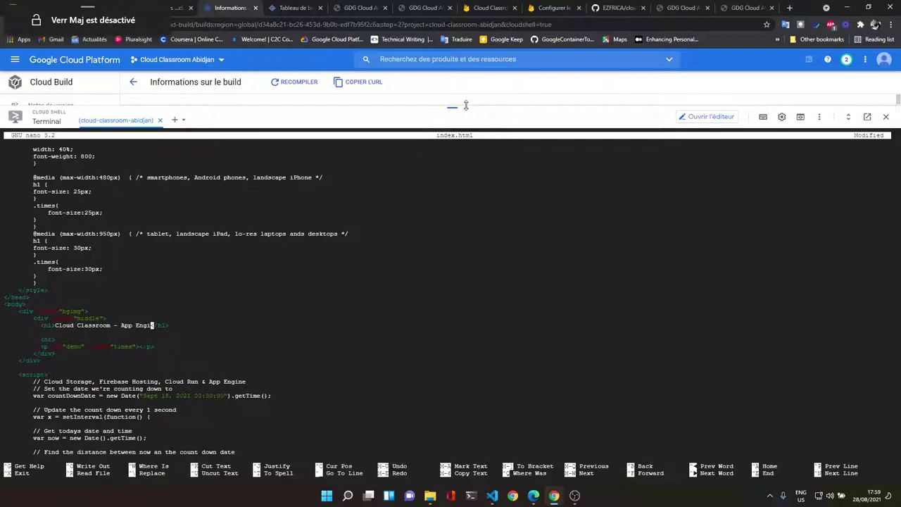
pyautogui.write('ne')
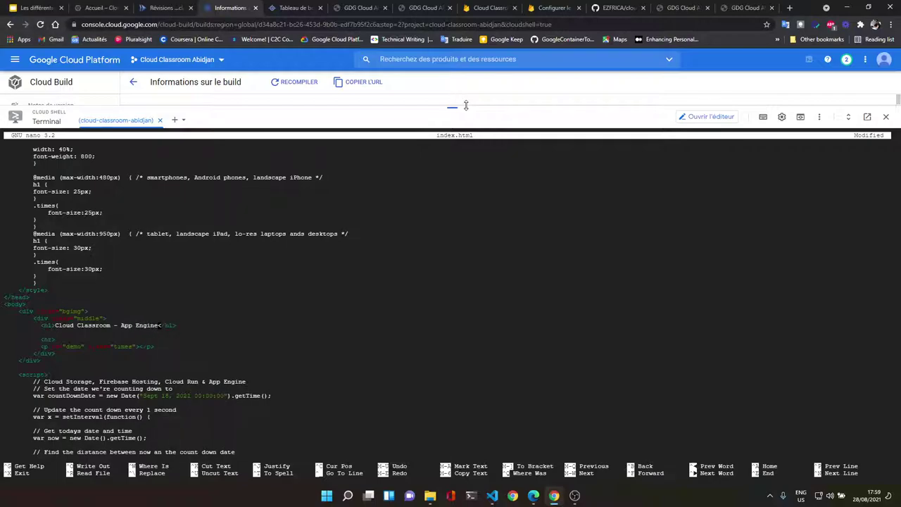
# Step: Save index.html (117 lines), exit nano and recall the previous shell command
pyautogui.hotkey('ctrl', 'o')
pyautogui.press('Return')
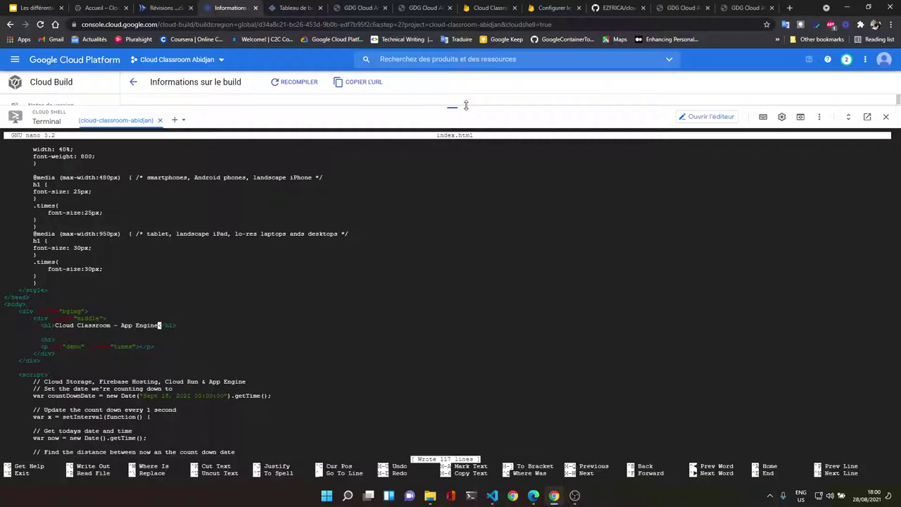
pyautogui.hotkey('ctrl', 'x')
pyautogui.press('Up')
pyautogui.press('Up')
pyautogui.press('Up')
pyautogui.press('Up')
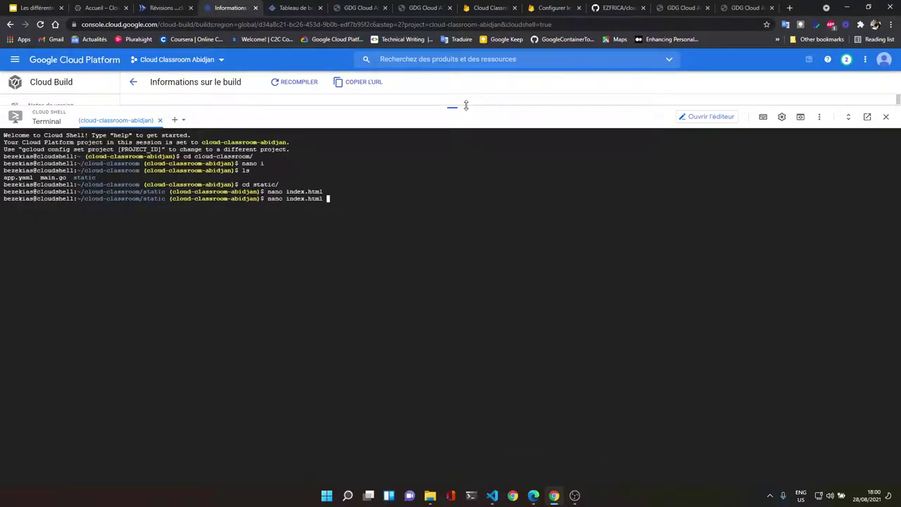
# Step: Run gcloud app deploy from static, which fails without app.yaml, then cd .. to the project folder
pyautogui.press('Up')
pyautogui.press('Up')
pyautogui.press('Down')
pyautogui.press('Up')
pyautogui.press('Return')
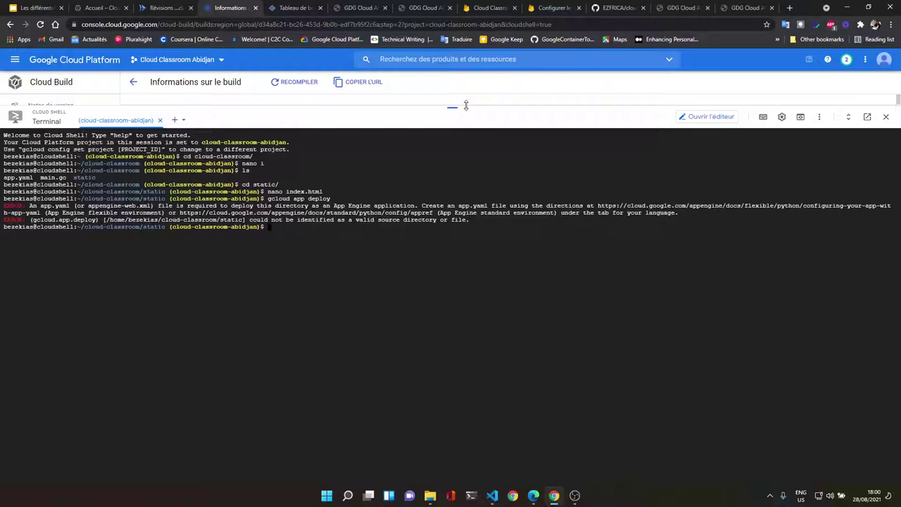
pyautogui.write('cd ..')
pyautogui.press('Return')
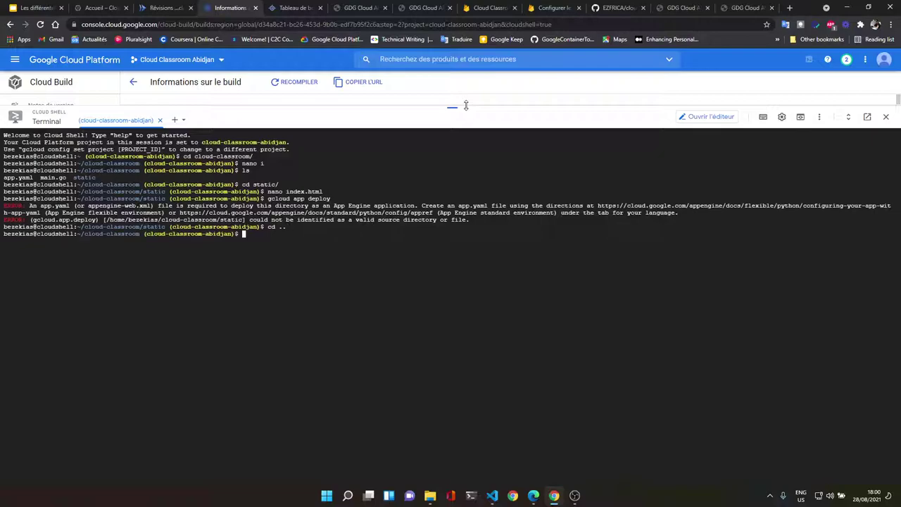
# Step: Rerun gcloud app deploy from cloud-classroom, confirm with Y, and follow the build's progress
pyautogui.press('Up')
pyautogui.press('Up')
pyautogui.press('Return')
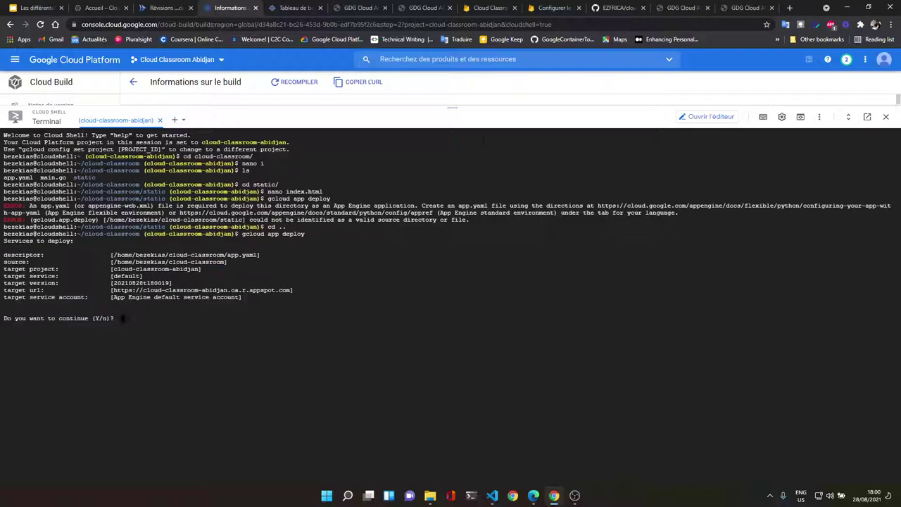
pyautogui.press('capslock')
pyautogui.write('Y')
pyautogui.press('capslock')
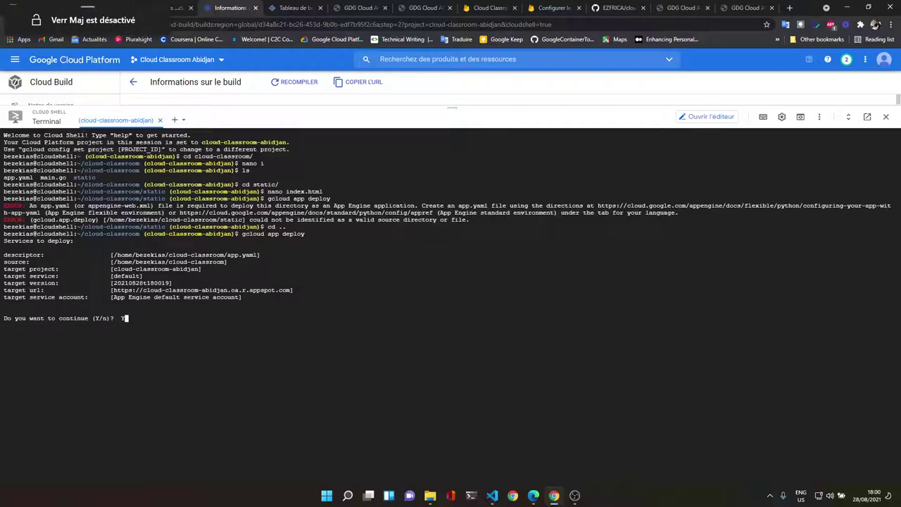
pyautogui.press('Return')
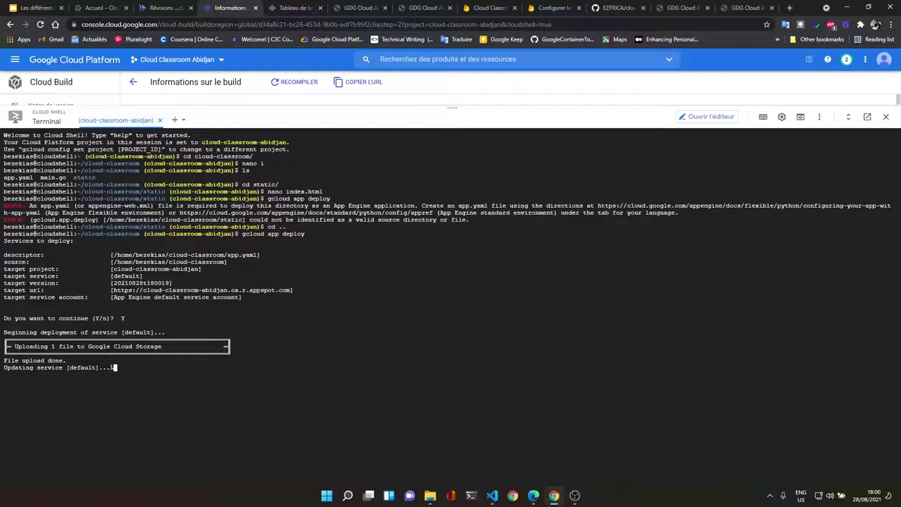
pyautogui.moveTo(451, 106); pyautogui.dragTo(451, 127)
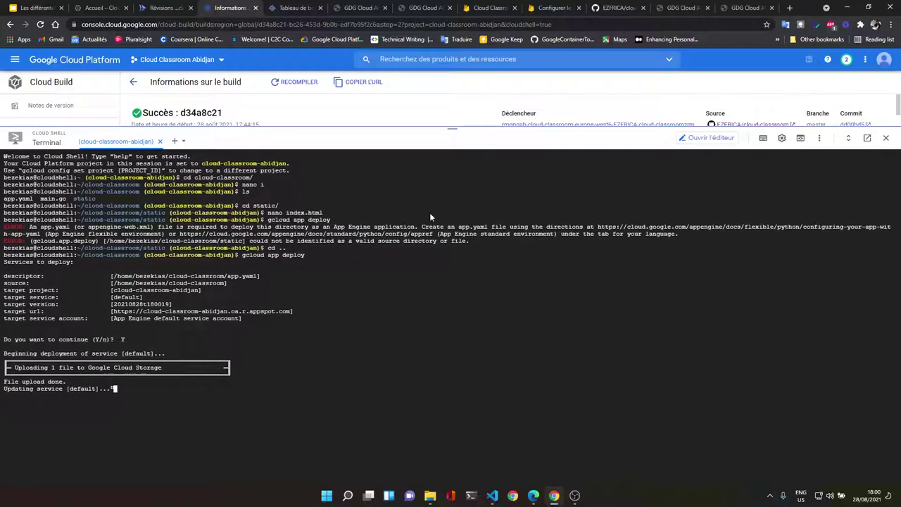
pyautogui.moveTo(431, 216); pyautogui.dragTo(451, 253)
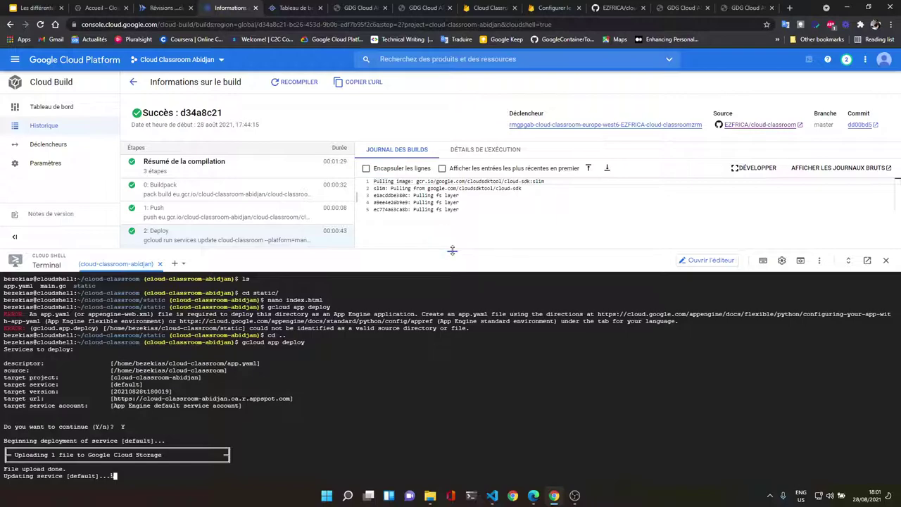
pyautogui.moveTo(452, 251); pyautogui.dragTo(452, 207)
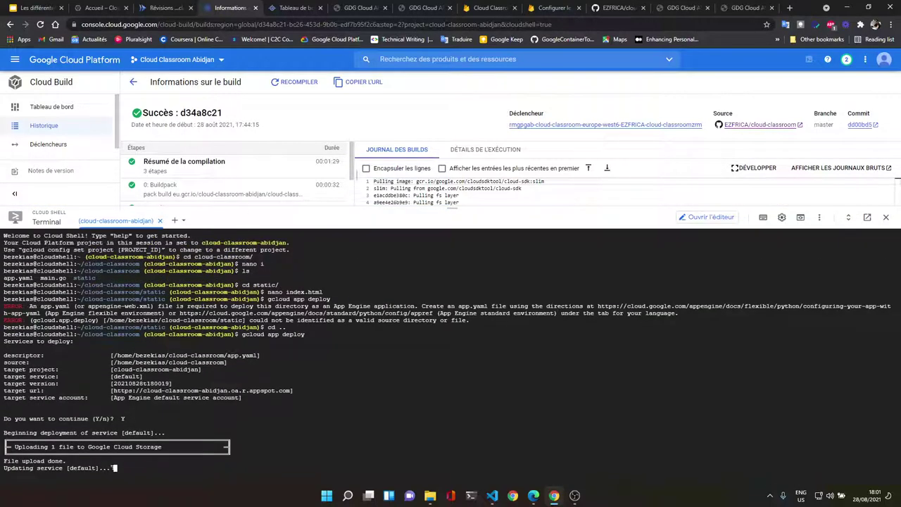
pyautogui.moveTo(452, 207); pyautogui.dragTo(452, 176)
pyautogui.click(313, 13)
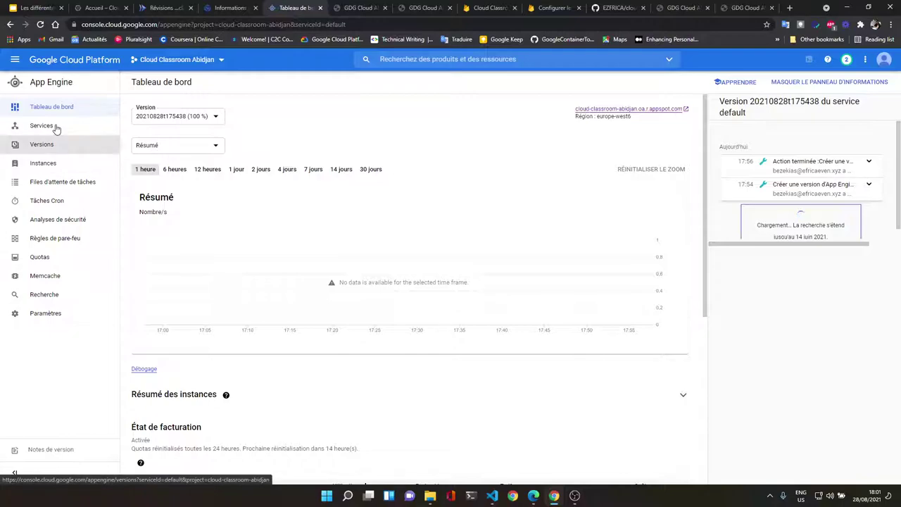
# Step: Open the App Engine Versions list and click the new version 20210828t180019 link
pyautogui.click(56, 128)
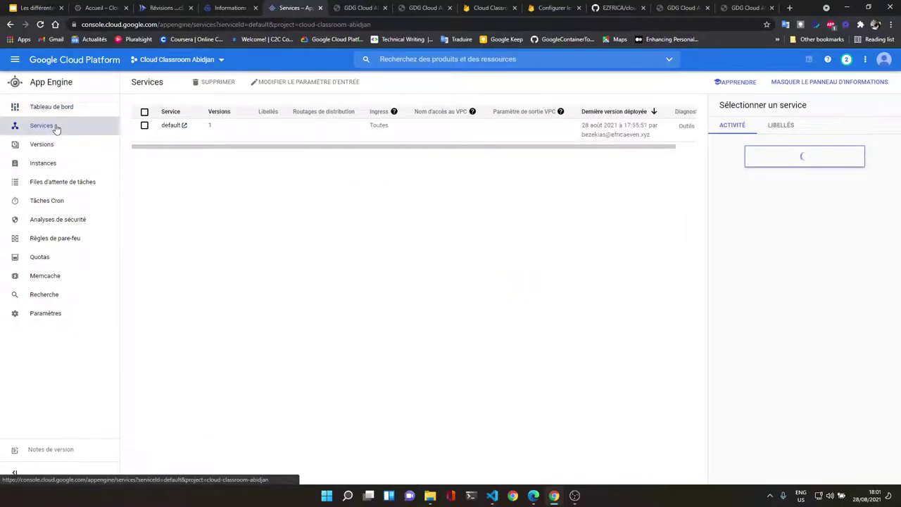
pyautogui.click(61, 144)
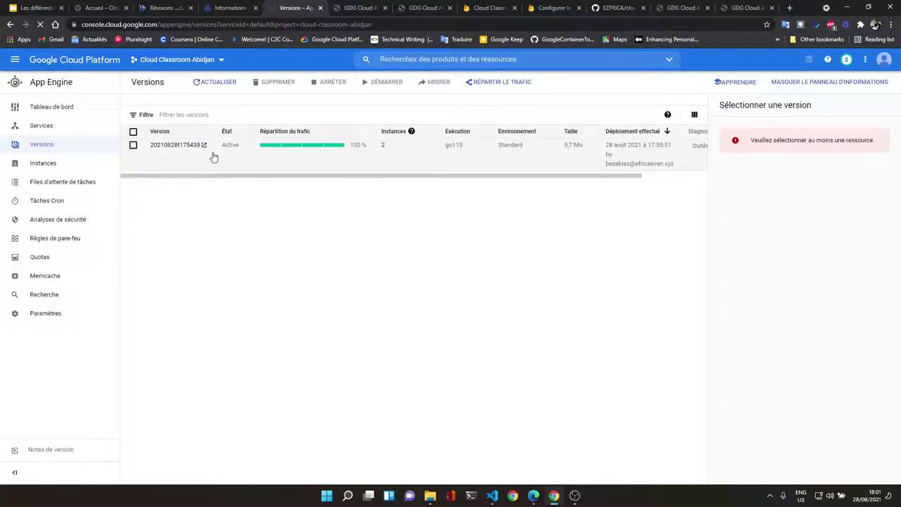
pyautogui.click(187, 145)
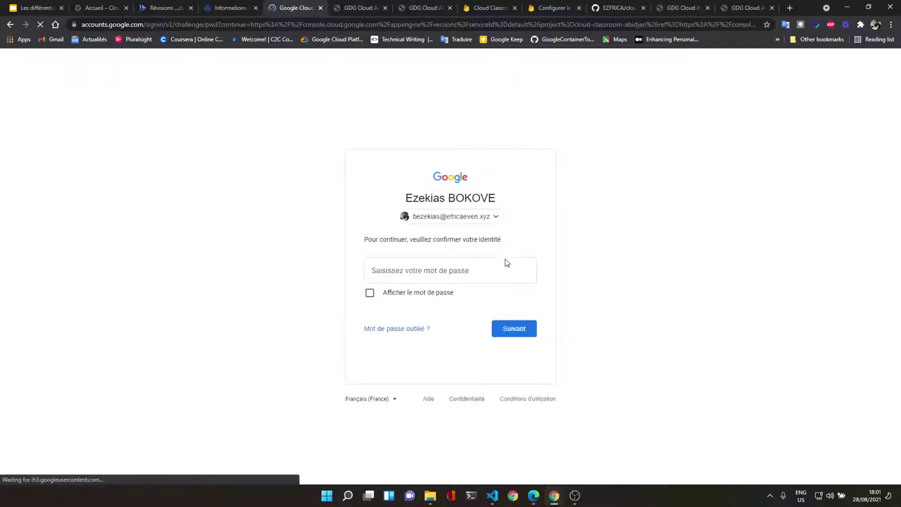
# Step: Re-confirm identity by entering the account password on the Google sign-in page
pyautogui.click(502, 262)
pyautogui.press('capslock')
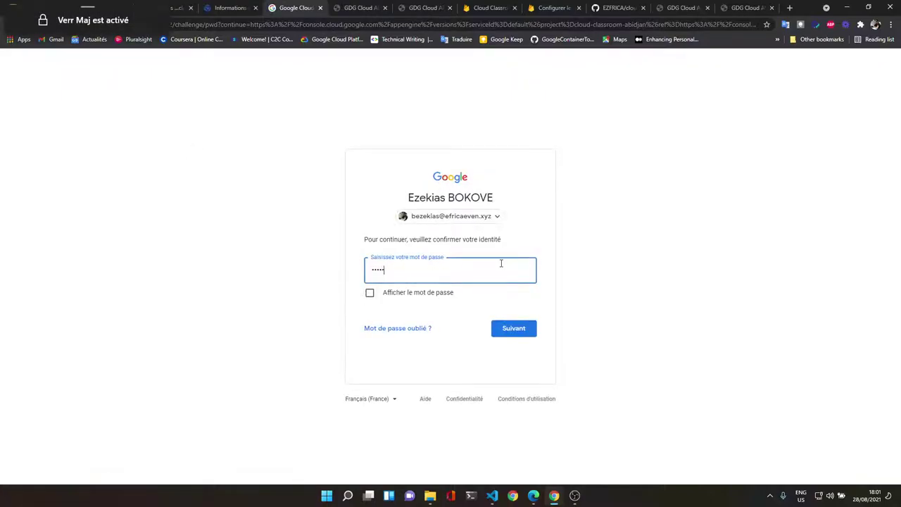
pyautogui.write('A')
pyautogui.press('capslock')
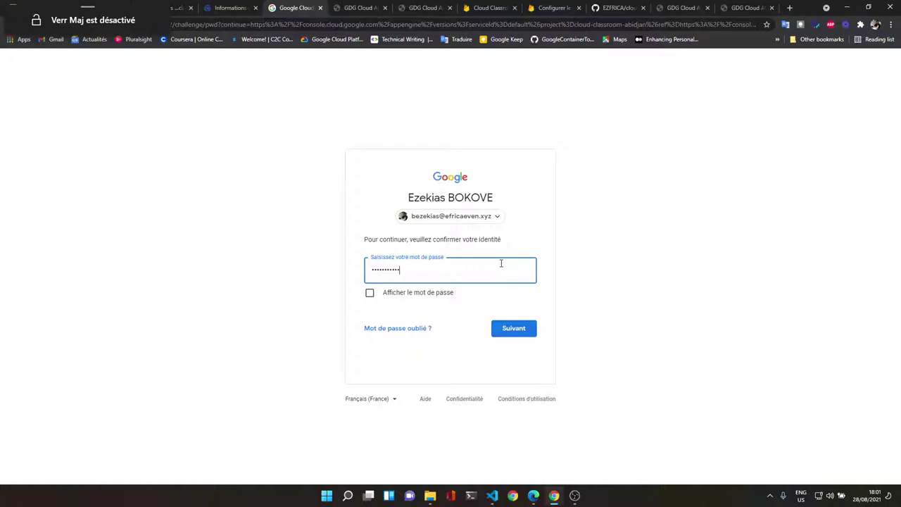
pyautogui.write('a')
pyautogui.press('capslock')
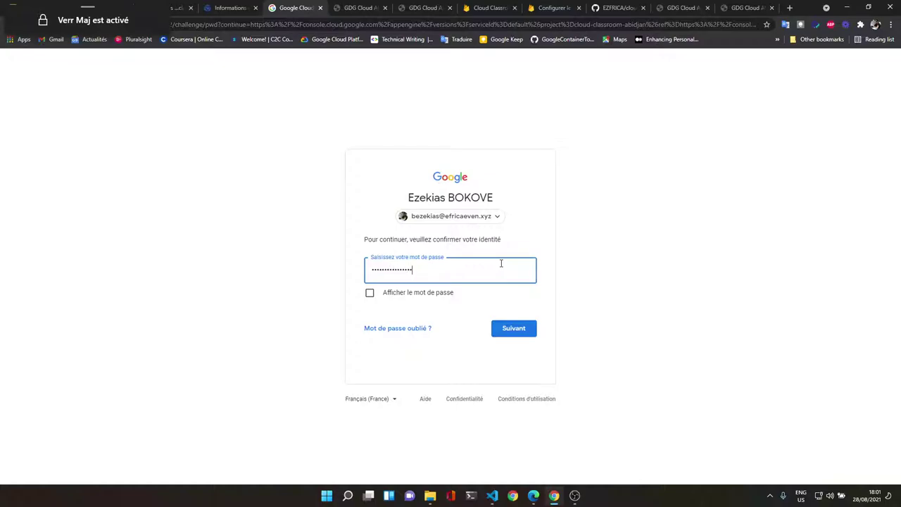
pyautogui.write('A')
pyautogui.press('capslock')
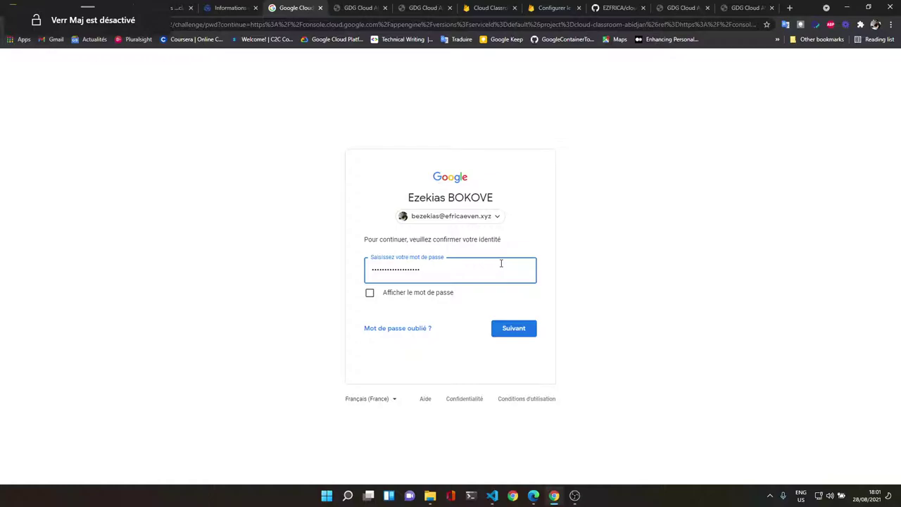
pyautogui.press('Return')
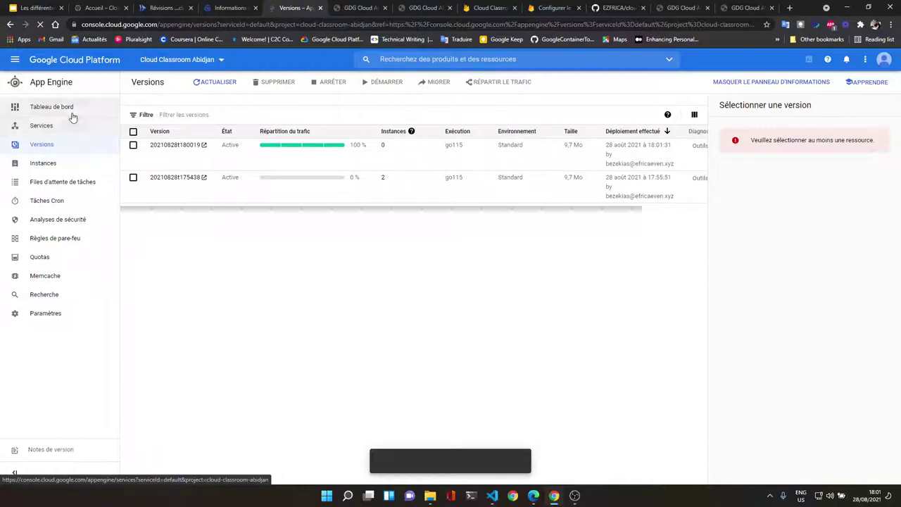
# Step: Open the cloud-classroom-abidjan appspot.com link from the Tableau de bord in a new tab
pyautogui.click(51, 107)
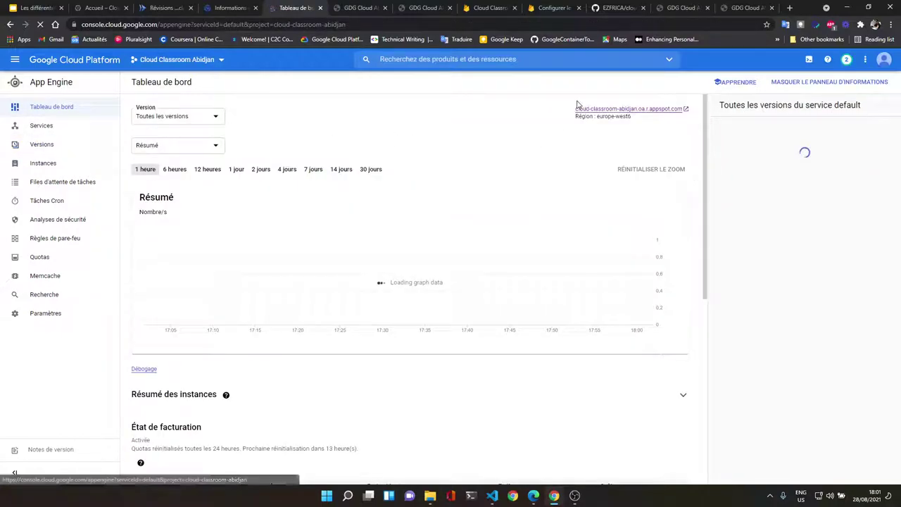
pyautogui.click(580, 109)
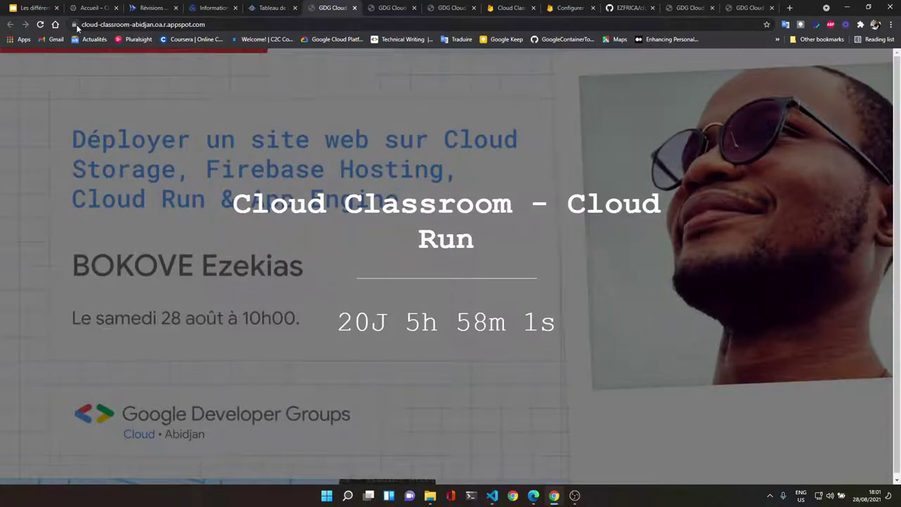
# Step: Delete the appspot site's cookie and reload the page to fetch the new version
pyautogui.click(74, 24)
pyautogui.click(131, 128)
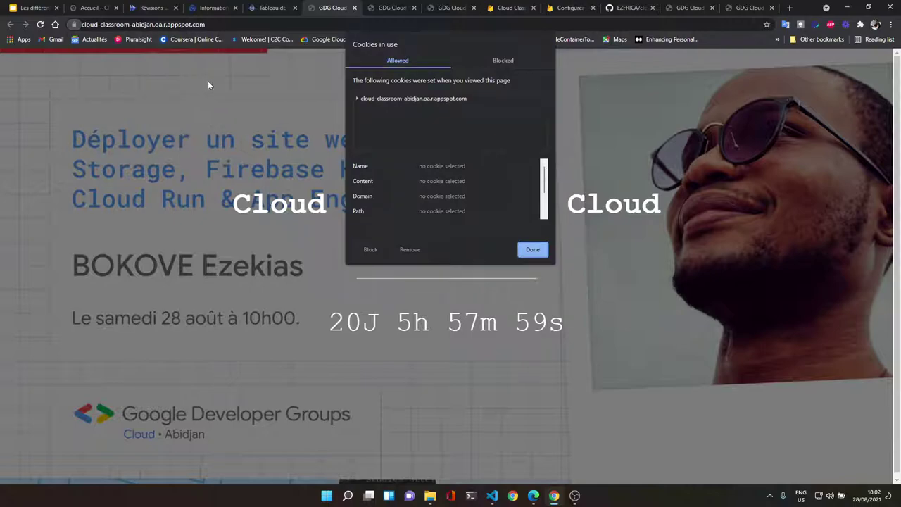
pyautogui.click(433, 98)
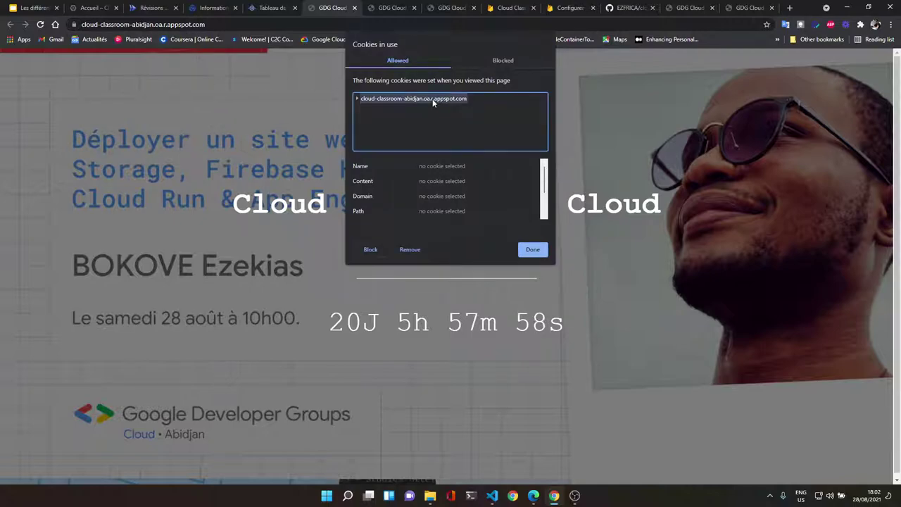
pyautogui.click(408, 249)
pyautogui.click(536, 249)
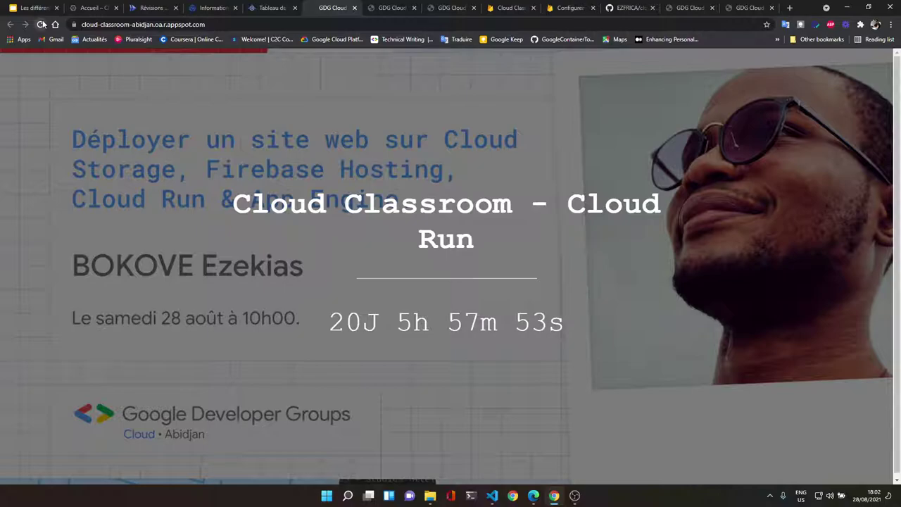
pyautogui.click(42, 23)
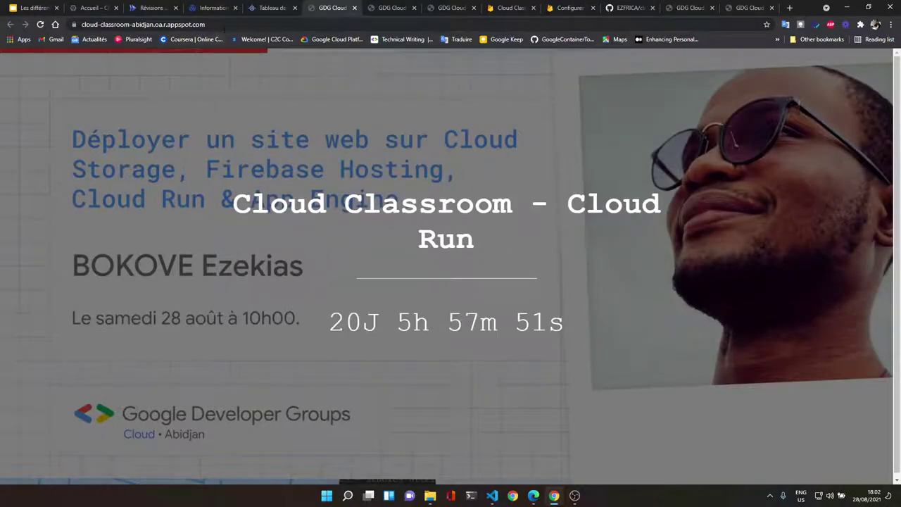
# Step: Open a New Incognito window from the Chrome menu
pyautogui.click(224, 25)
pyautogui.hotkey('ctrl', 'c')
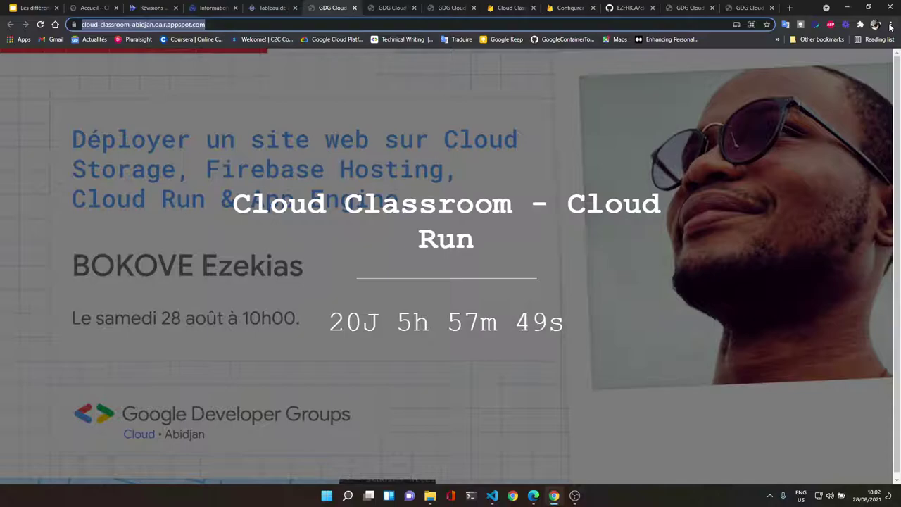
pyautogui.click(890, 24)
pyautogui.click(844, 61)
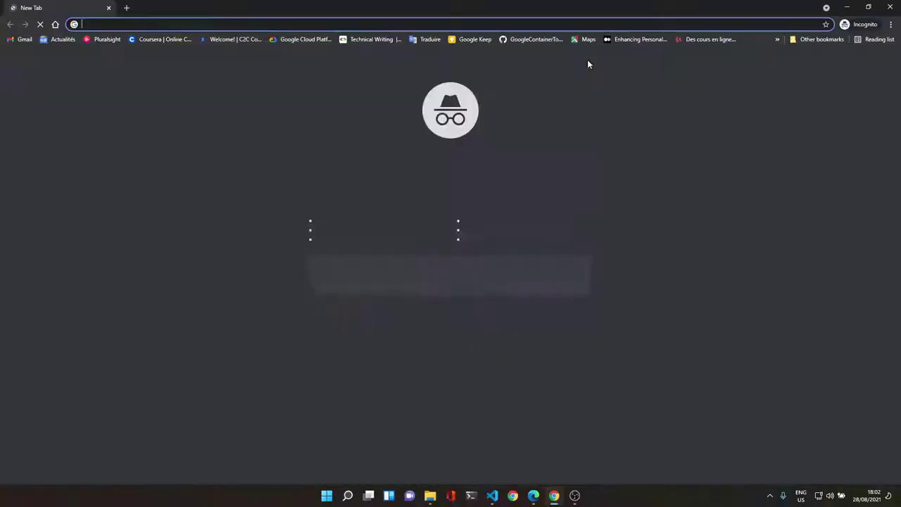
# Step: Load the App Engine appspot countdown site in the incognito window and check its 'App Engine' title
pyautogui.hotkey('ctrl', 'v')
pyautogui.press('Return')
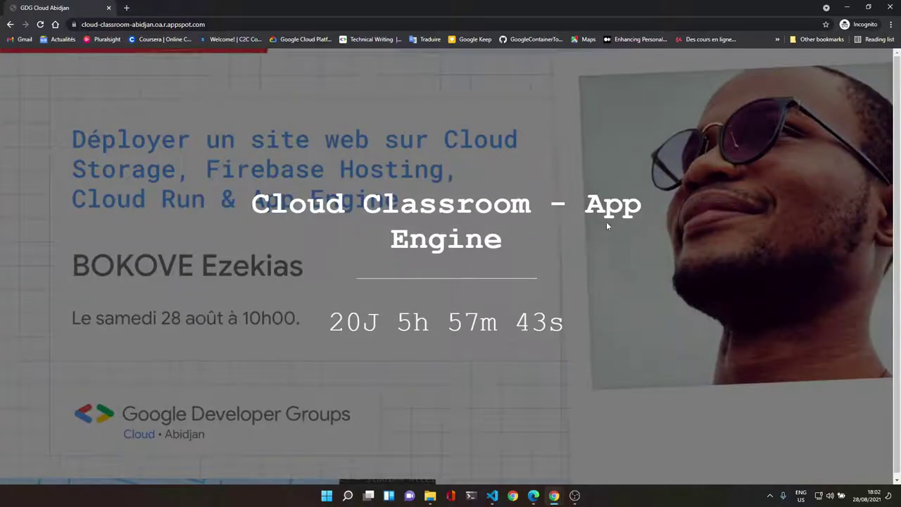
pyautogui.doubleClick(590, 206)
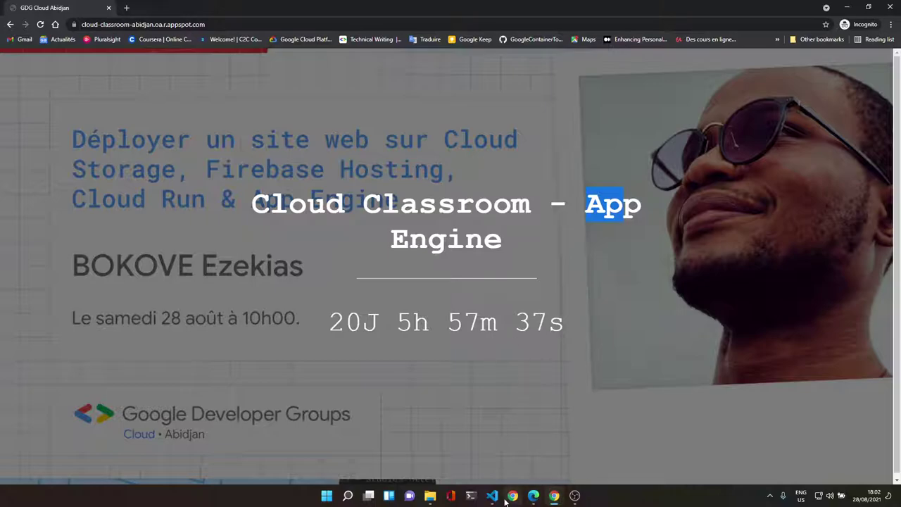
# Step: Open the Cloud Run run.app site in a second incognito tab
pyautogui.click(533, 496)
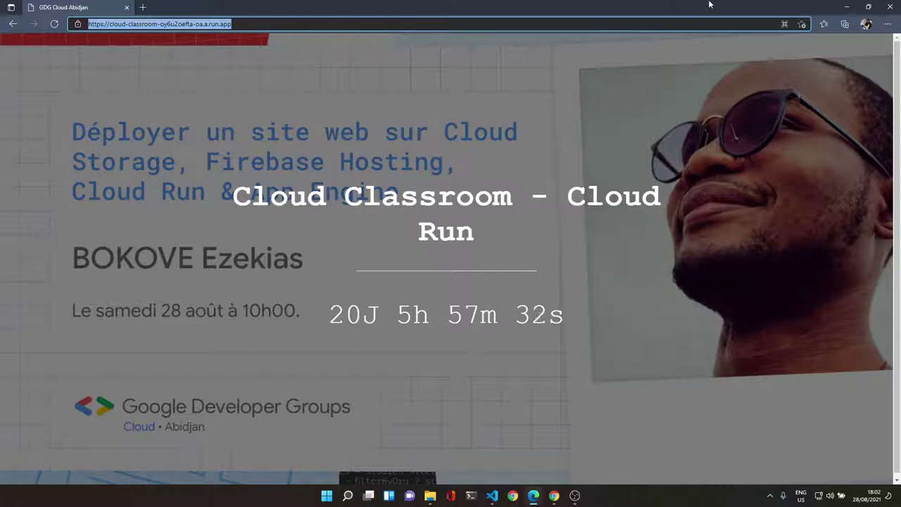
pyautogui.hotkey('alt', 'Tab')
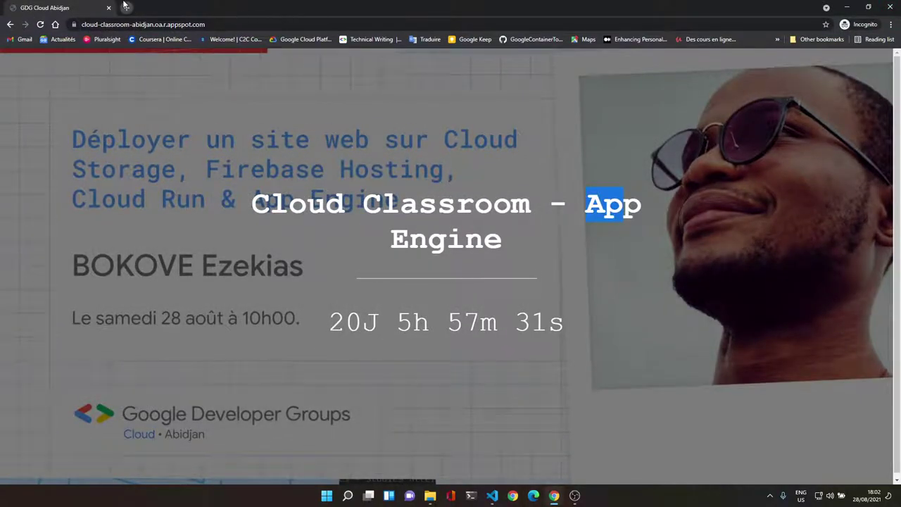
pyautogui.click(127, 7)
pyautogui.write('https://cloud-classroom-oy6u2oefta-oa.a.run.app/')
pyautogui.press('Return')
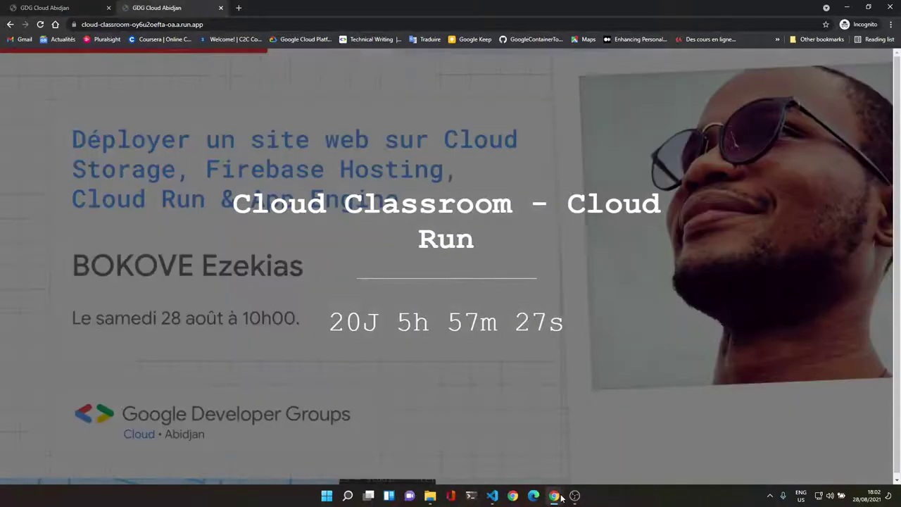
# Step: Copy the efricaeven.xyz address from the main window and load it in a third incognito tab
pyautogui.moveTo(561, 497)
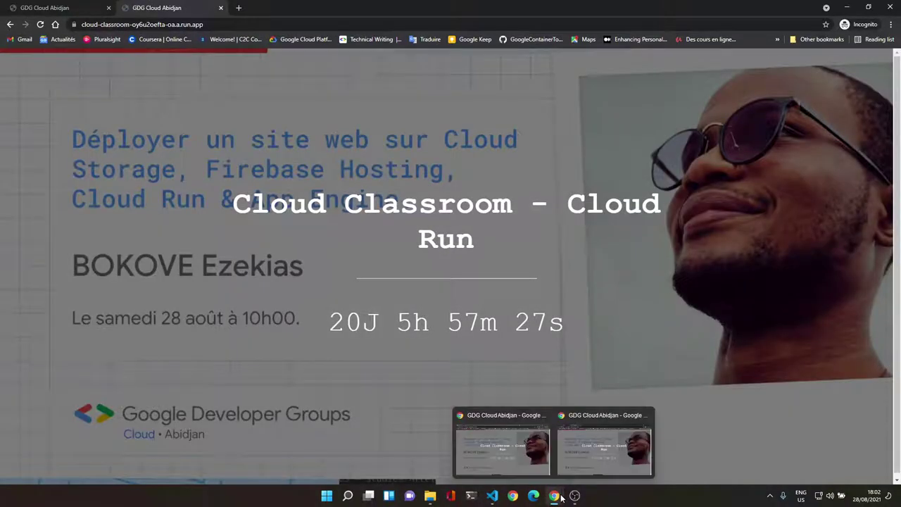
pyautogui.click(502, 442)
pyautogui.click(691, 9)
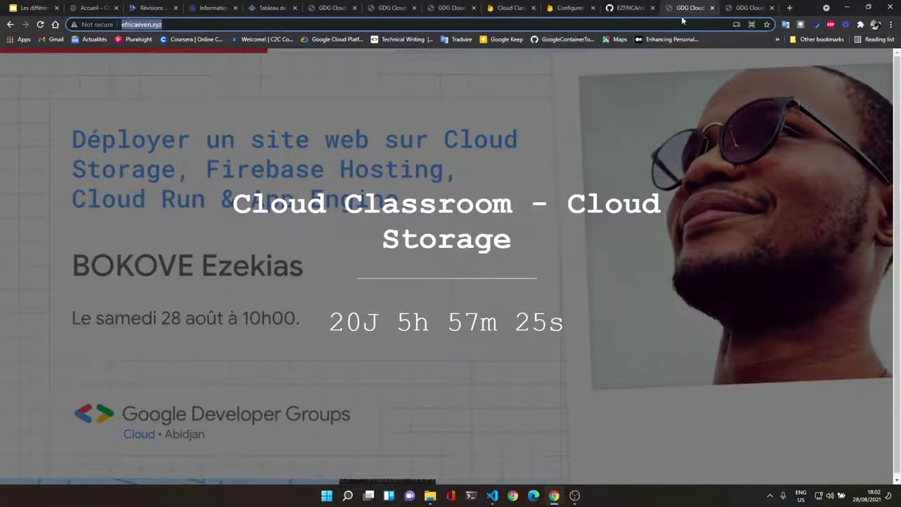
pyautogui.click(679, 26)
pyautogui.hotkey('ctrl', 'c')
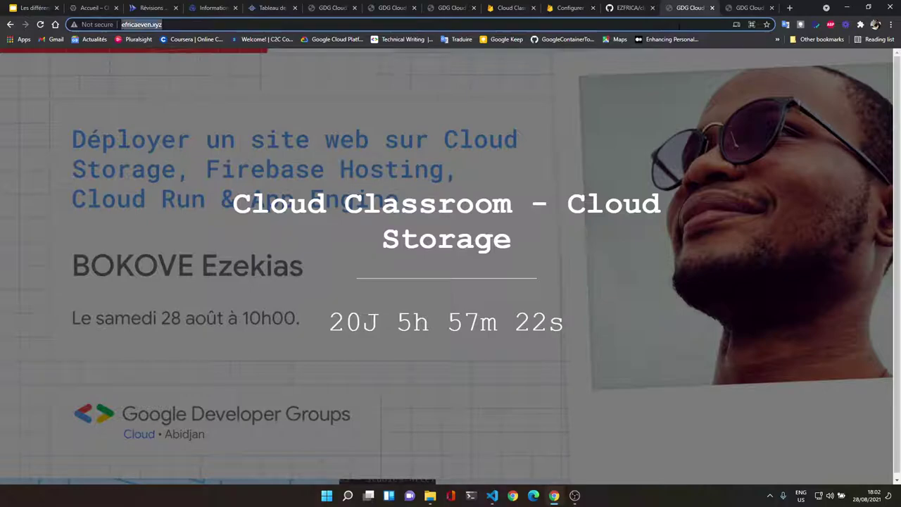
pyautogui.moveTo(554, 496)
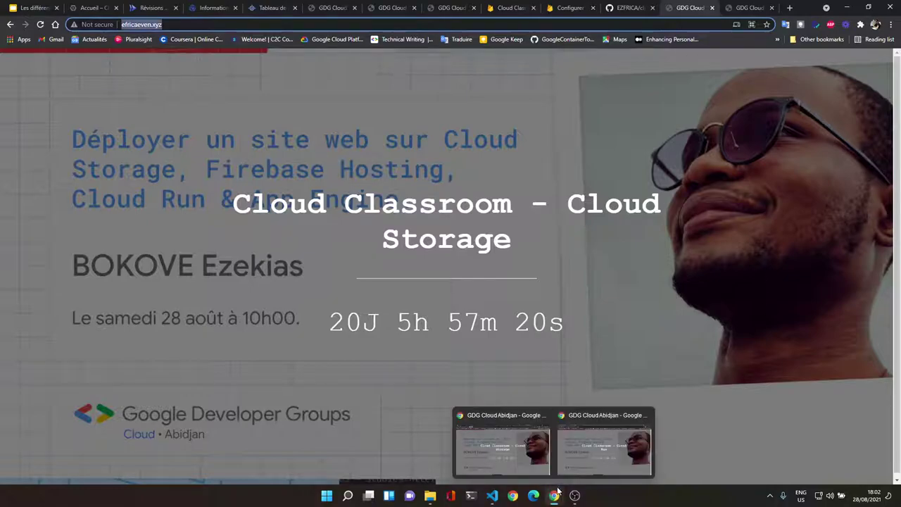
pyautogui.click(587, 457)
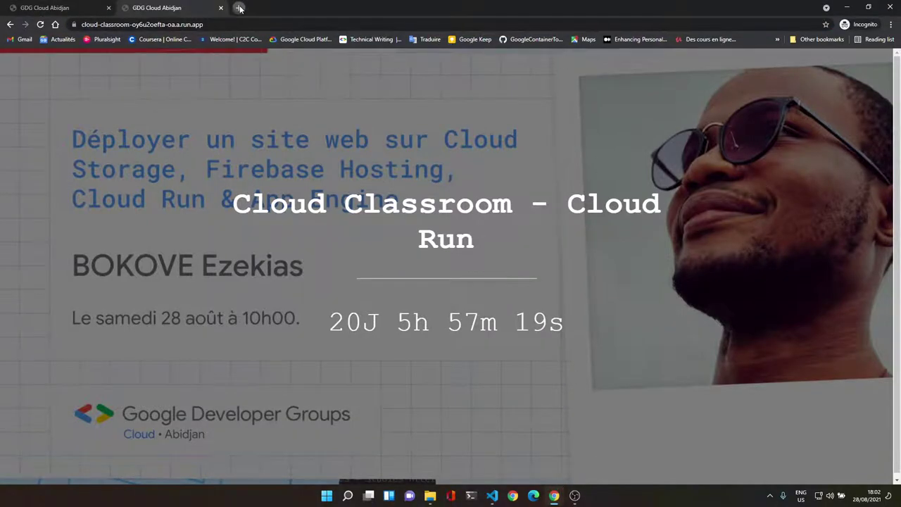
pyautogui.click(239, 7)
pyautogui.hotkey('ctrl', 'v')
pyautogui.press('Return')
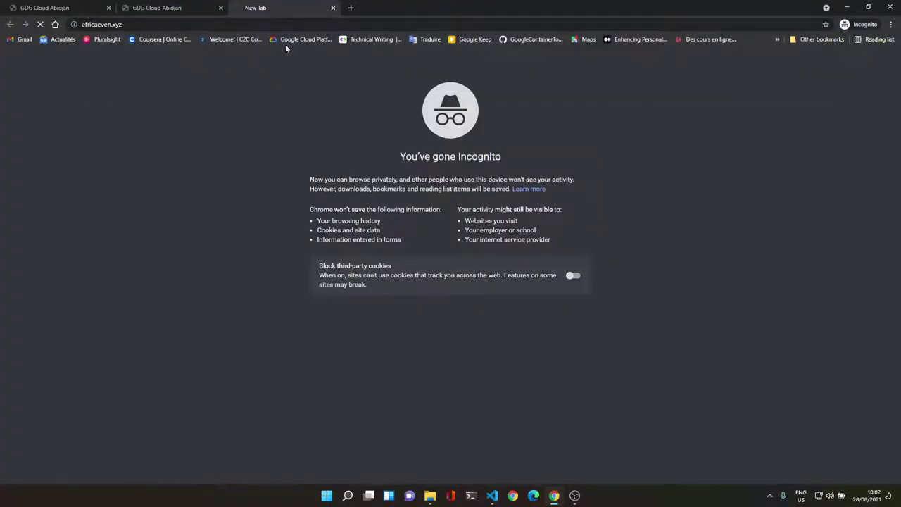
# Step: Copy the Firebase Hosting web.app address and start a fourth incognito tab for it
pyautogui.moveTo(554, 495)
pyautogui.click(517, 451)
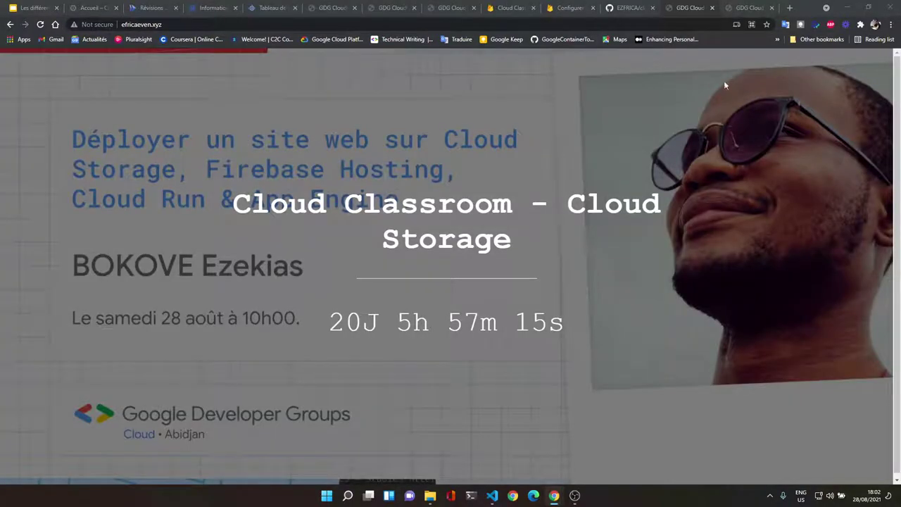
pyautogui.click(765, 7)
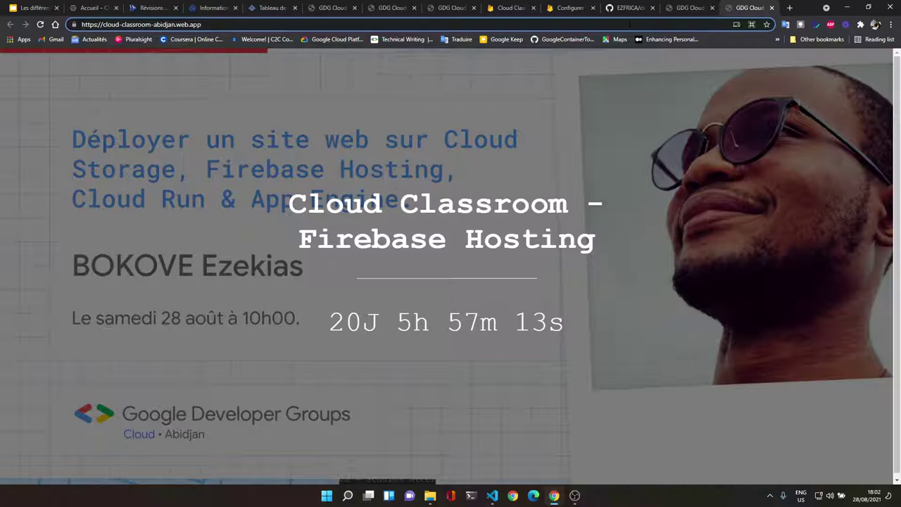
pyautogui.hotkey('ctrl', 'a')
pyautogui.hotkey('ctrl', 'c')
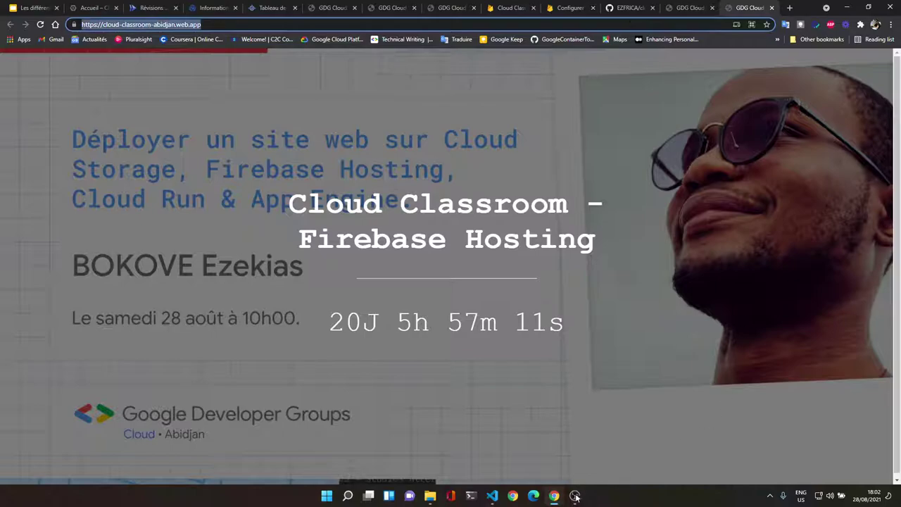
pyautogui.moveTo(575, 495)
pyautogui.click(608, 456)
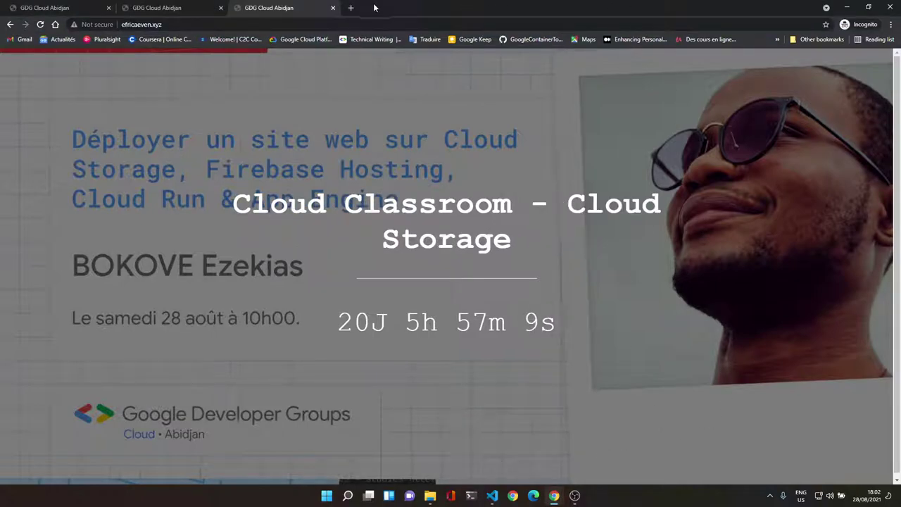
pyautogui.click(351, 8)
# Step: Load the Firebase Hosting web.app site, then check the Cloud Storage tab's full address
pyautogui.hotkey('ctrl', 'v')
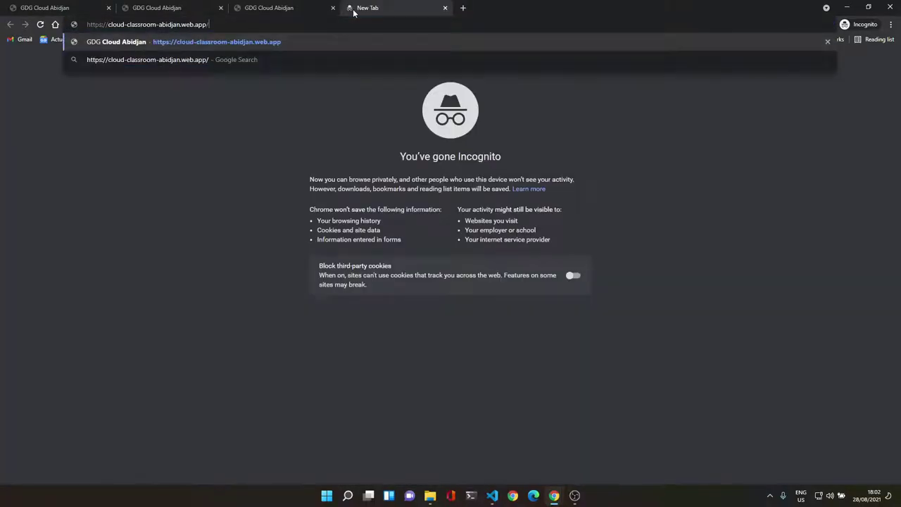
pyautogui.press('Return')
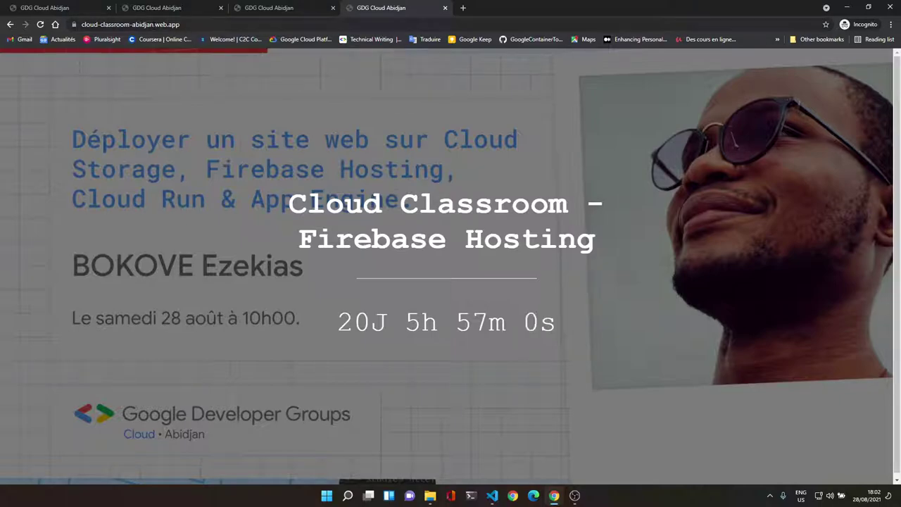
pyautogui.click(293, 5)
pyautogui.click(152, 24)
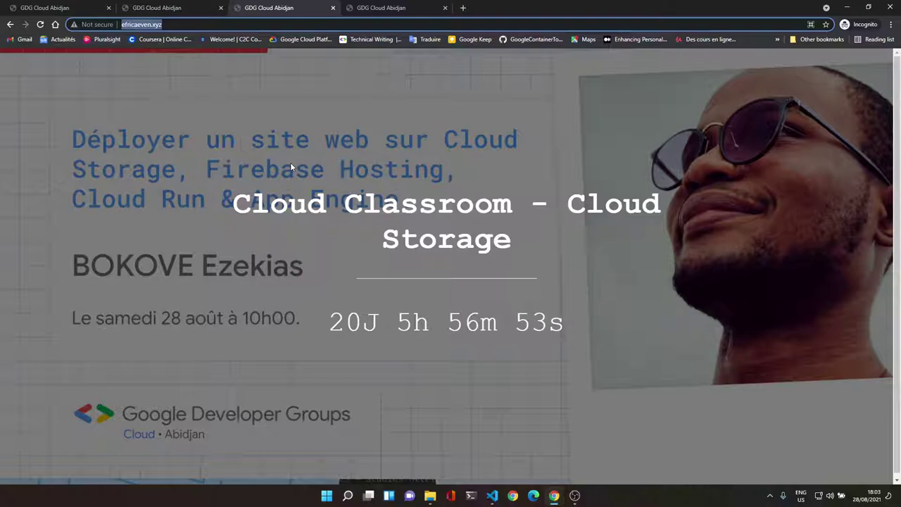
# Step: Review the Cloud Run and App Engine tabs, confirming the 'Cloud Classroom - App Engine' heading
pyautogui.click(170, 9)
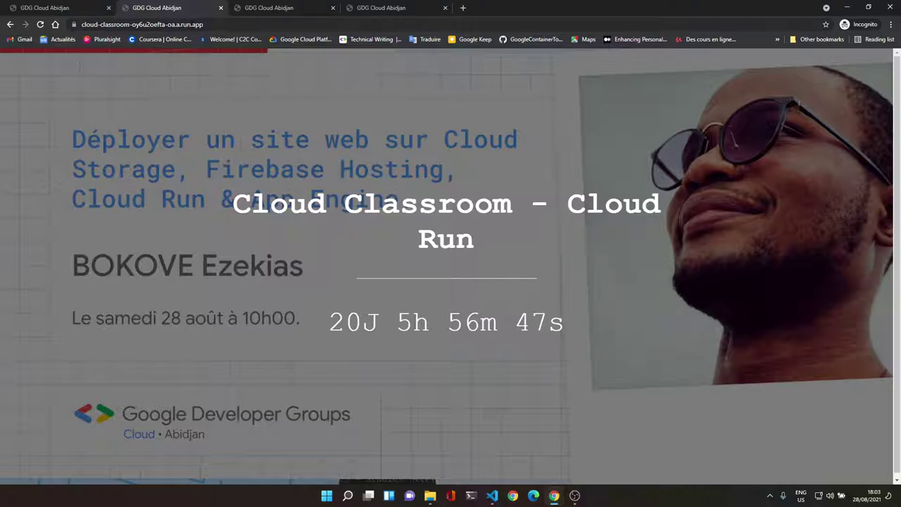
pyautogui.hotkey('ctrl', 'shift', 'Tab')
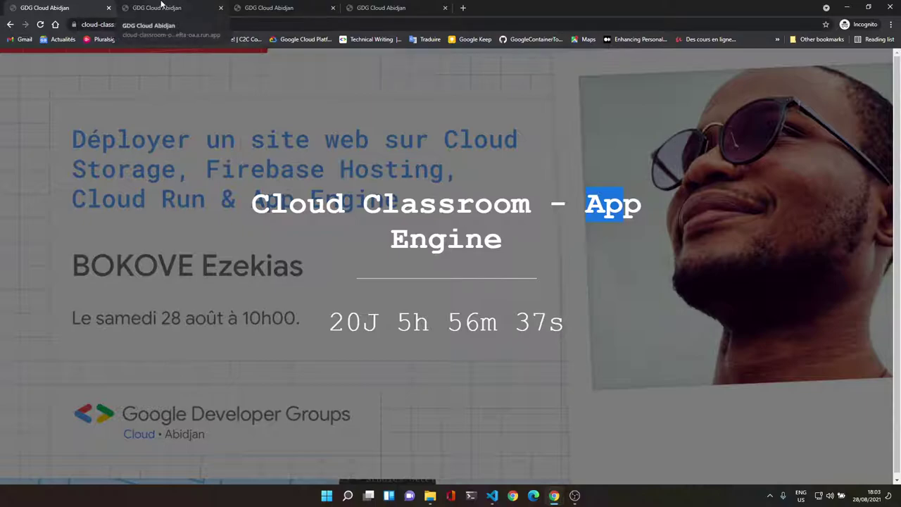
pyautogui.click(161, 6)
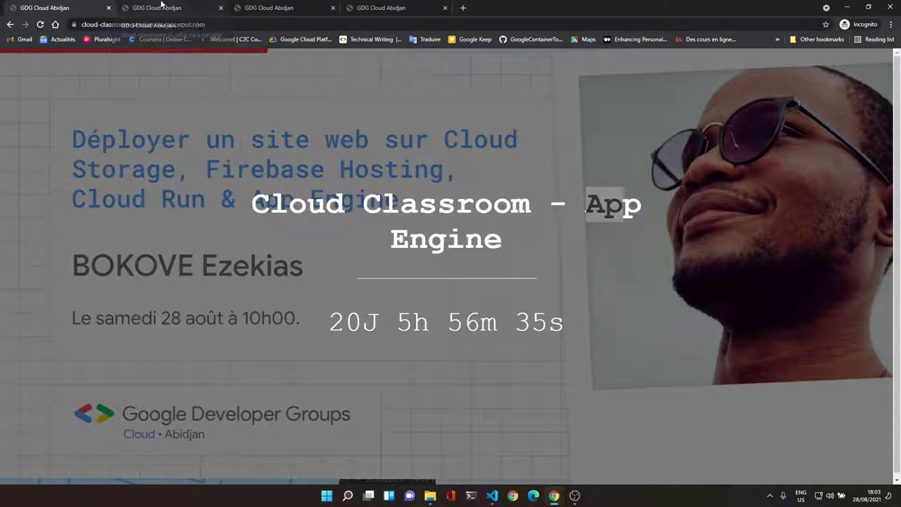